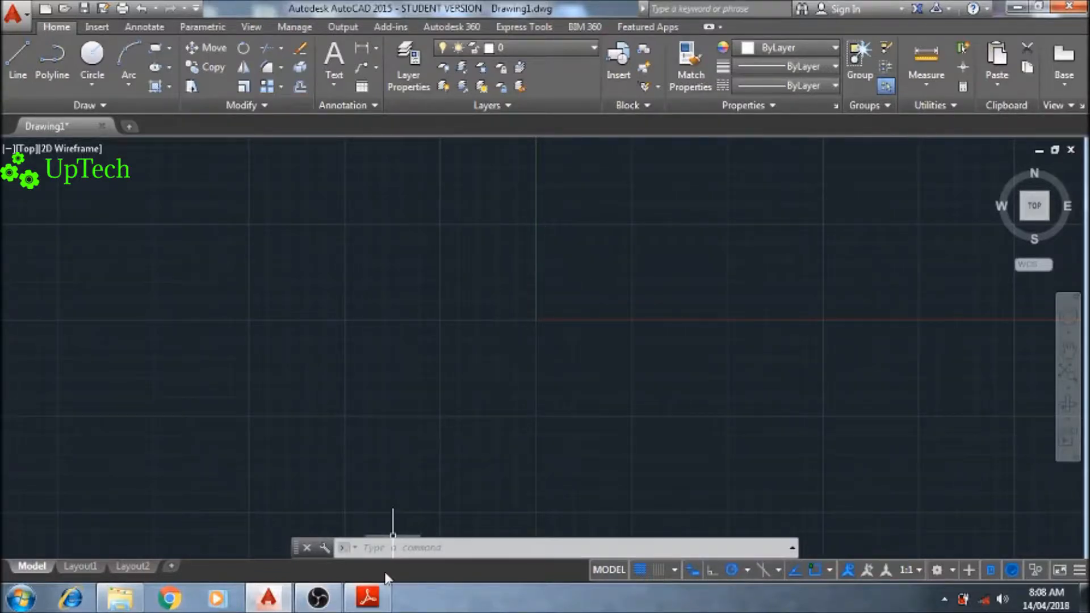
# Switch to Adobe Reader, examine the dimensioned plate and housing drawings in the uptech exercise book PDF, and return to AutoCAD.
pyautogui.click(368, 597)
pyautogui.scroll(-15, 494, 371)
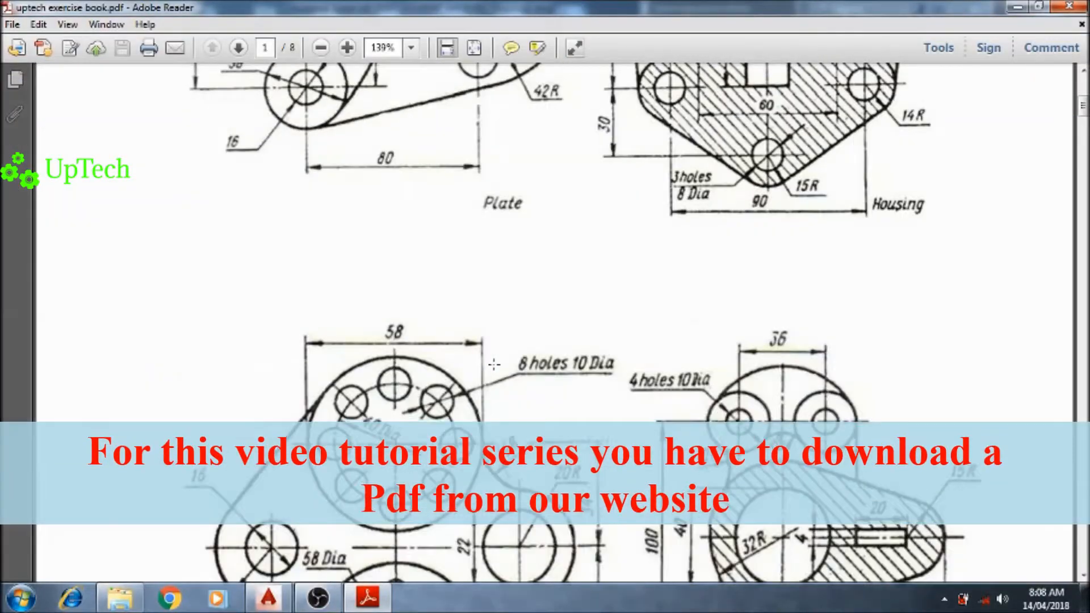
pyautogui.scroll(-10, 498, 372)
pyautogui.scroll(20, 494, 364)
pyautogui.scroll(-15, 494, 364)
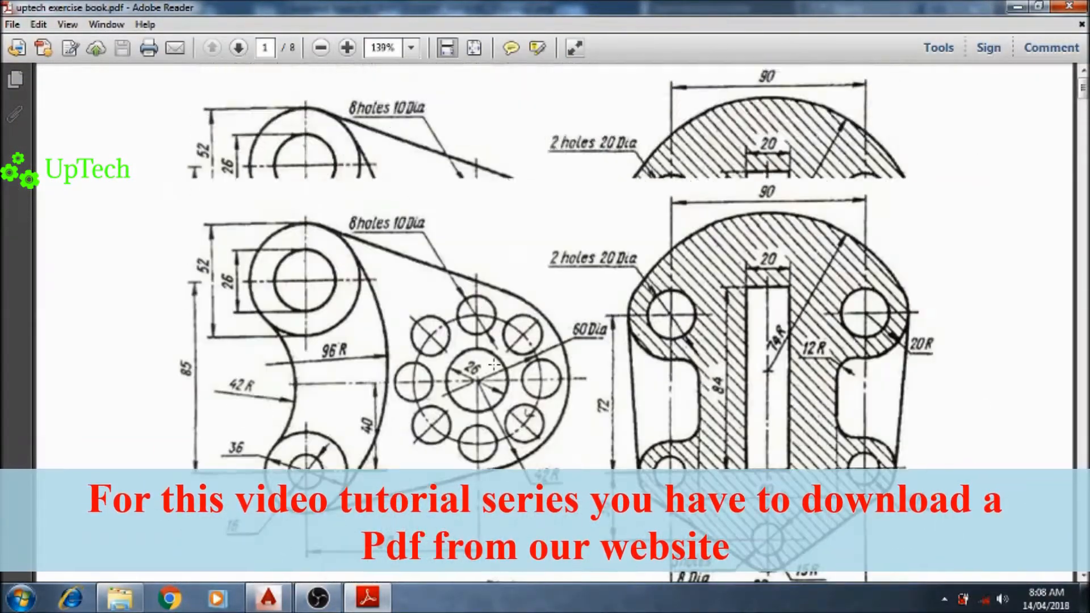
pyautogui.click(1017, 7)
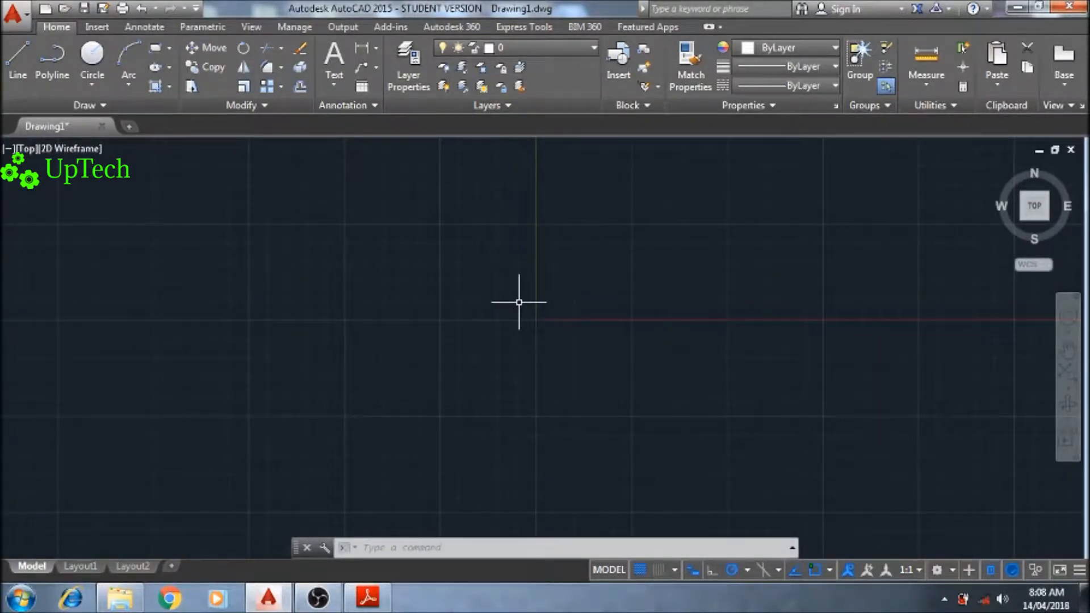
# Set the model space limits with the lower left corner at 0,0 and the upper right corner at 200,200.
pyautogui.write('lim')
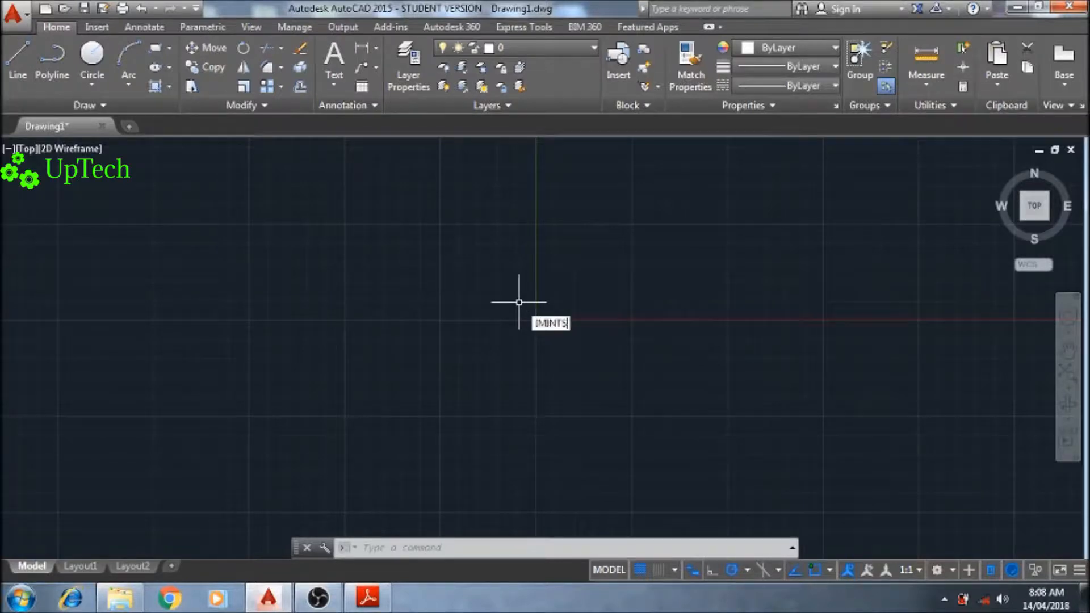
pyautogui.write('i')
pyautogui.press('Return')
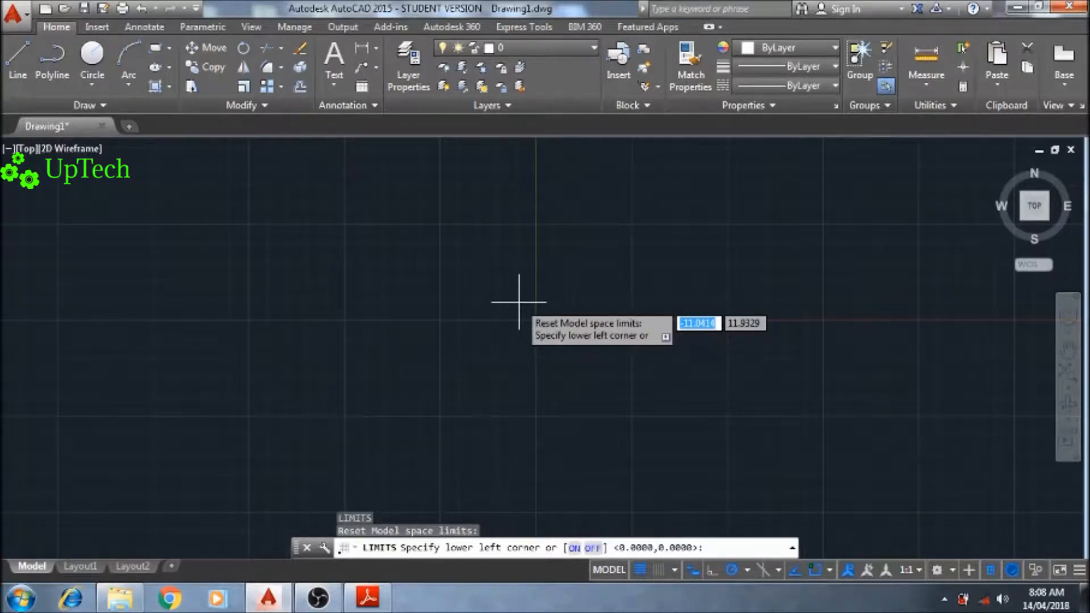
pyautogui.write('0')
pyautogui.press('Tab')
pyautogui.write('0')
pyautogui.press('Return')
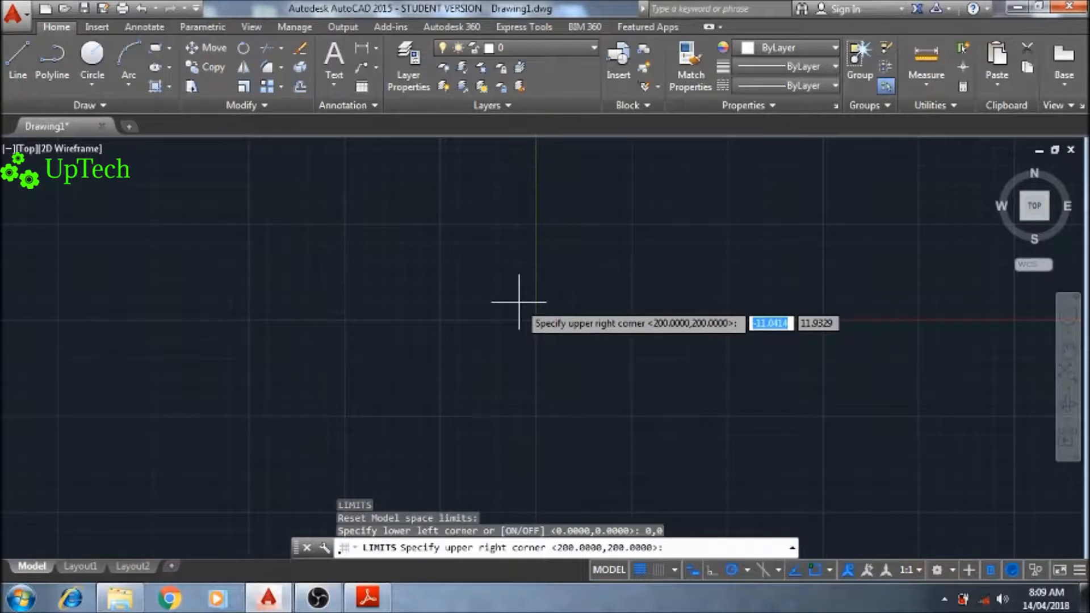
pyautogui.write('200')
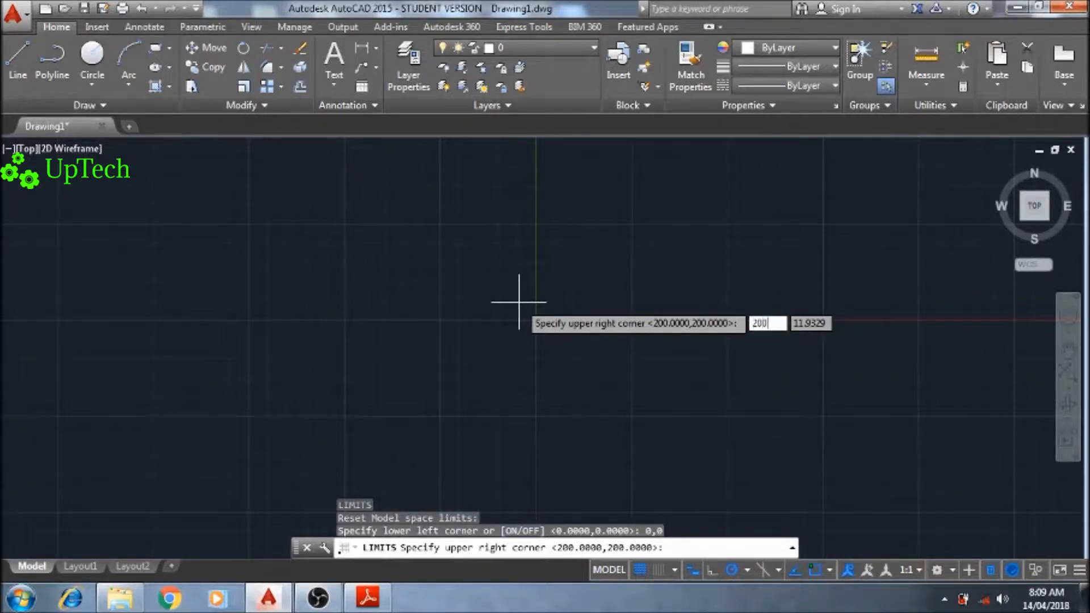
pyautogui.press('Tab')
pyautogui.write('20')
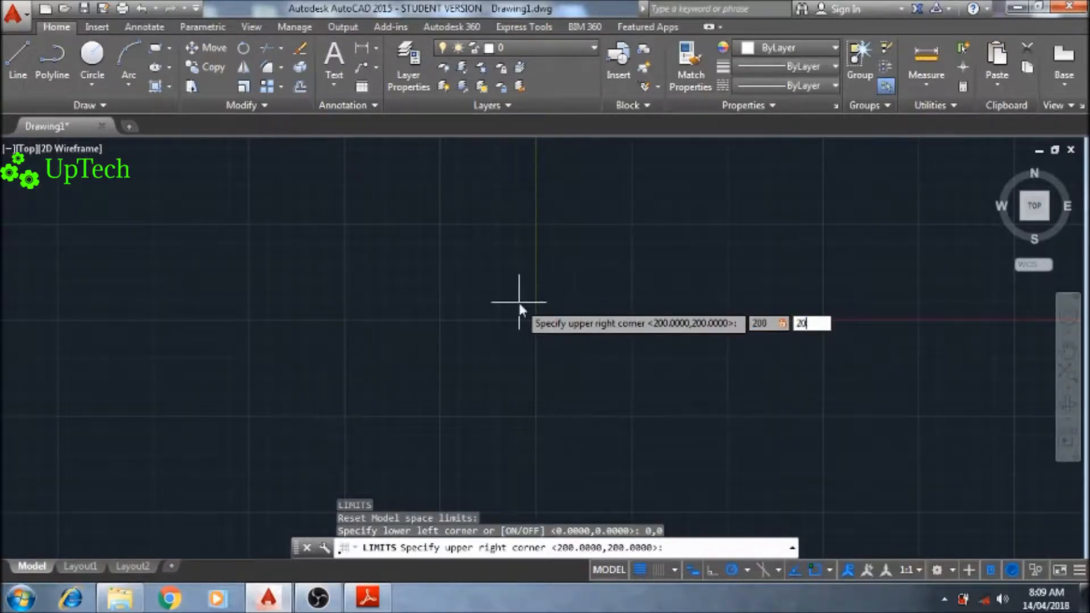
pyautogui.press('Return')
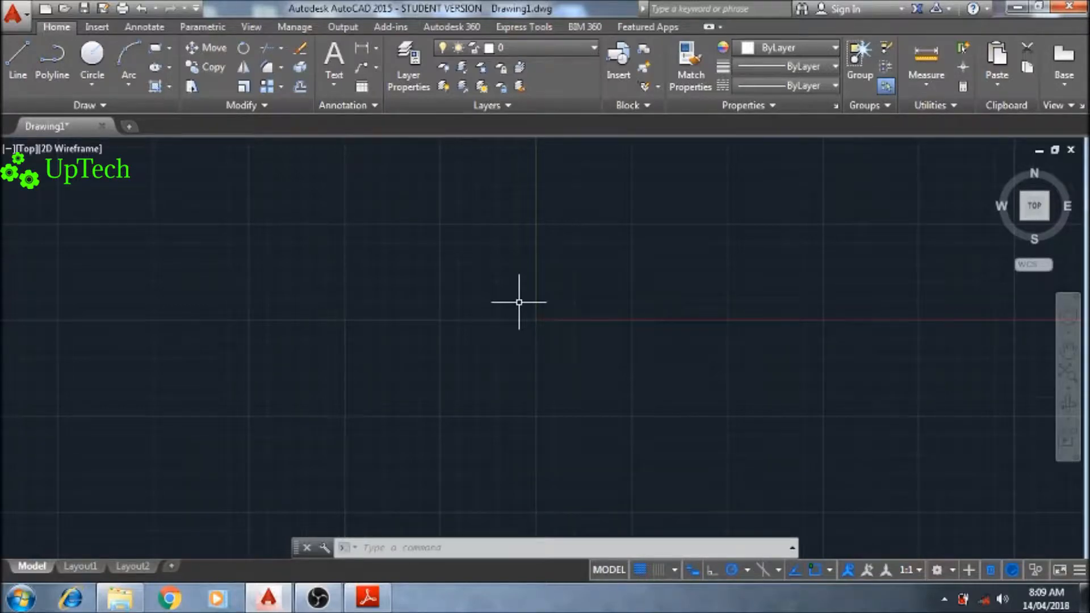
# Draw a circle of radius 11 centred at the origin 0,0.
pyautogui.write('c')
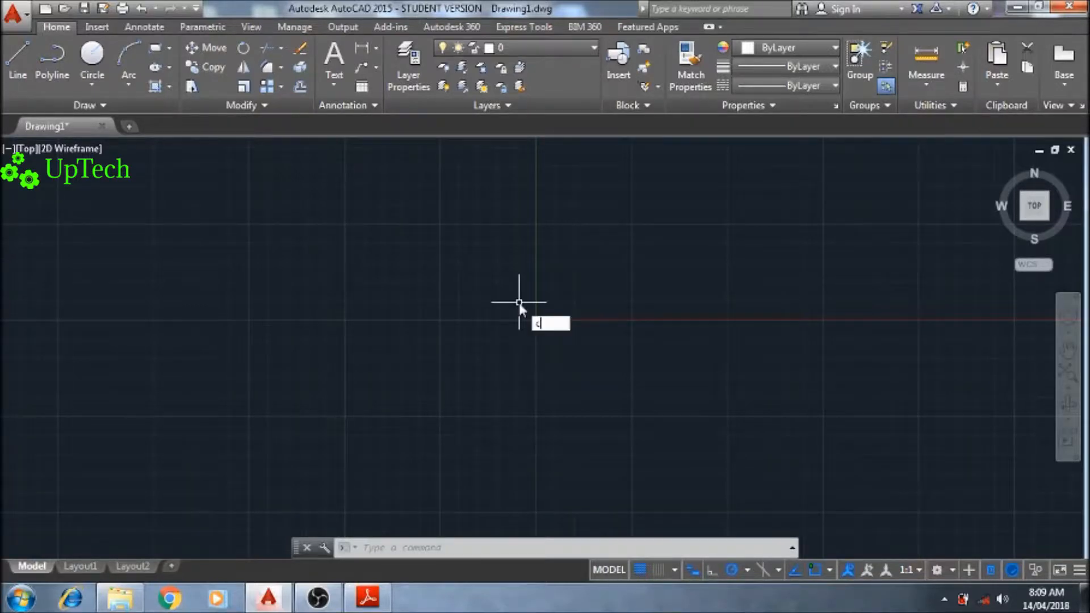
pyautogui.press('Return')
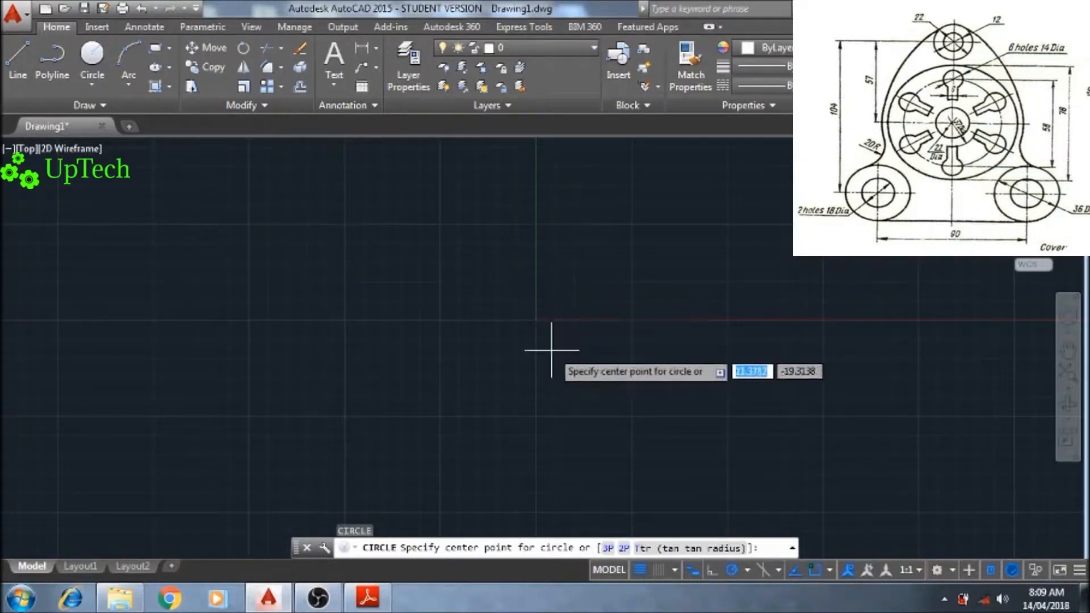
pyautogui.write('0,0')
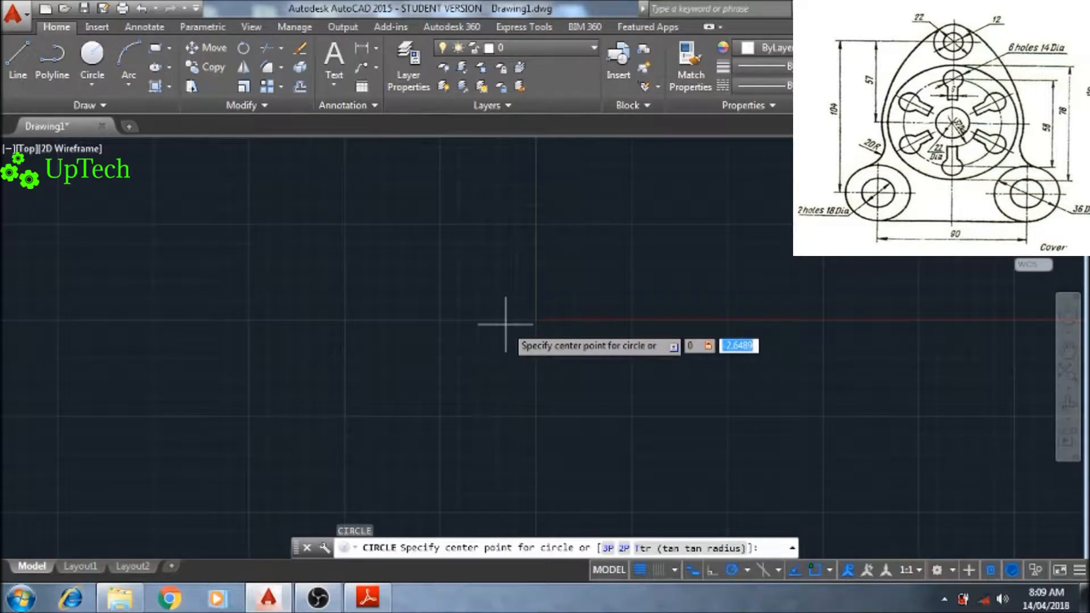
pyautogui.press('Return')
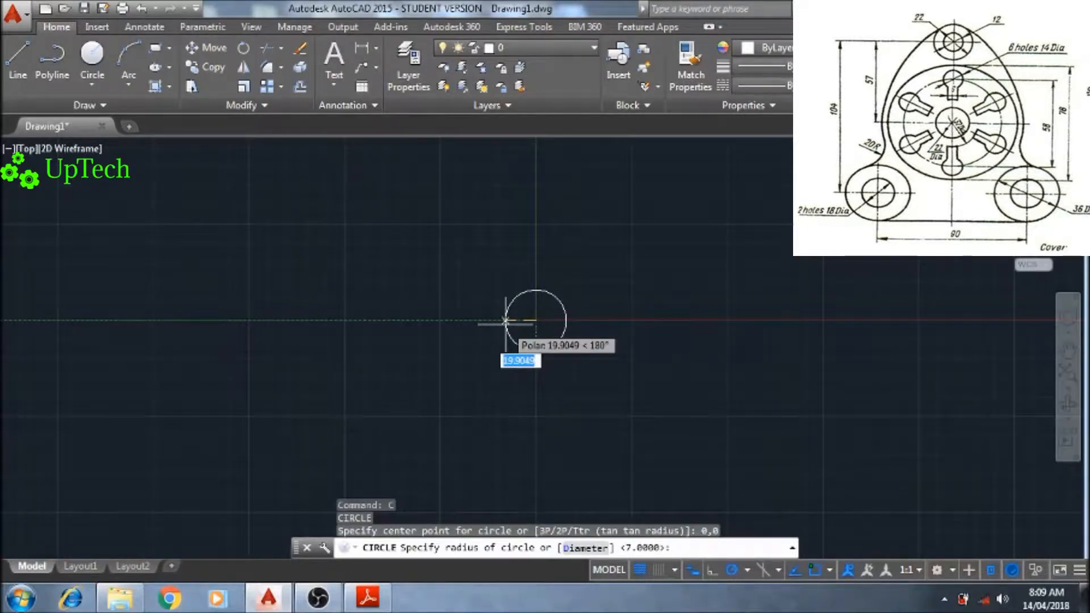
pyautogui.write('11')
pyautogui.press('Return')
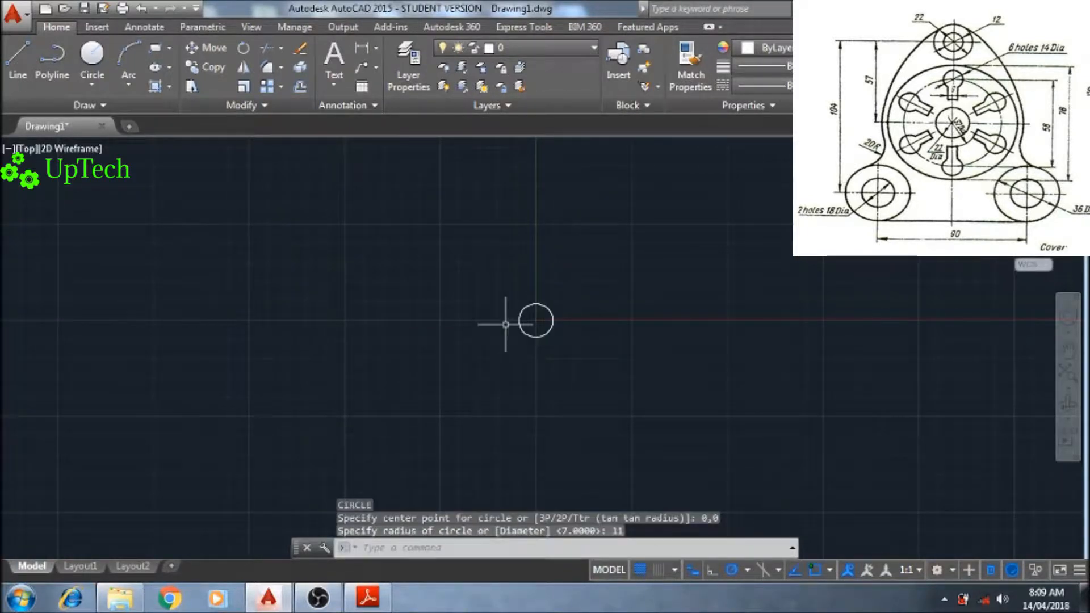
# Draw a concentric circle of radius 16 centred at 0,0 around the first circle.
pyautogui.scroll(5, 544, 316)
pyautogui.scroll(-4, 563, 308)
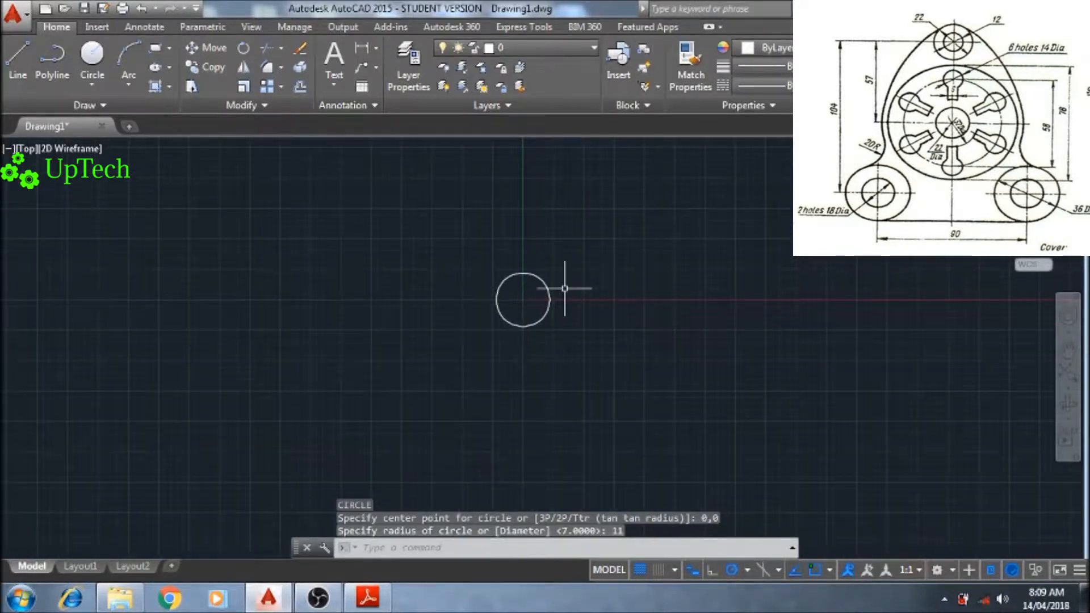
pyautogui.scroll(2, 564, 310)
pyautogui.moveTo(564, 316); pyautogui.dragTo(568, 339, button='middle')
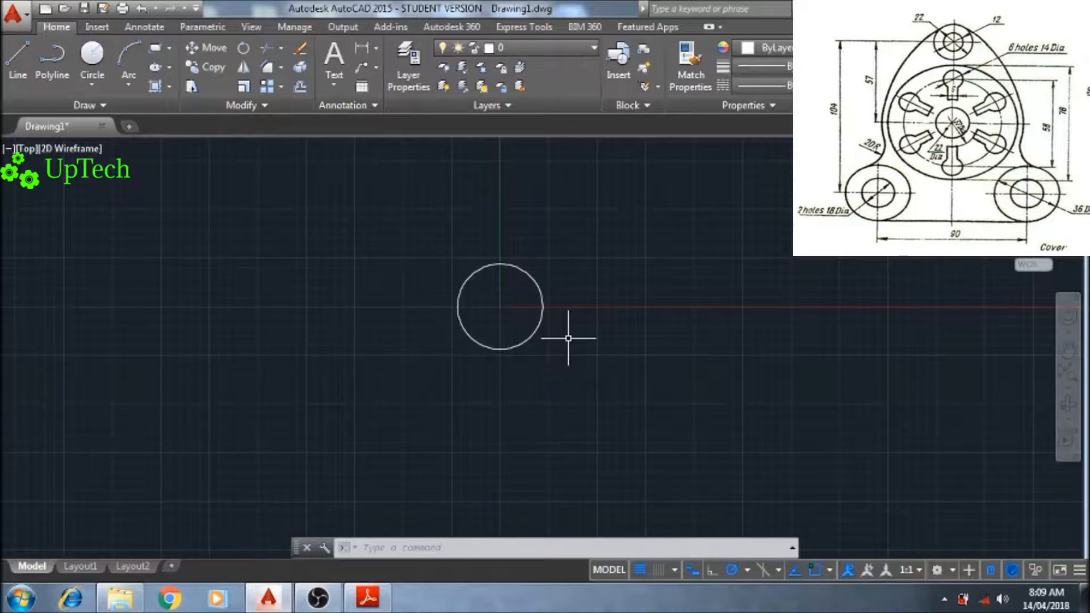
pyautogui.press('Return')
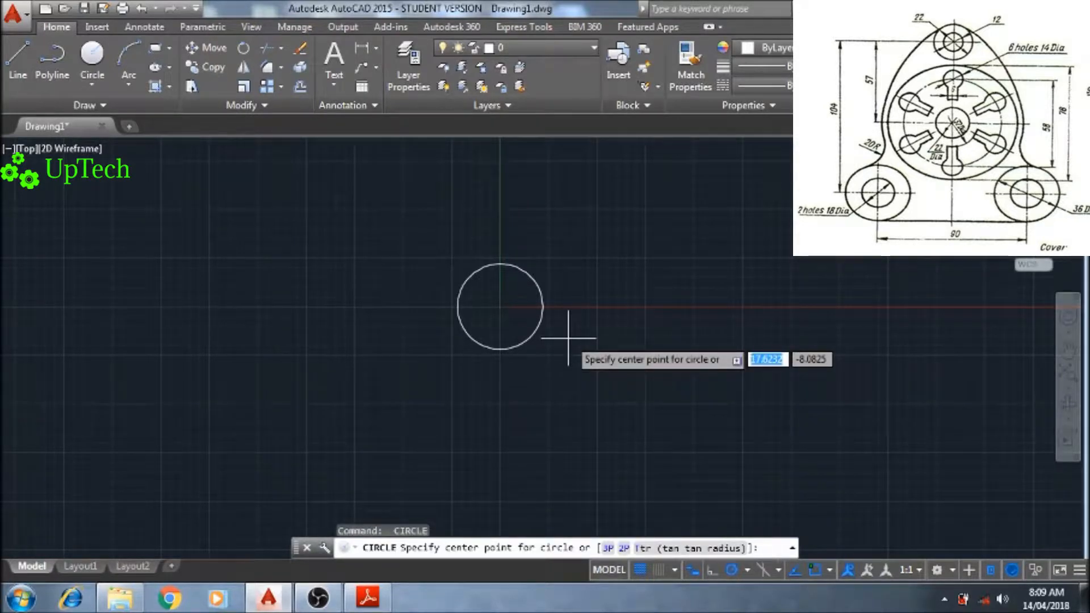
pyautogui.write('0')
pyautogui.press('Tab')
pyautogui.write('0')
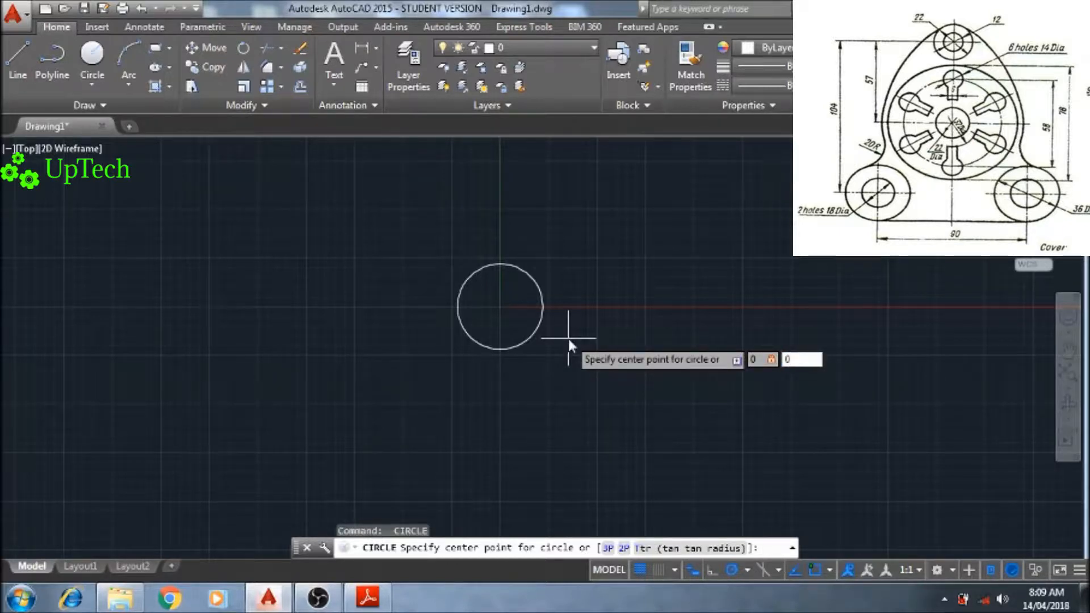
pyautogui.press('Return')
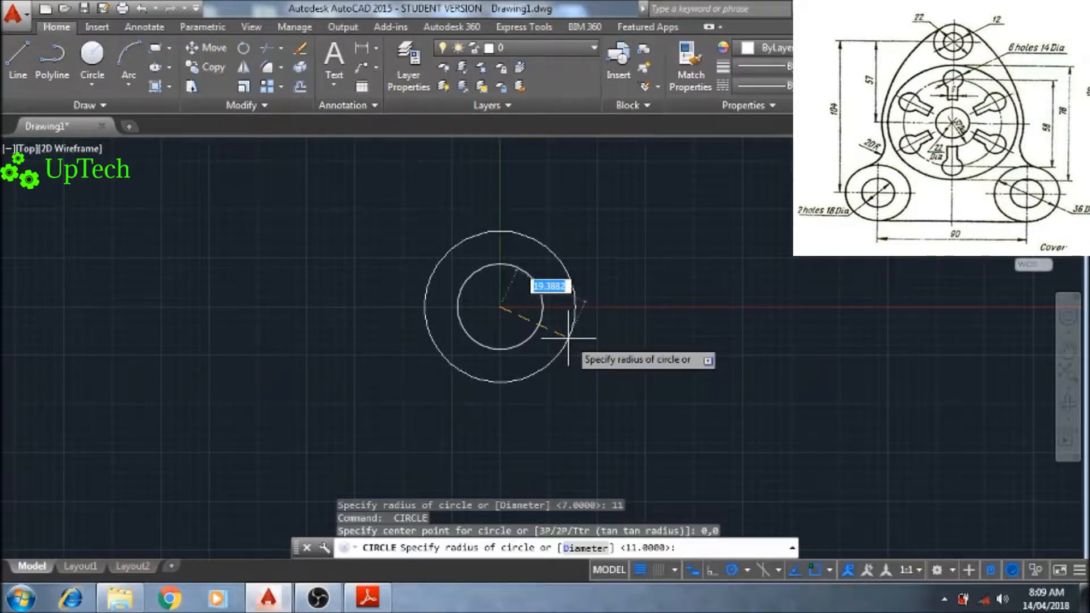
pyautogui.write('16')
pyautogui.press('Return')
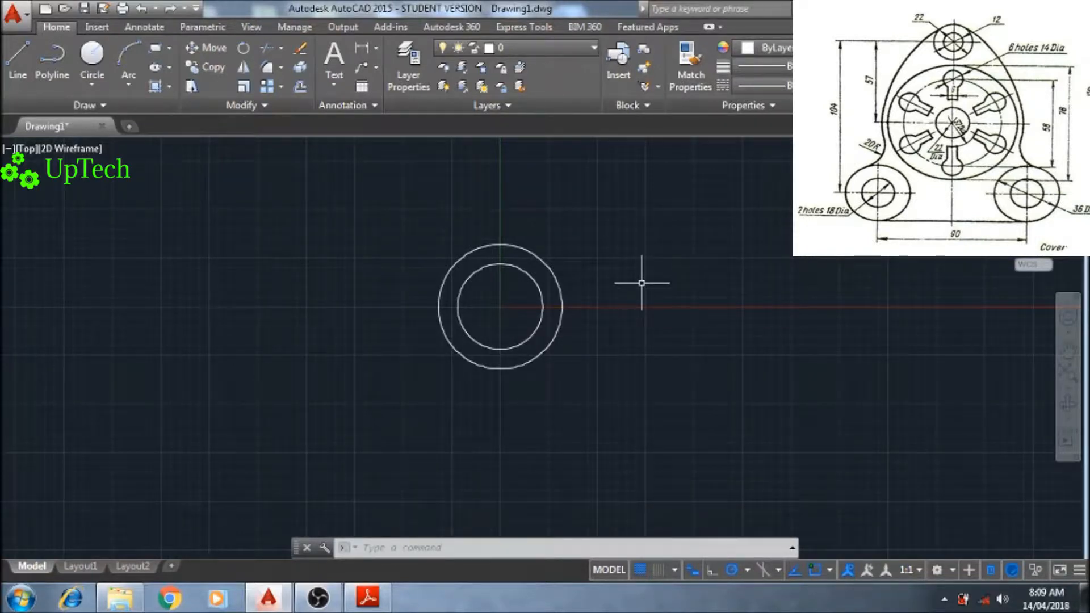
# Draw a third concentric circle of radius 39 centred at 0,0.
pyautogui.press('Return')
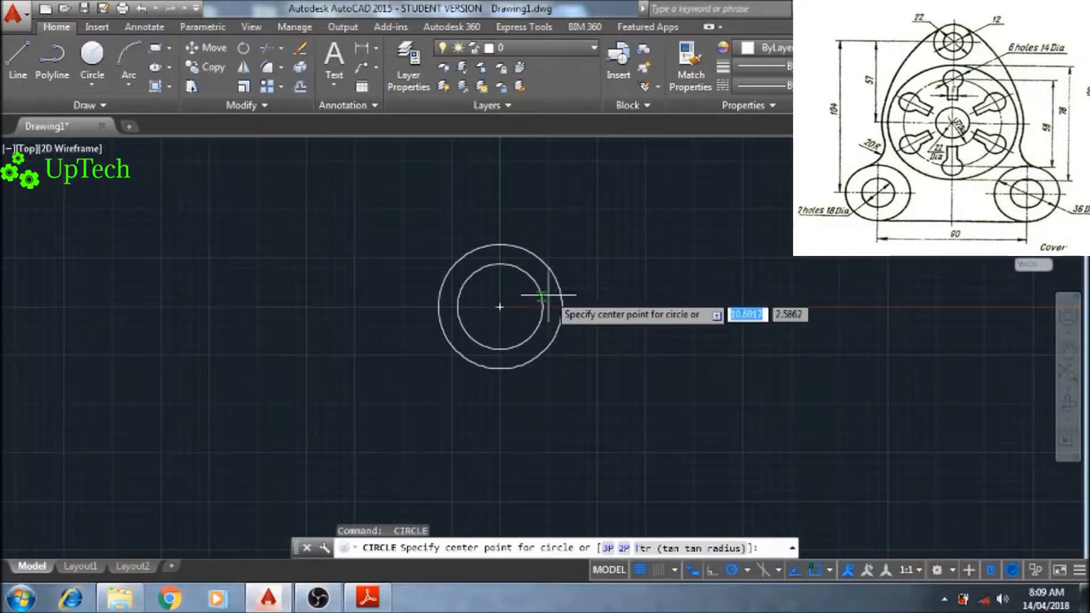
pyautogui.write('0')
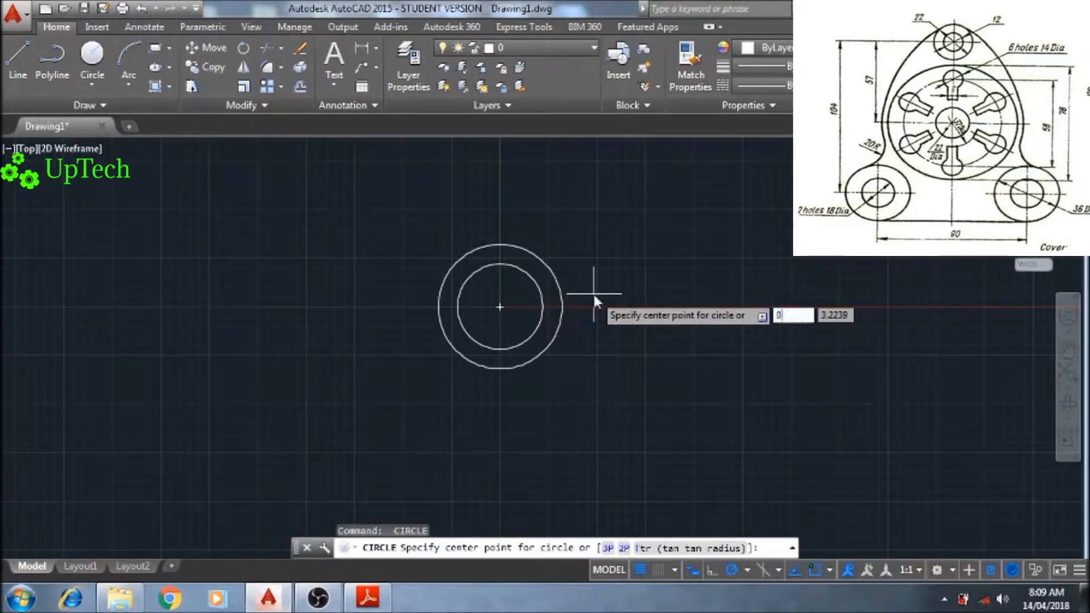
pyautogui.press('Tab')
pyautogui.write('0')
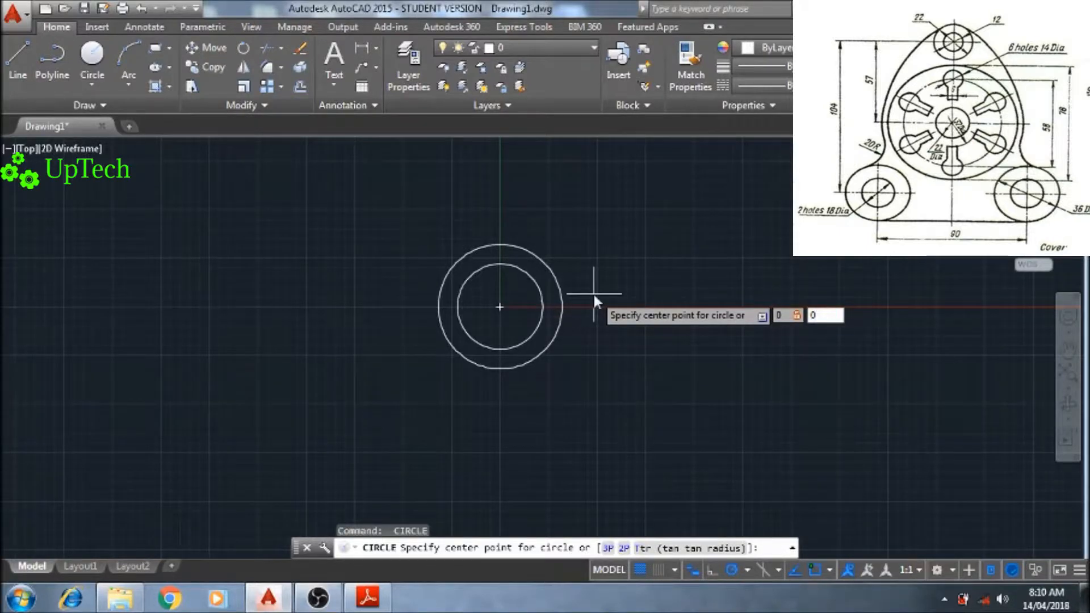
pyautogui.press('Return')
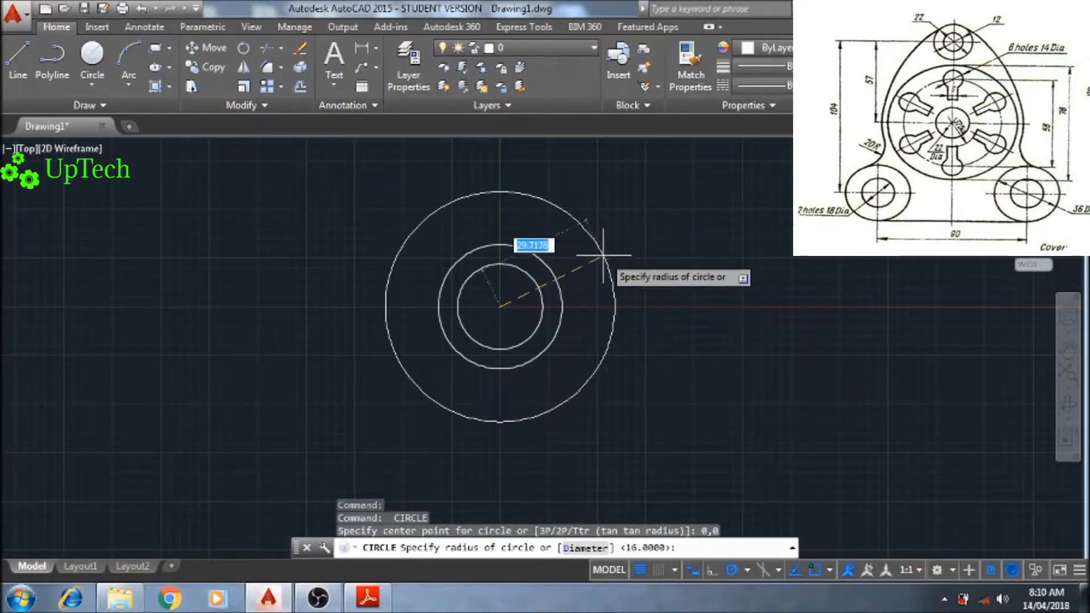
pyautogui.write('39')
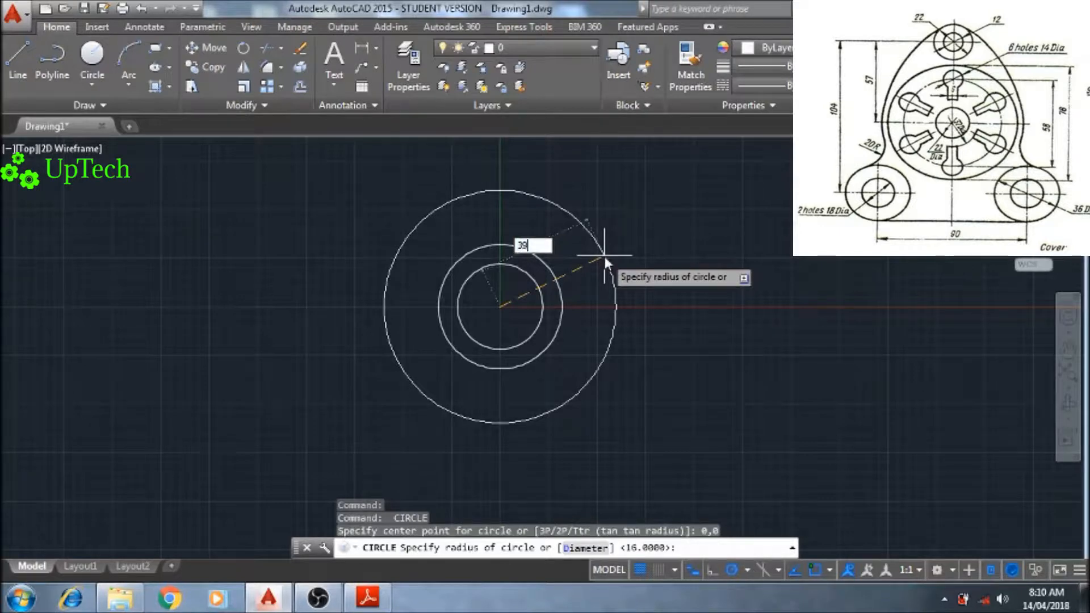
pyautogui.press('Return')
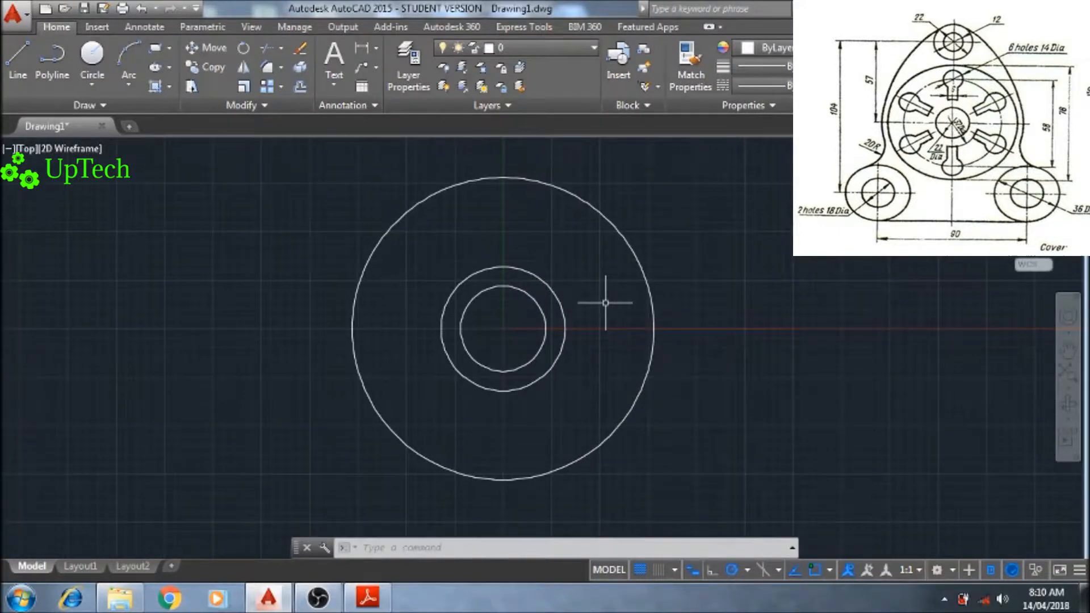
# Make the center line layer current and draw a vertical line through the circles' centre, extending past the outer circle at both ends.
pyautogui.click(591, 48)
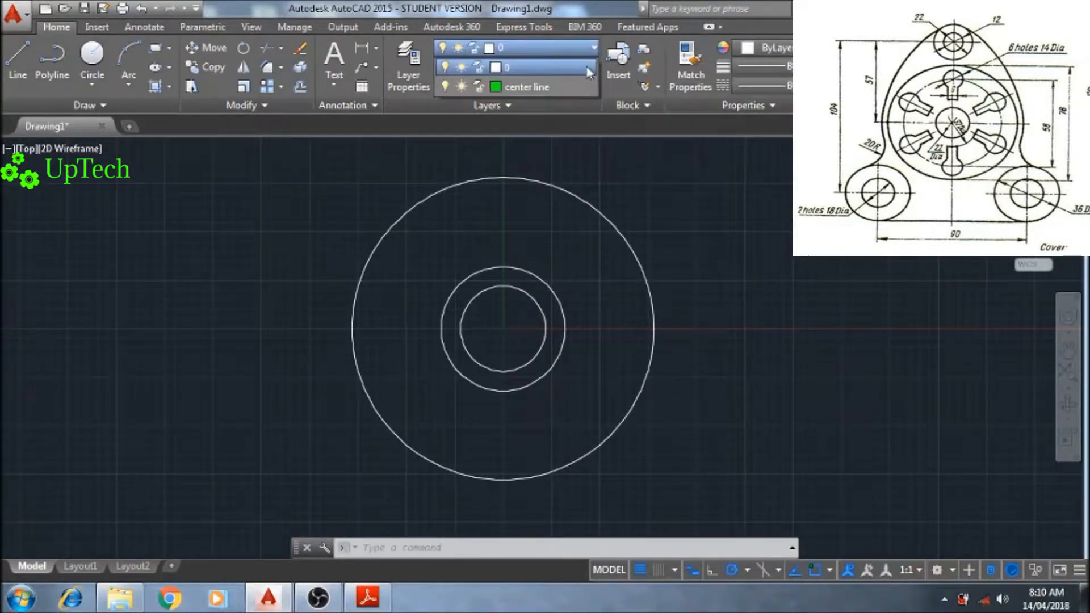
pyautogui.click(528, 87)
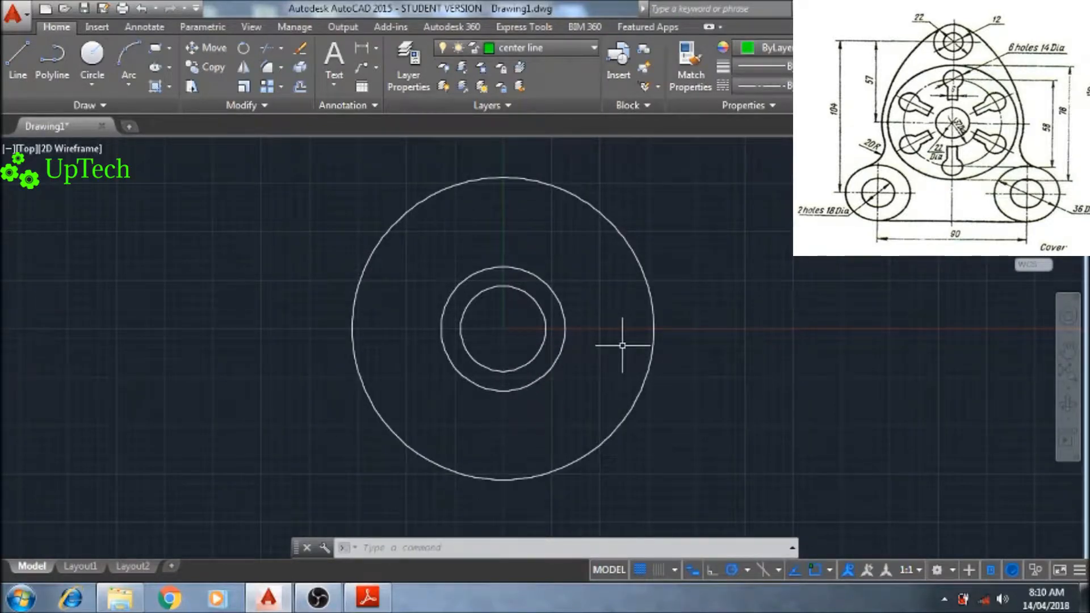
pyautogui.write('l')
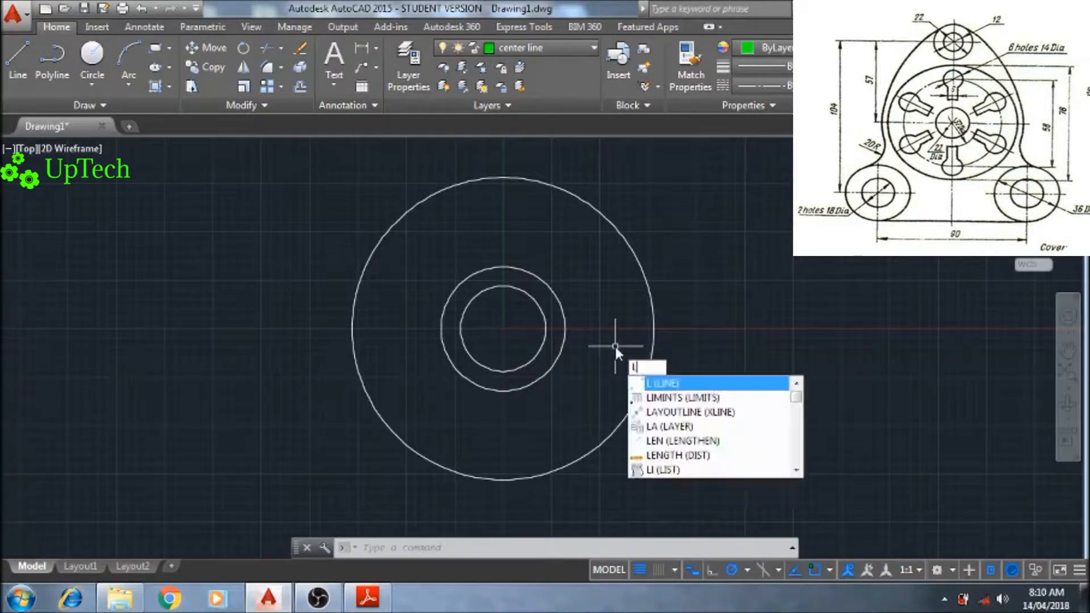
pyautogui.press('Return')
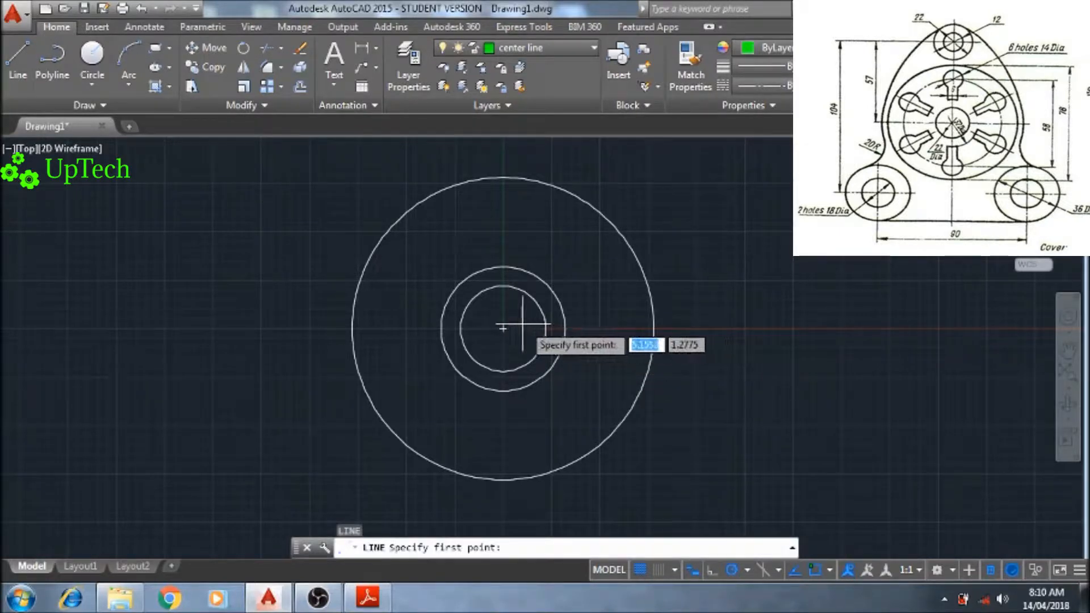
pyautogui.click(503, 148)
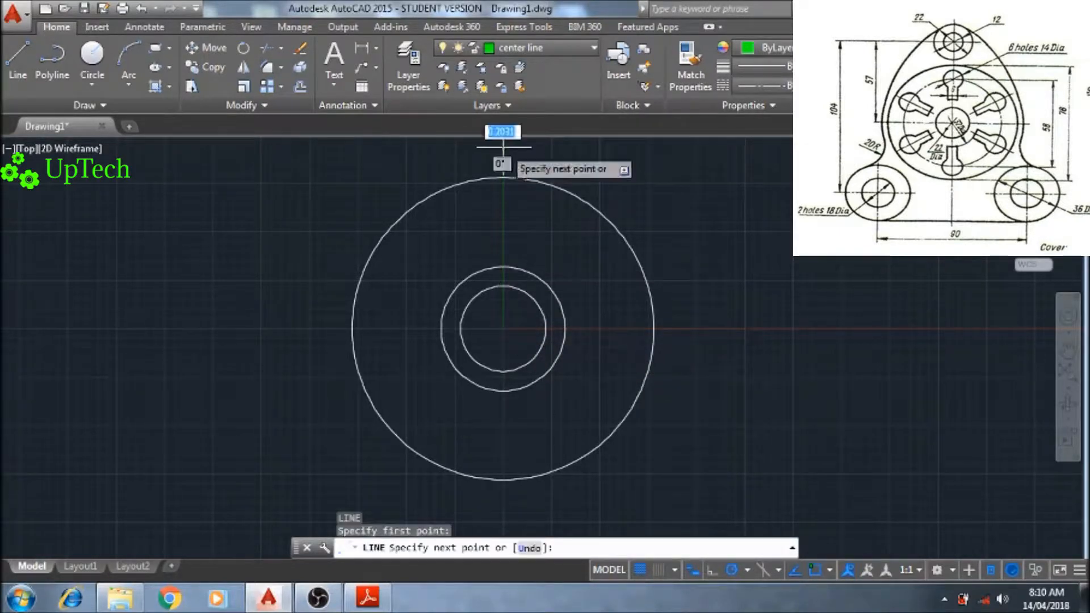
pyautogui.scroll(4, 502, 409)
pyautogui.scroll(-6, 505, 363)
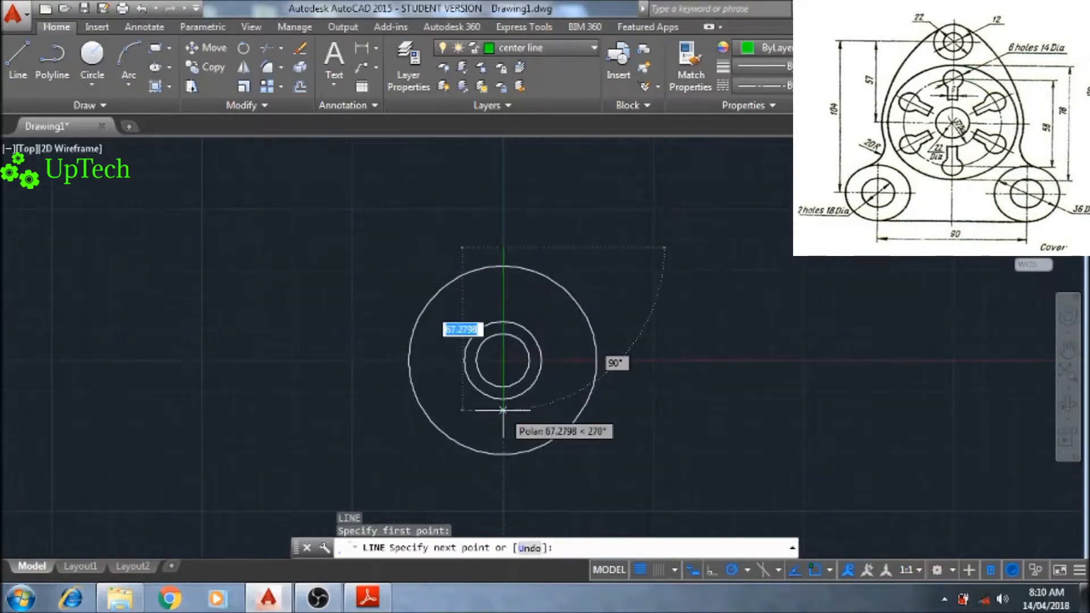
pyautogui.click(502, 467)
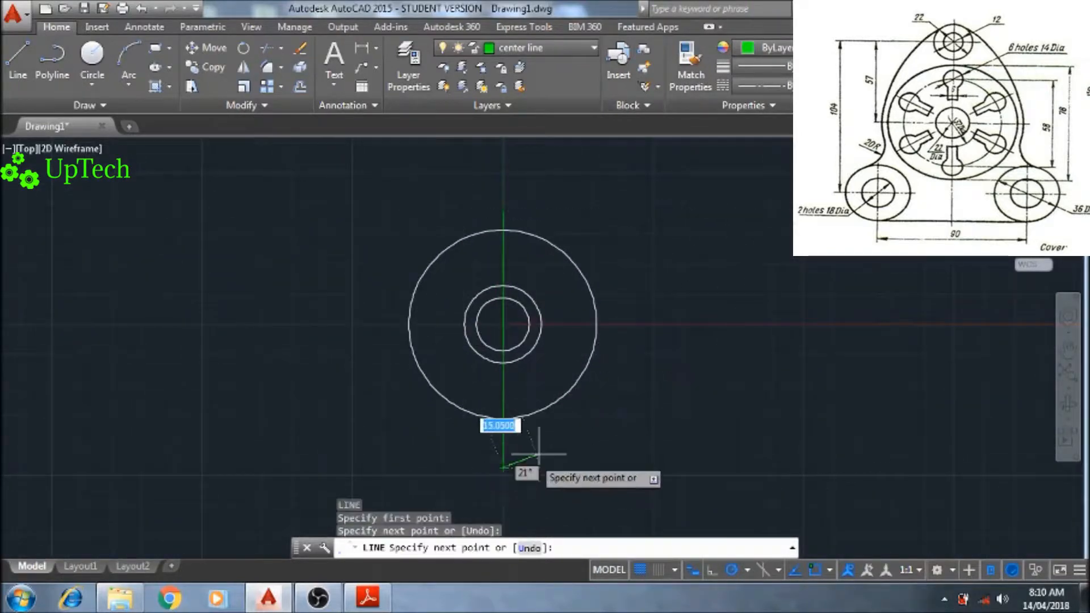
pyautogui.press('Escape')
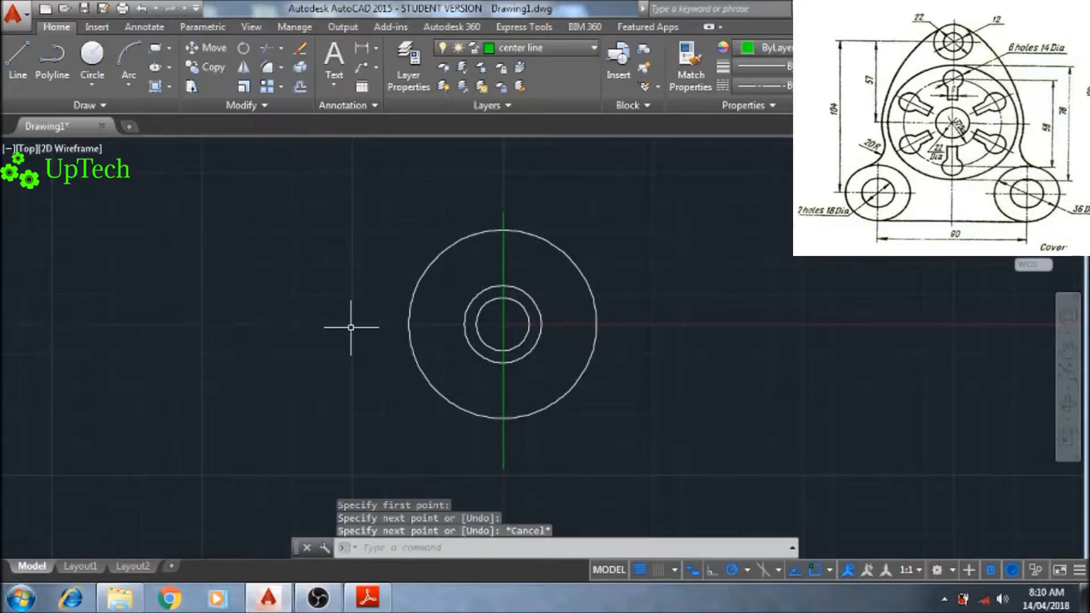
# Draw a horizontal centre line about 130 units long through the circles' centre, extending past the outer circle on both sides.
pyautogui.write('L')
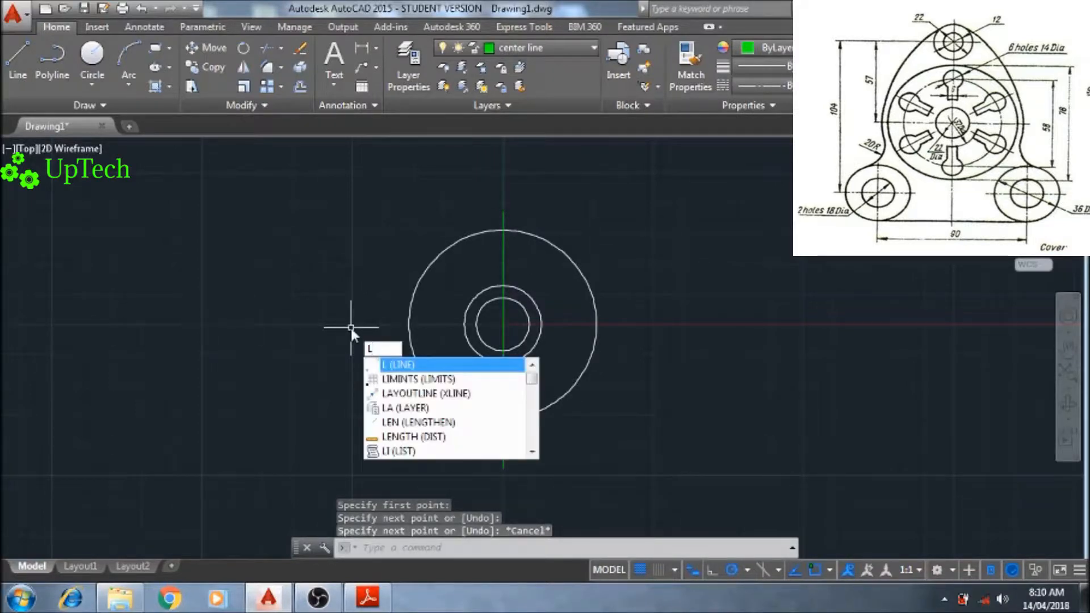
pyautogui.press('Return')
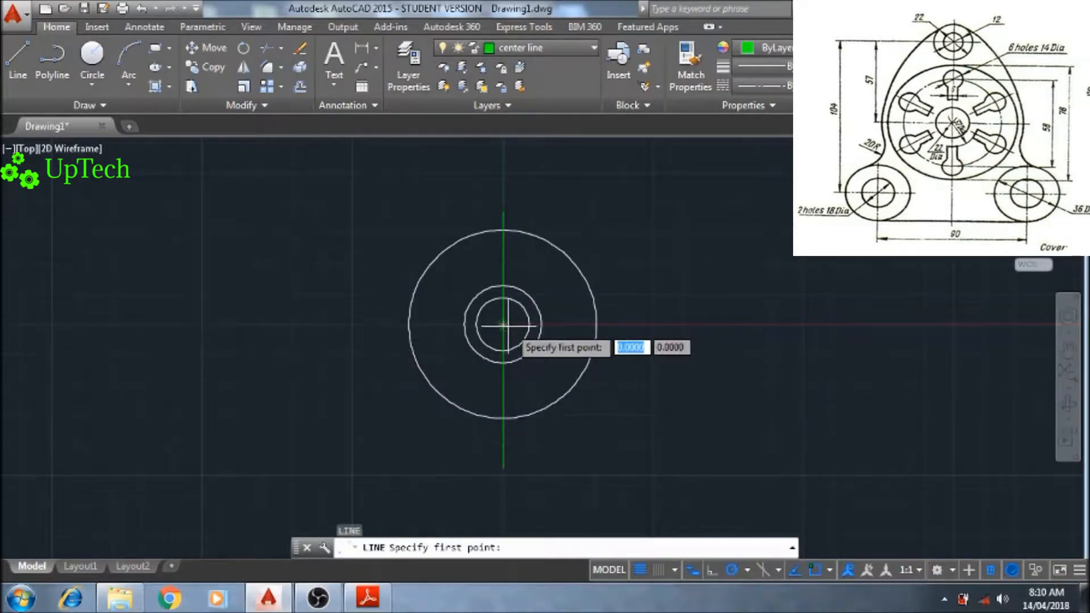
pyautogui.click(345, 324)
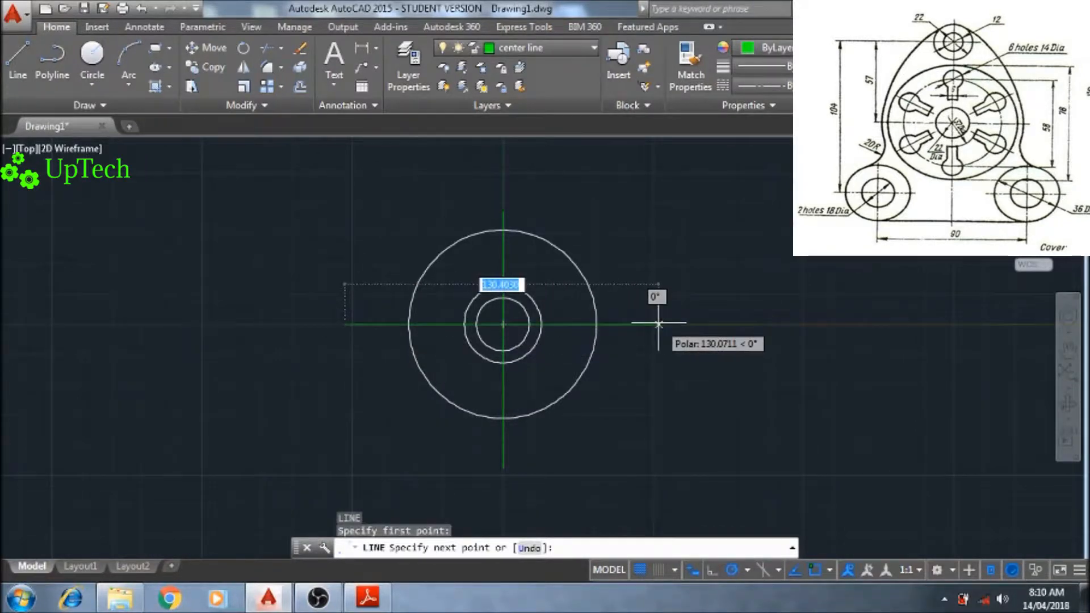
pyautogui.click(659, 322)
pyautogui.press('Escape')
pyautogui.scroll(3, 502, 321)
pyautogui.scroll(-1, 505, 326)
pyautogui.scroll(-2, 503, 325)
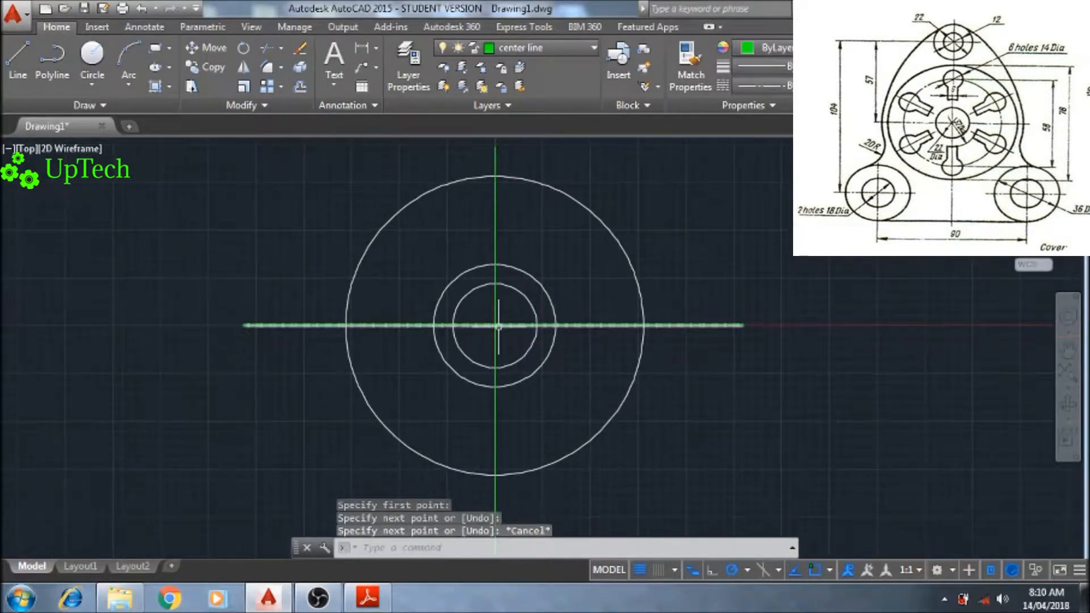
pyautogui.moveTo(501, 325)
pyautogui.mouseDown(button='middle')
pyautogui.moveTo(482, 295)
pyautogui.moveTo(525, 310)
pyautogui.moveTo(535, 328)
pyautogui.mouseUp(button='middle')
pyautogui.scroll(2, 484, 296)
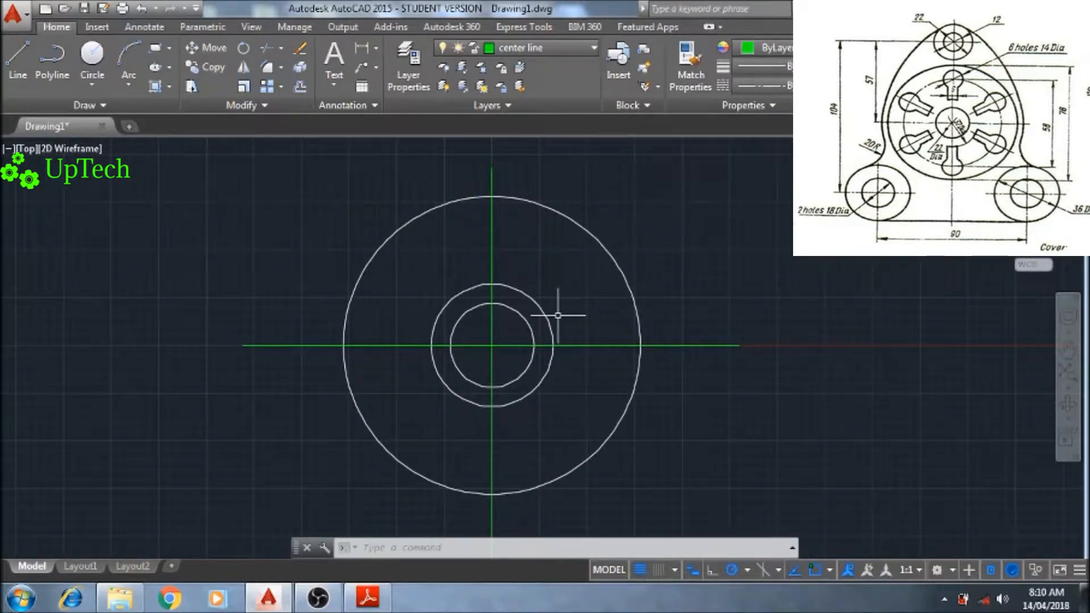
# Offset the horizontal centre line upward by 57.
pyautogui.write('o')
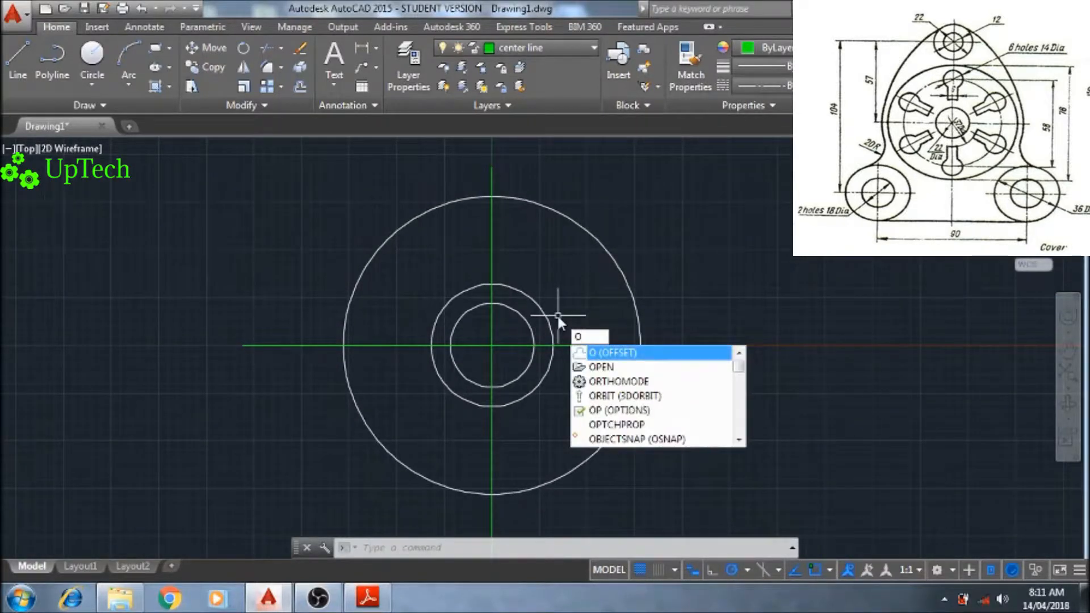
pyautogui.press('Return')
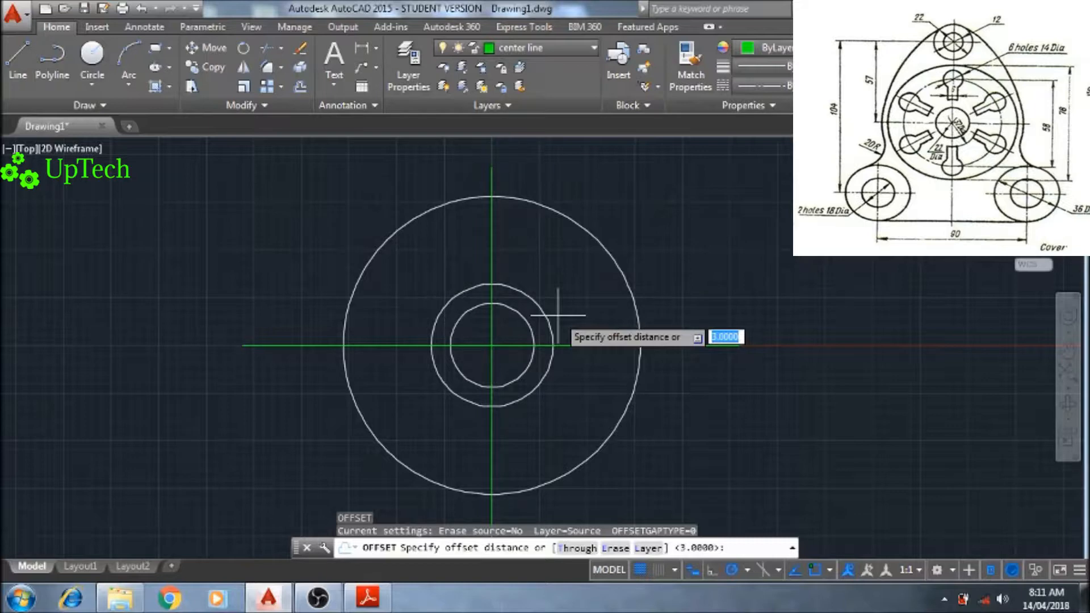
pyautogui.write('57')
pyautogui.press('Return')
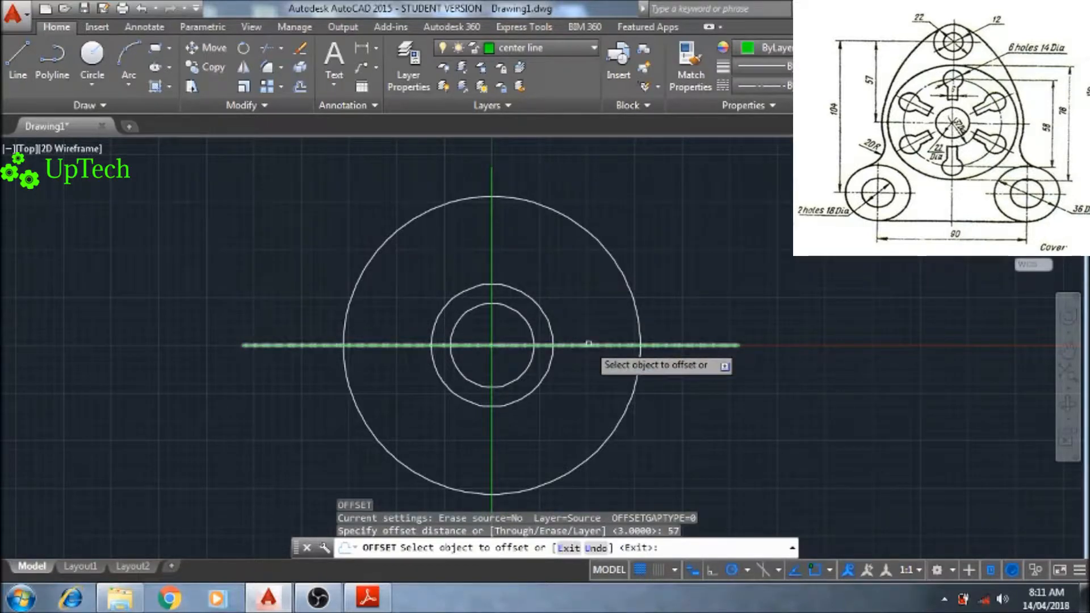
pyautogui.click(589, 343)
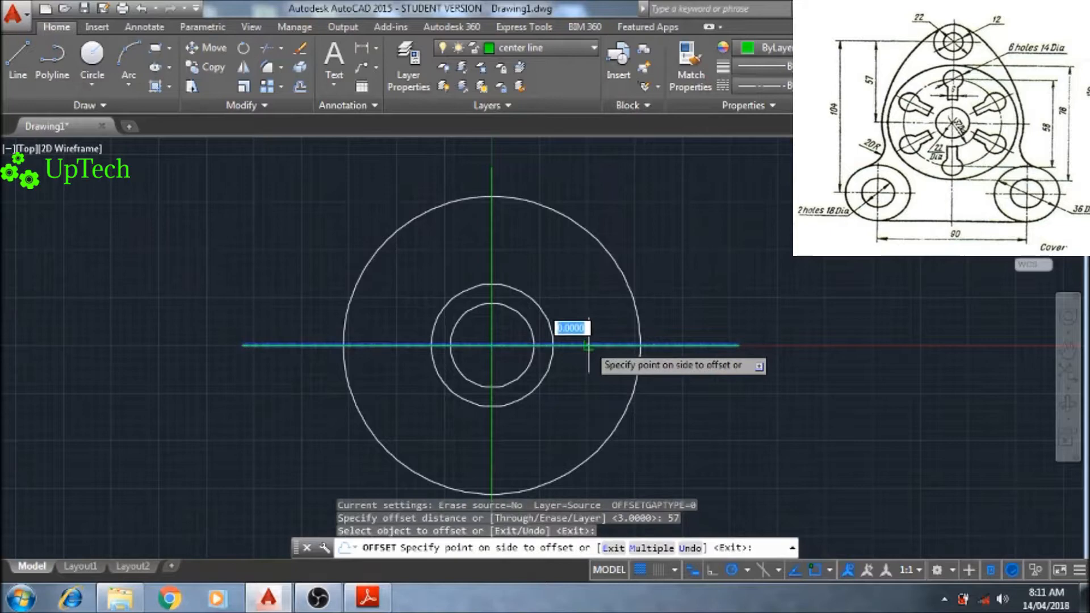
pyautogui.click(603, 217)
pyautogui.scroll(5, 603, 217)
pyautogui.scroll(-10, 603, 217)
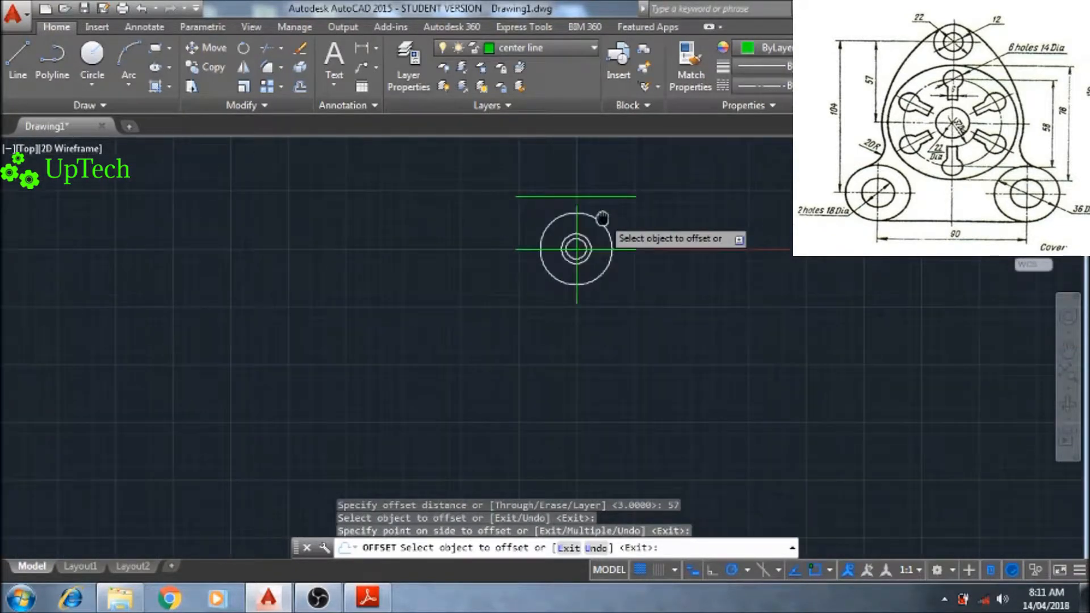
pyautogui.scroll(4, 585, 239)
pyautogui.moveTo(609, 280); pyautogui.dragTo(607, 338, button='middle')
pyautogui.scroll(-2, 605, 339)
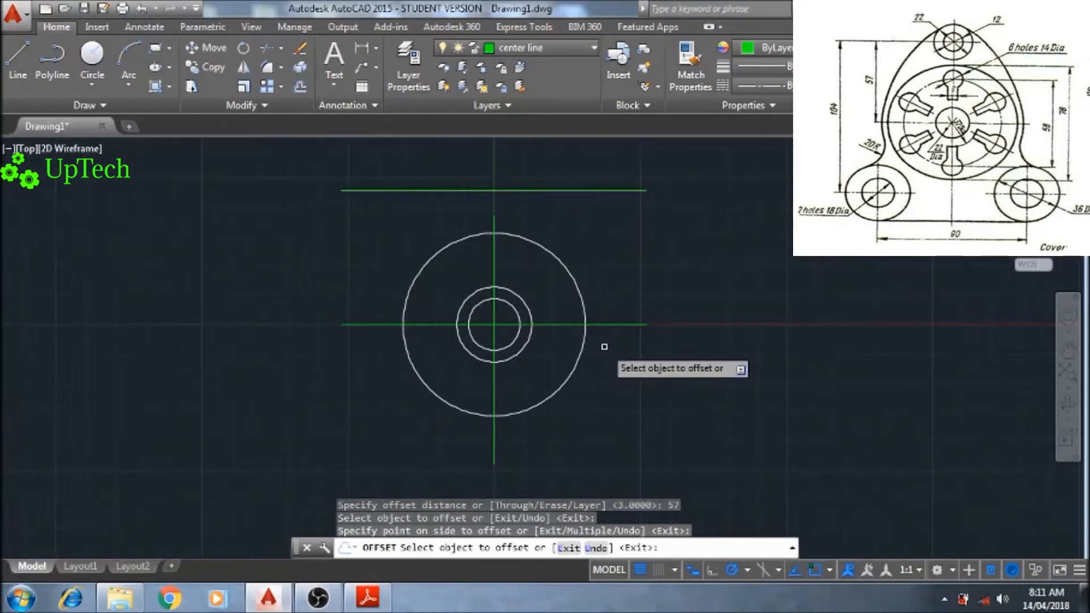
pyautogui.press('Escape')
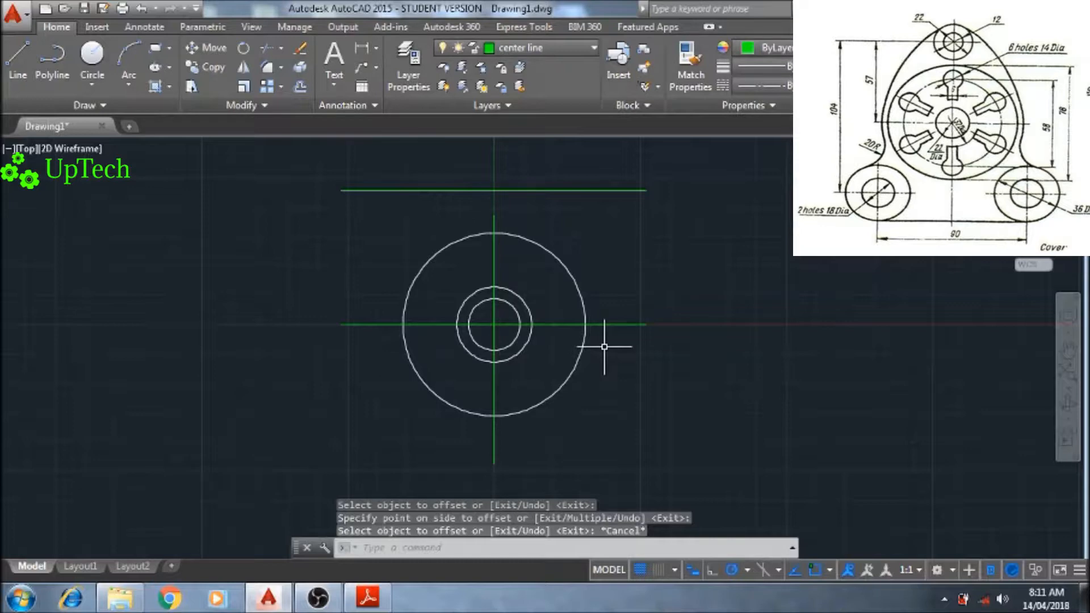
# Offset the upper horizontal line downward by 104 to locate the lower holes' centre line.
pyautogui.press('Return')
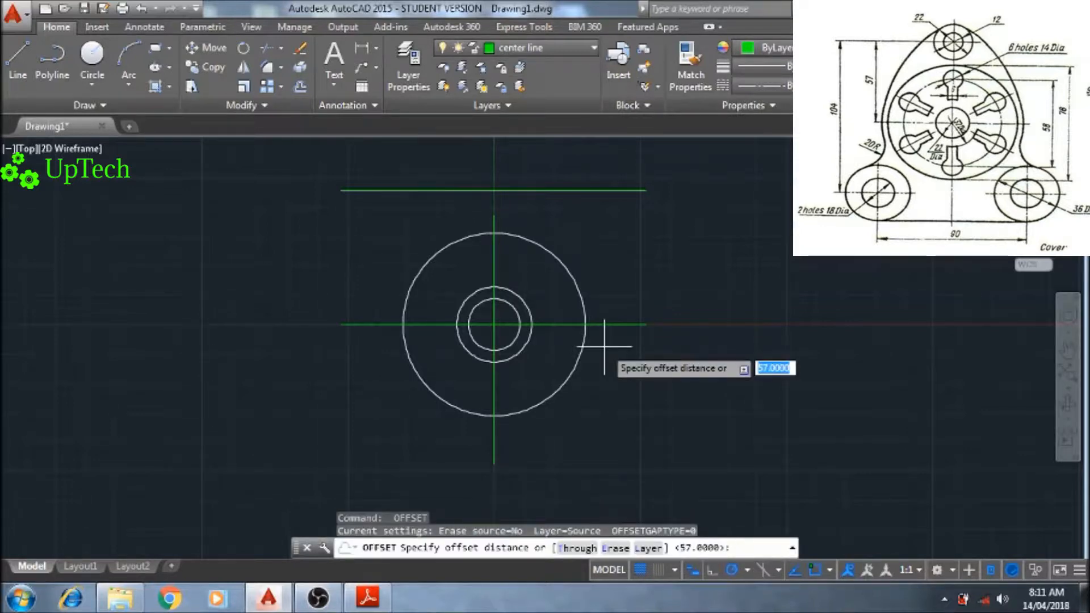
pyautogui.write('104')
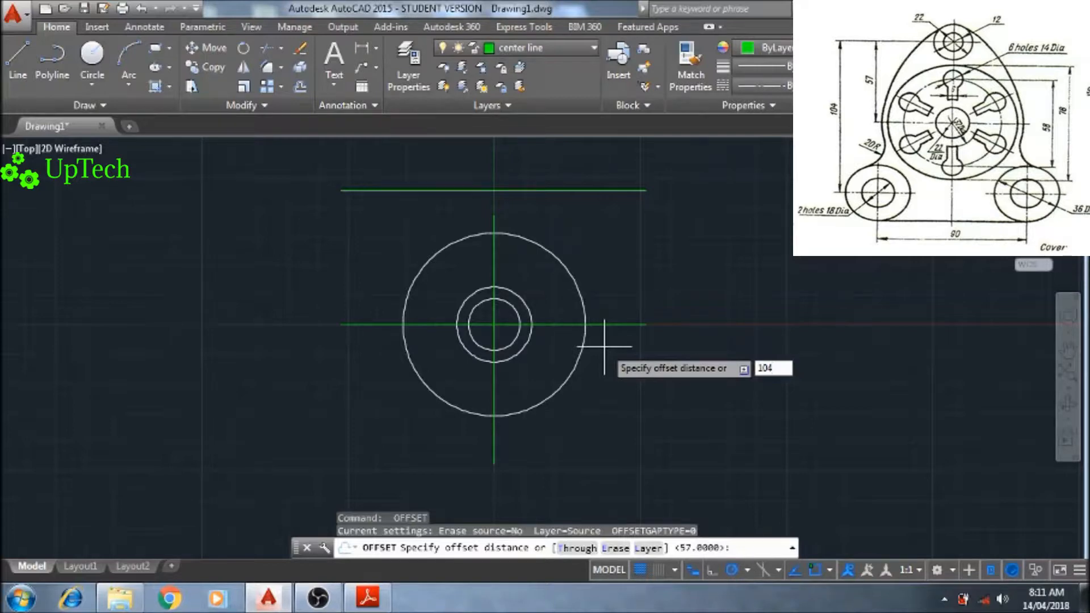
pyautogui.press('Return')
pyautogui.click(550, 190)
pyautogui.click(591, 422)
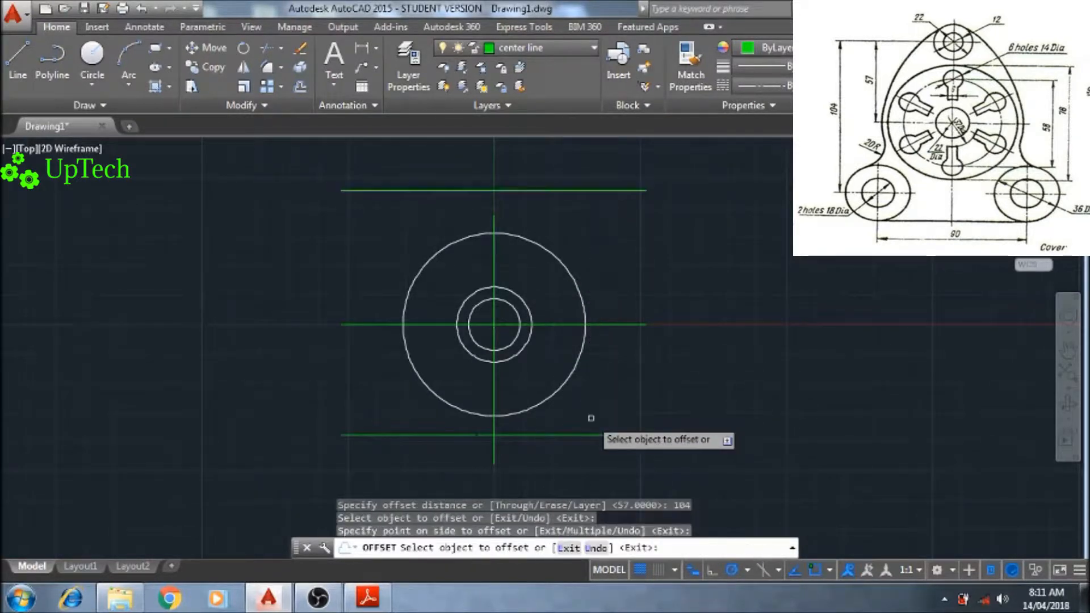
pyautogui.press('Escape')
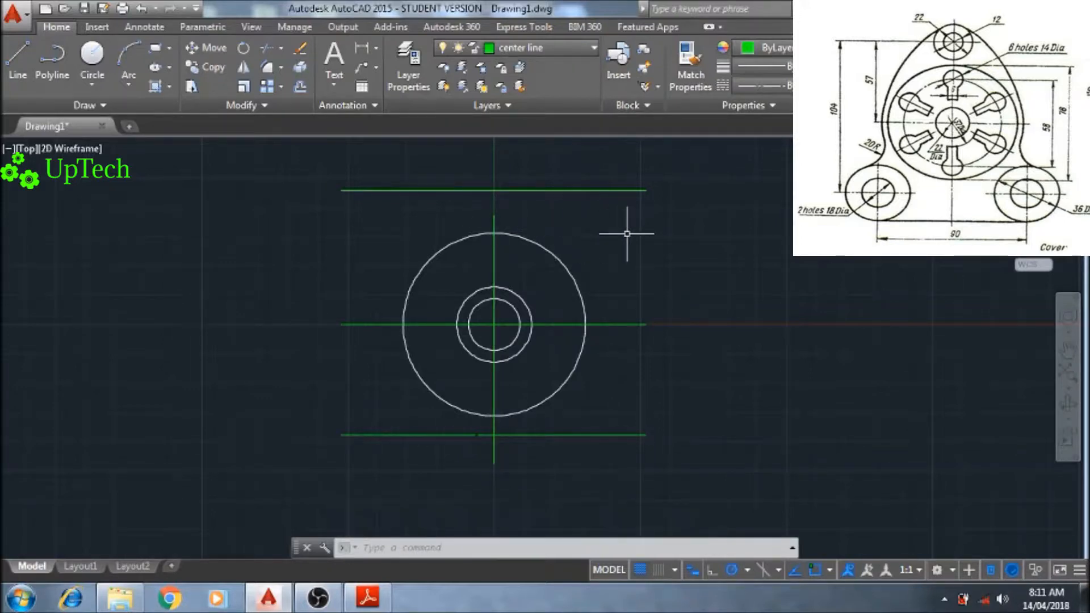
# Extend the upper end of the vertical centre line to the top horizontal line.
pyautogui.write('EX')
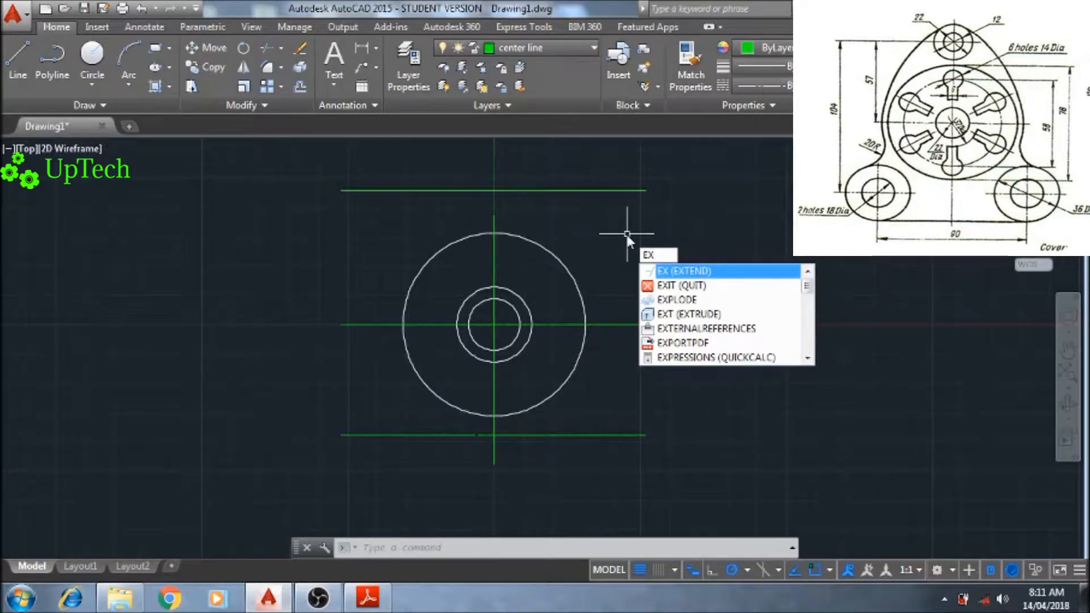
pyautogui.press('Return')
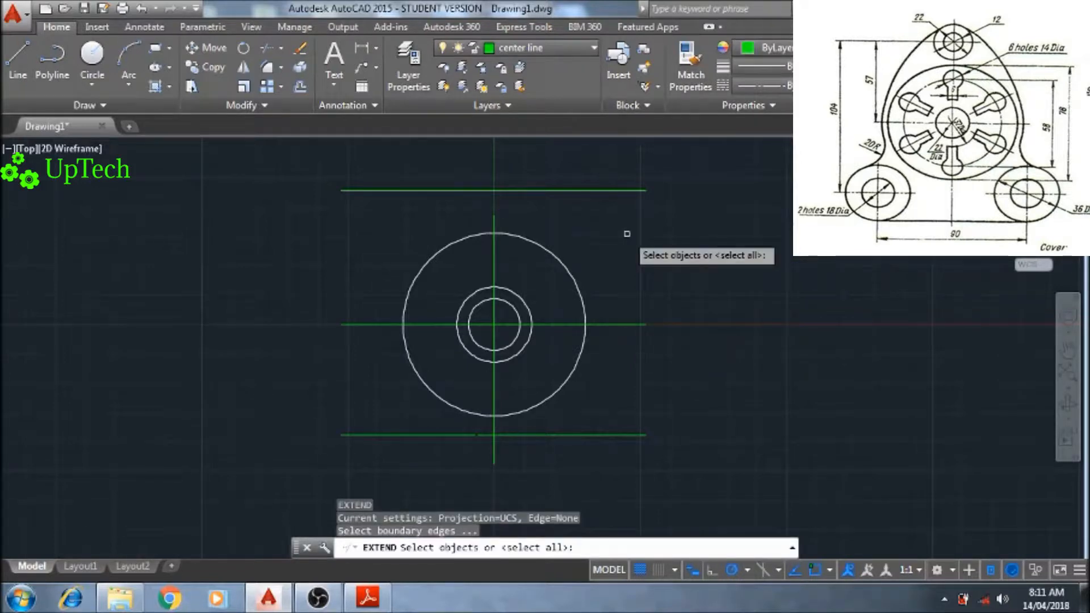
pyautogui.press('Return')
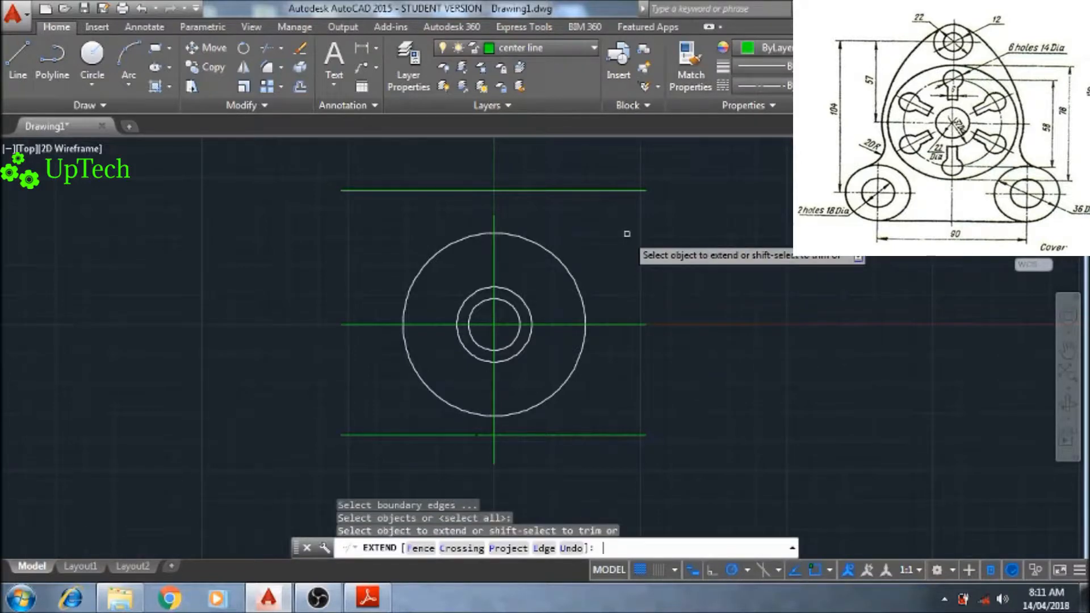
pyautogui.click(495, 224)
pyautogui.scroll(1, 501, 212)
pyautogui.moveTo(502, 212); pyautogui.dragTo(512, 240, button='middle')
pyautogui.rightClick(571, 243)
pyautogui.click(590, 251)
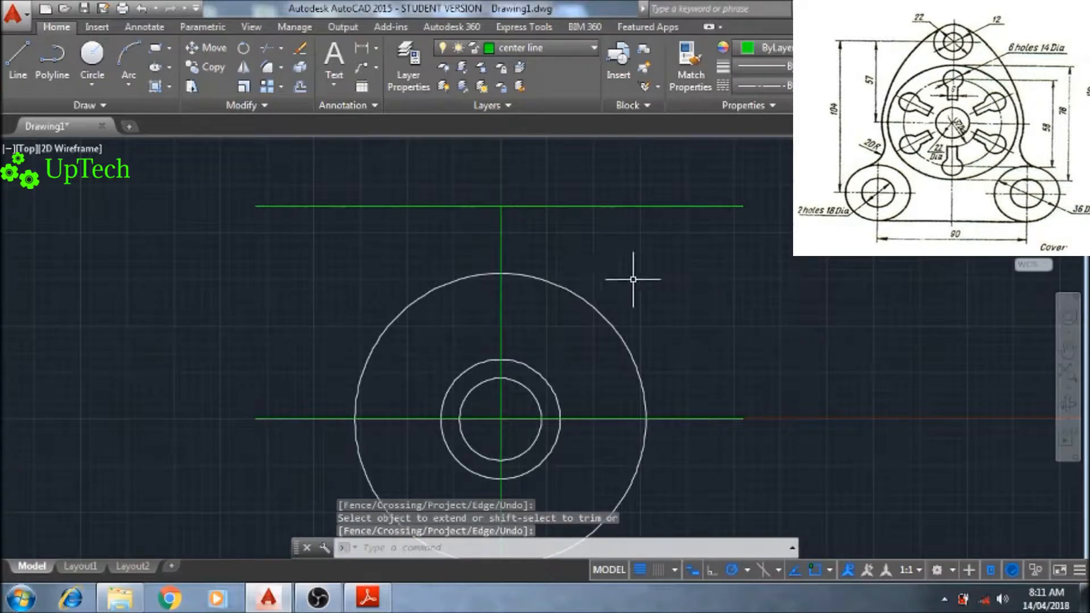
pyautogui.scroll(1, 633, 280)
pyautogui.scroll(-3, 638, 285)
pyautogui.moveTo(640, 287)
pyautogui.mouseDown(button='middle')
pyautogui.moveTo(620, 245)
pyautogui.moveTo(600, 257)
pyautogui.mouseUp(button='middle')
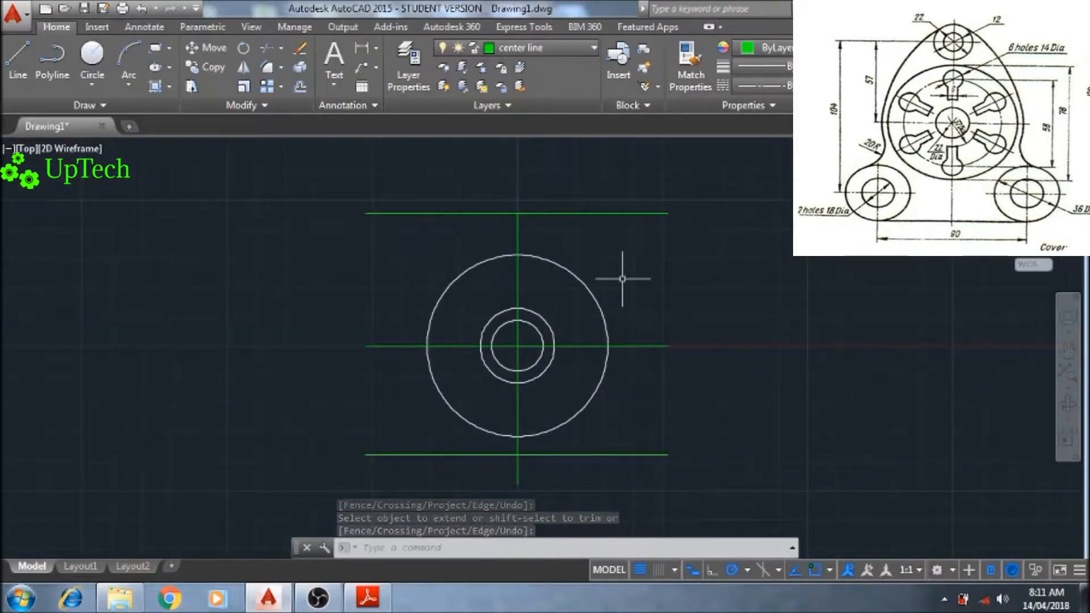
# Offset the vertical centre line by 45 to both the right and the left.
pyautogui.write('O')
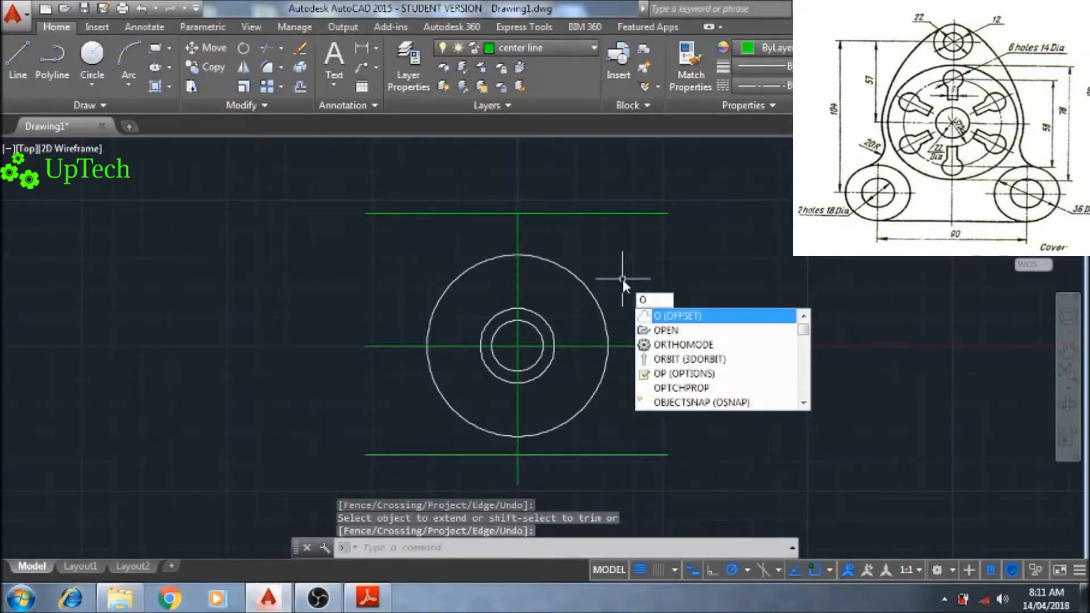
pyautogui.press('Return')
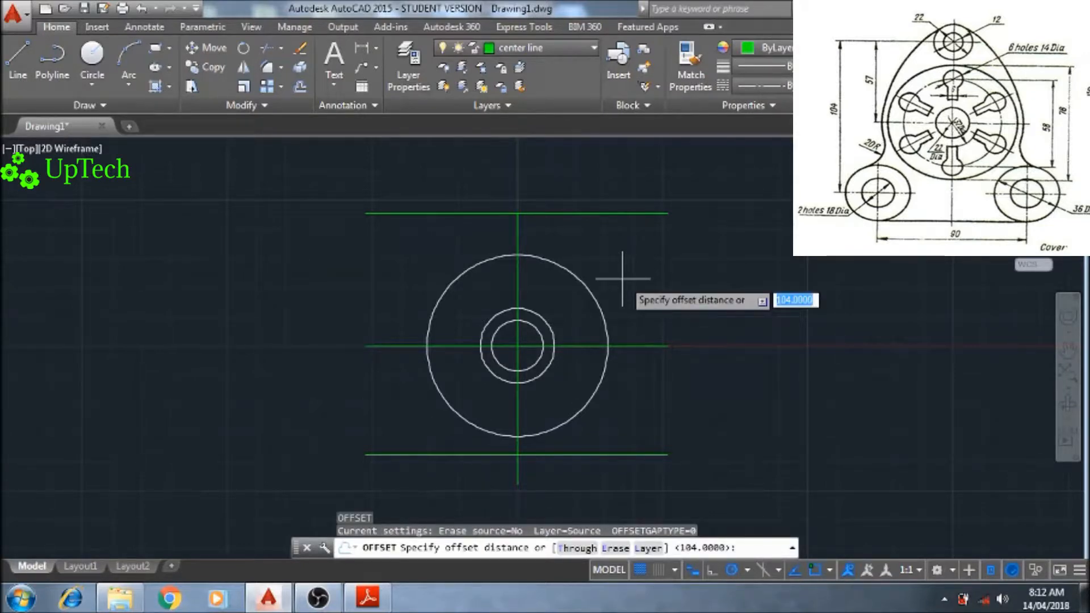
pyautogui.write('45')
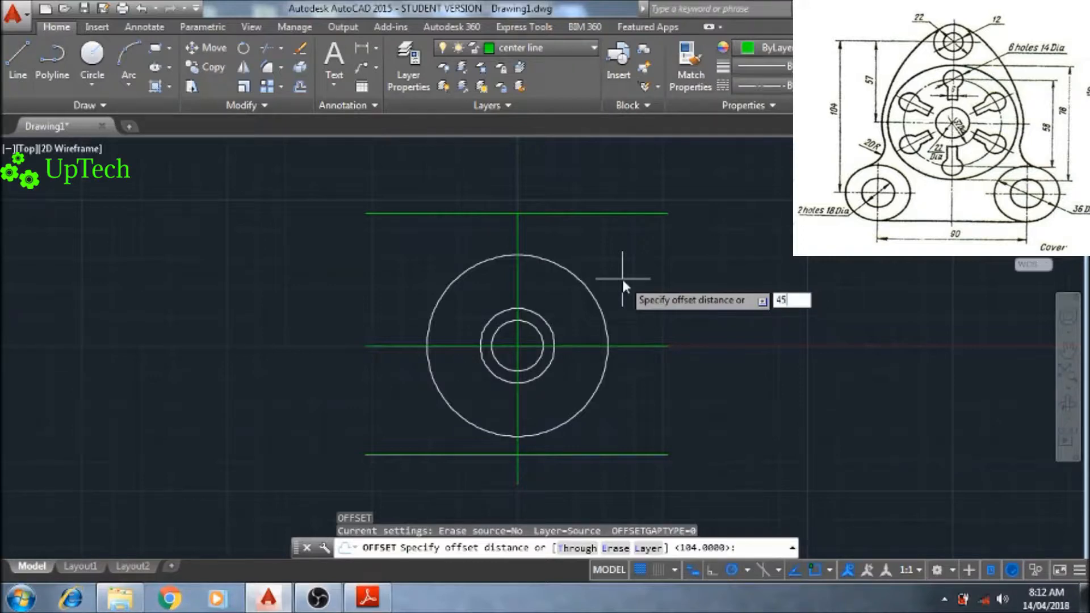
pyautogui.press('Return')
pyautogui.click(517, 279)
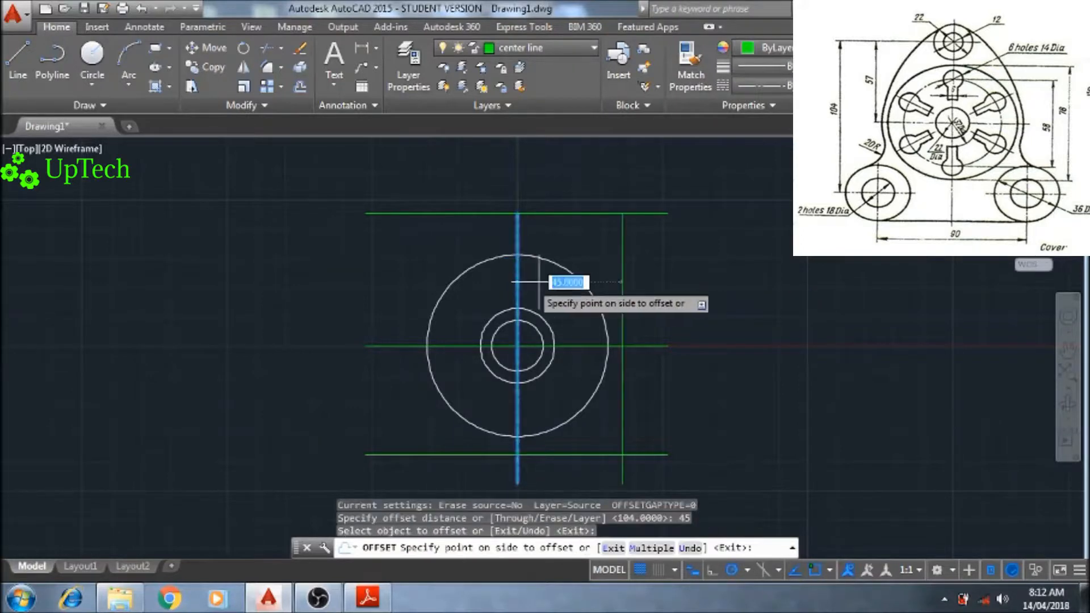
pyautogui.click(593, 283)
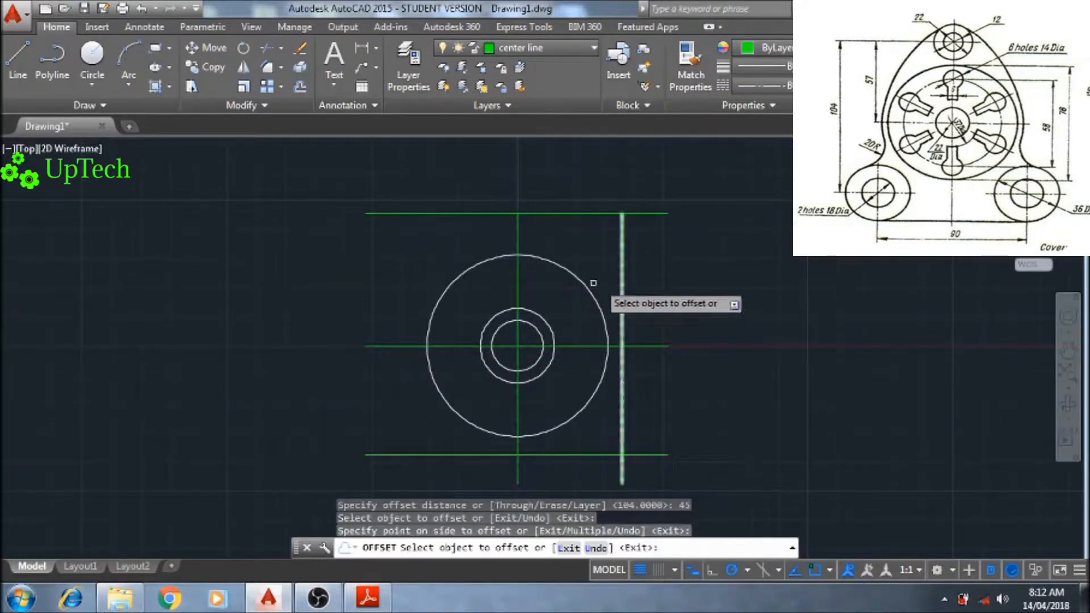
pyautogui.click(518, 285)
pyautogui.click(417, 288)
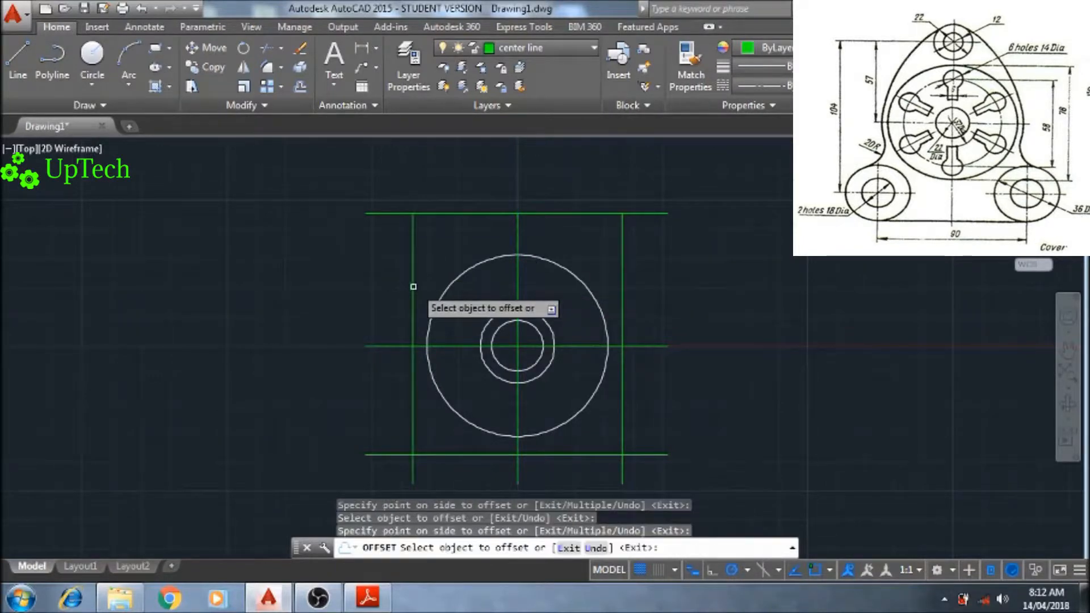
pyautogui.rightClick(365, 292)
pyautogui.click(402, 303)
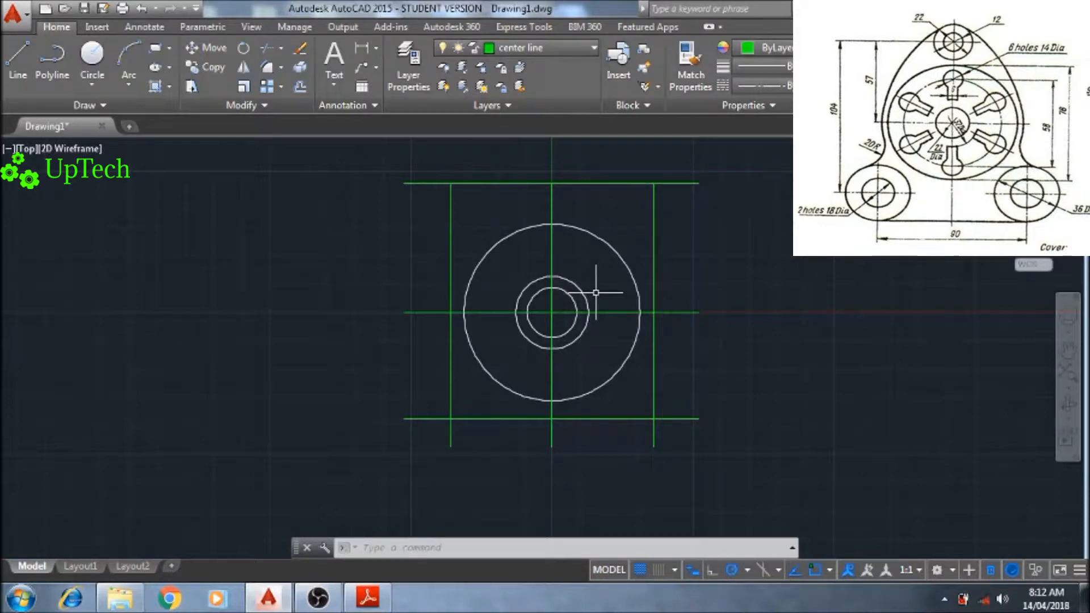
# Draw a circle of radius 29 on the center line layer, centred on the existing concentric circles.
pyautogui.write('c')
pyautogui.press('Return')
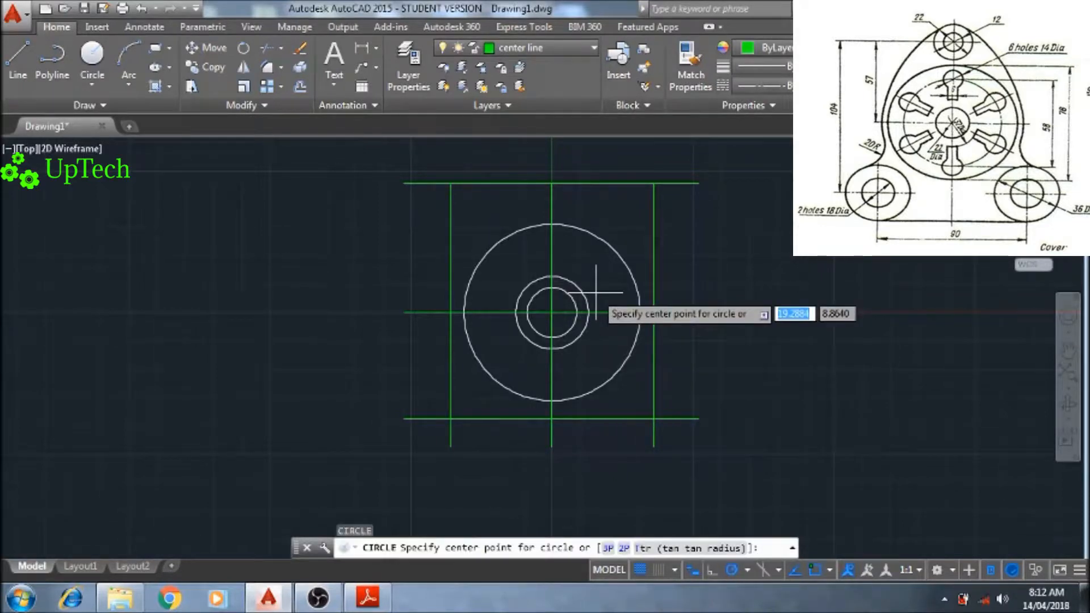
pyautogui.click(551, 312)
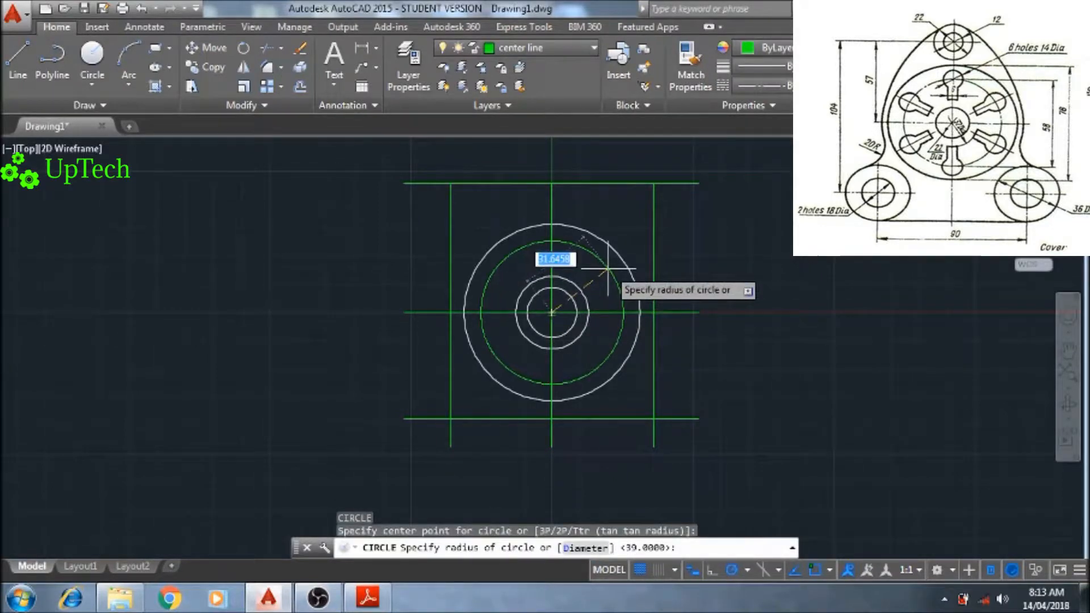
pyautogui.write('29')
pyautogui.press('Return')
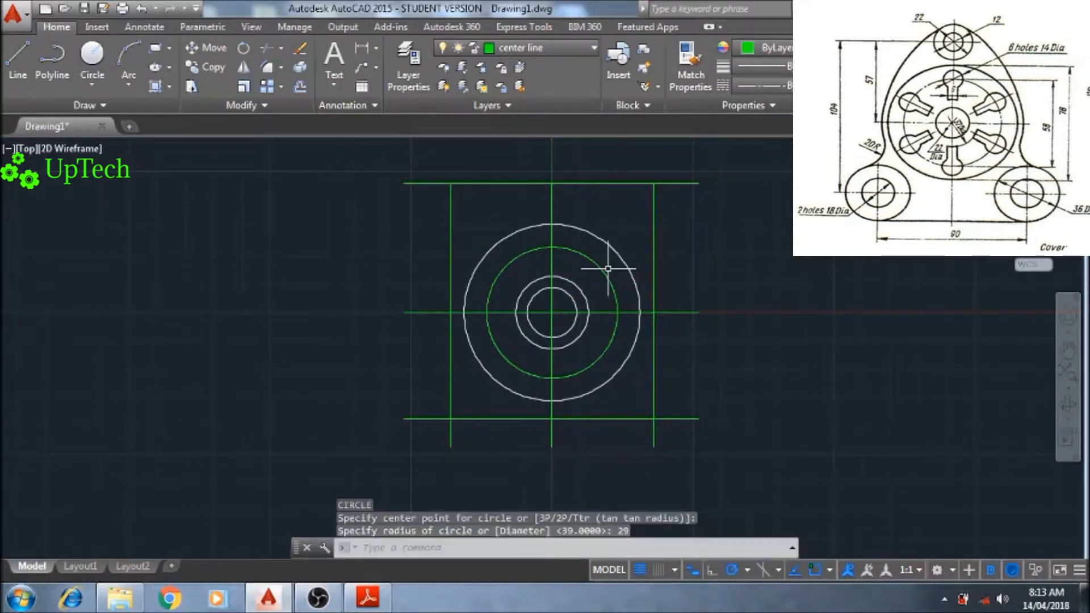
# Make layer 0 current and draw a radius 9 circle at the intersection of the lower horizontal and left vertical centre lines.
pyautogui.click(564, 47)
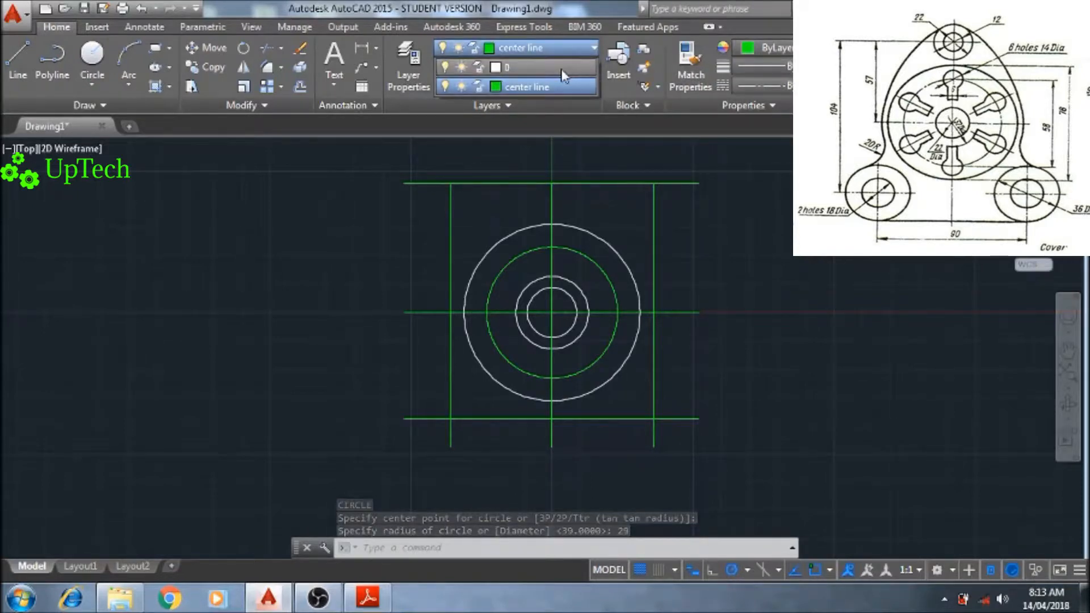
pyautogui.click(564, 68)
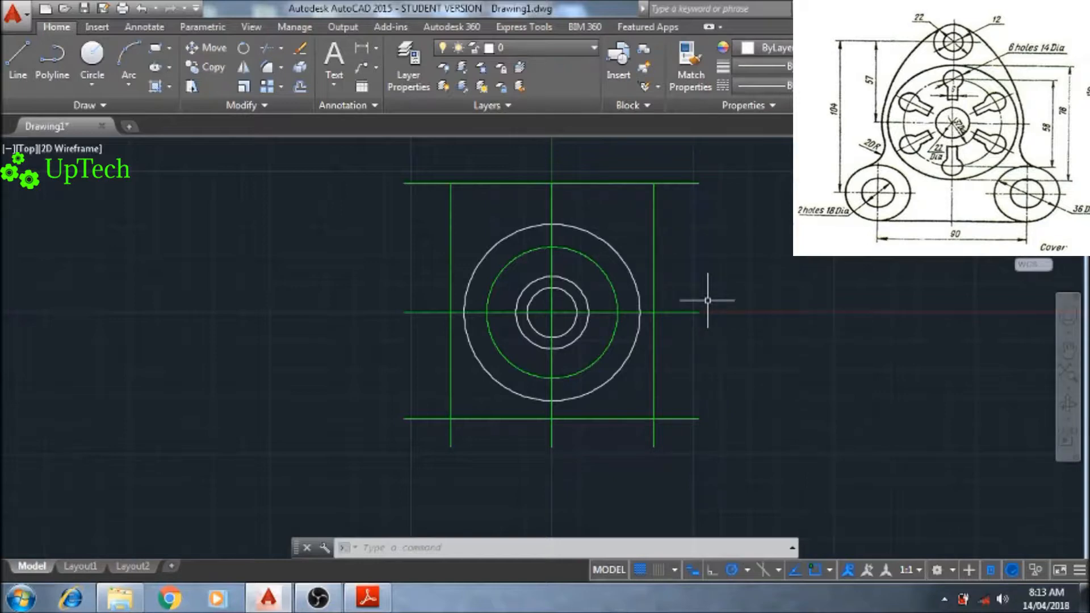
pyautogui.write('c')
pyautogui.press('Return')
pyautogui.moveTo(494, 436)
pyautogui.mouseDown(button='middle')
pyautogui.moveTo(394, 448)
pyautogui.moveTo(377, 428)
pyautogui.mouseUp(button='middle')
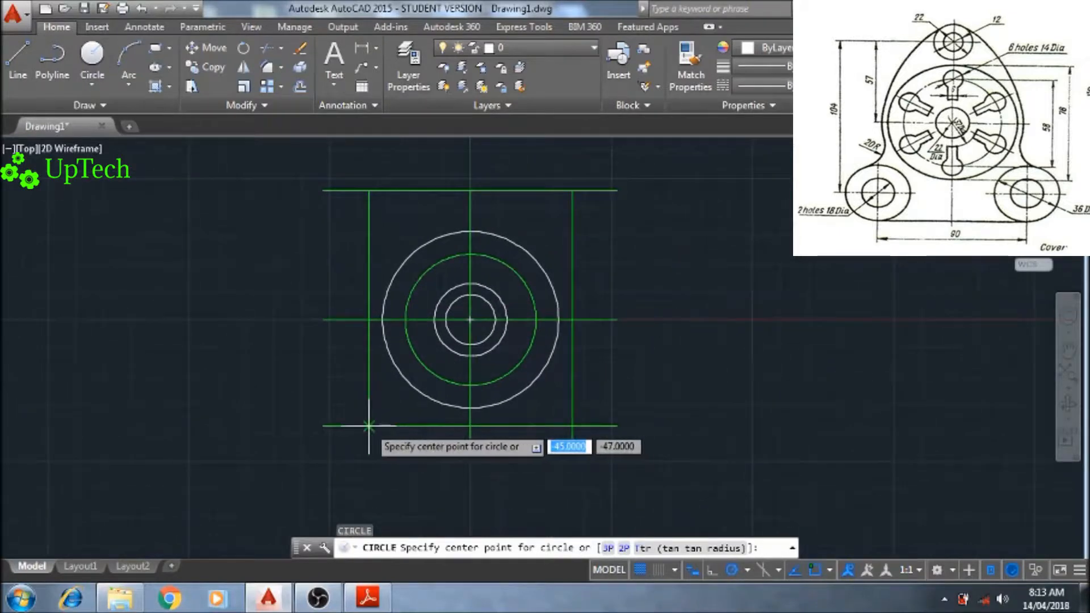
pyautogui.click(369, 426)
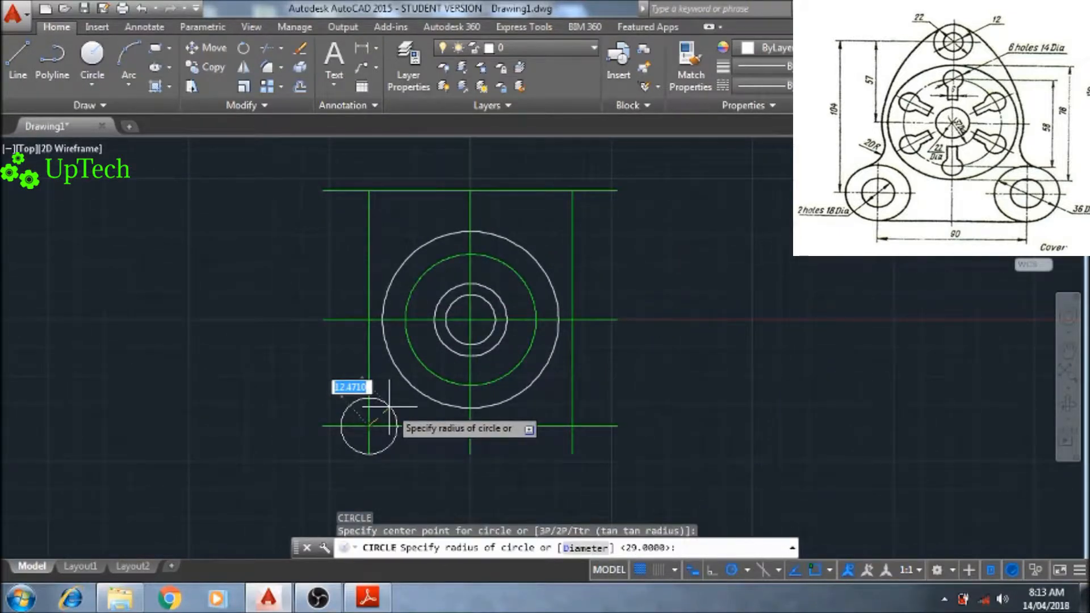
pyautogui.write('9')
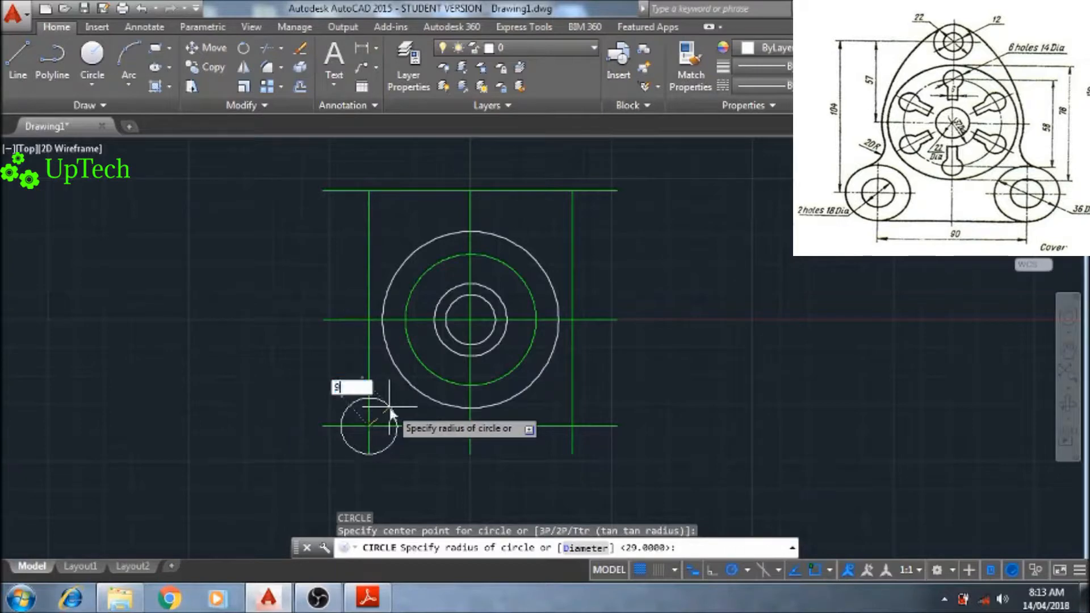
pyautogui.press('Return')
pyautogui.press('Escape')
pyautogui.press('Escape')
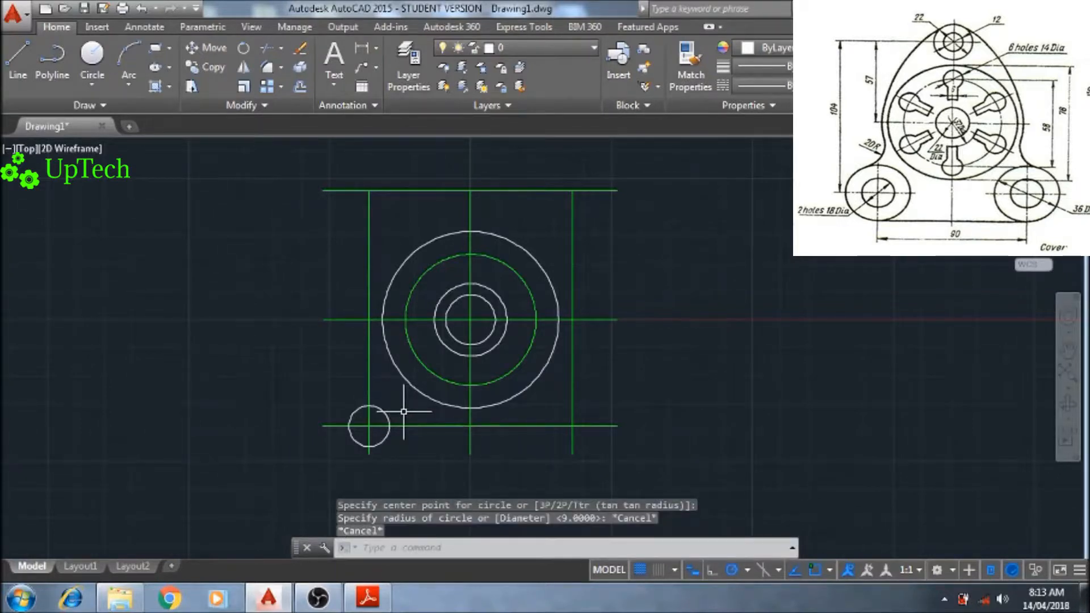
# Draw a radius 18 circle concentric with the small circle at the lower-left intersection.
pyautogui.write('c')
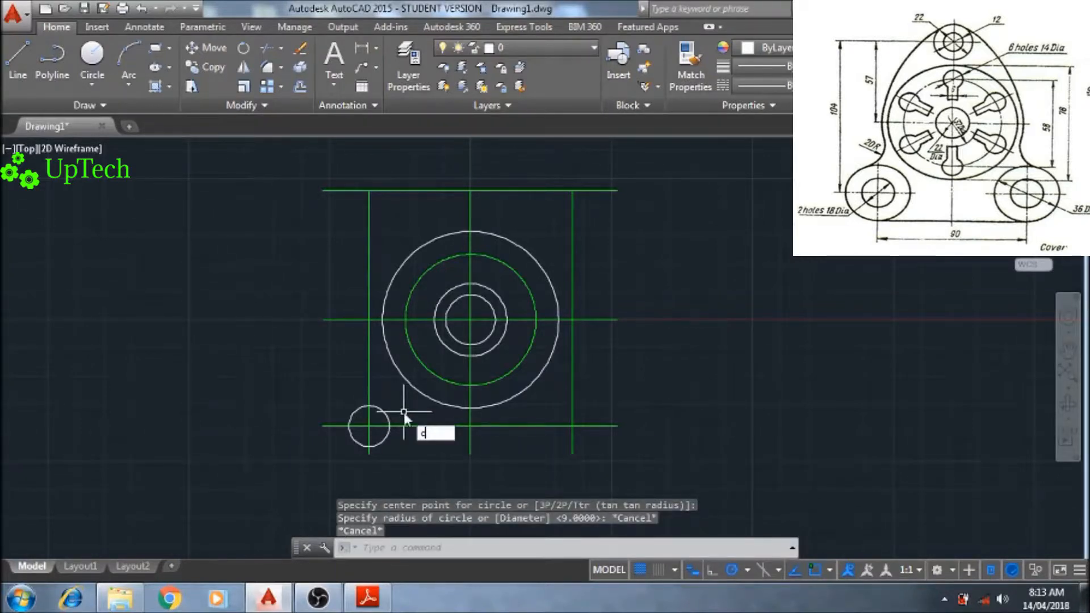
pyautogui.press('Return')
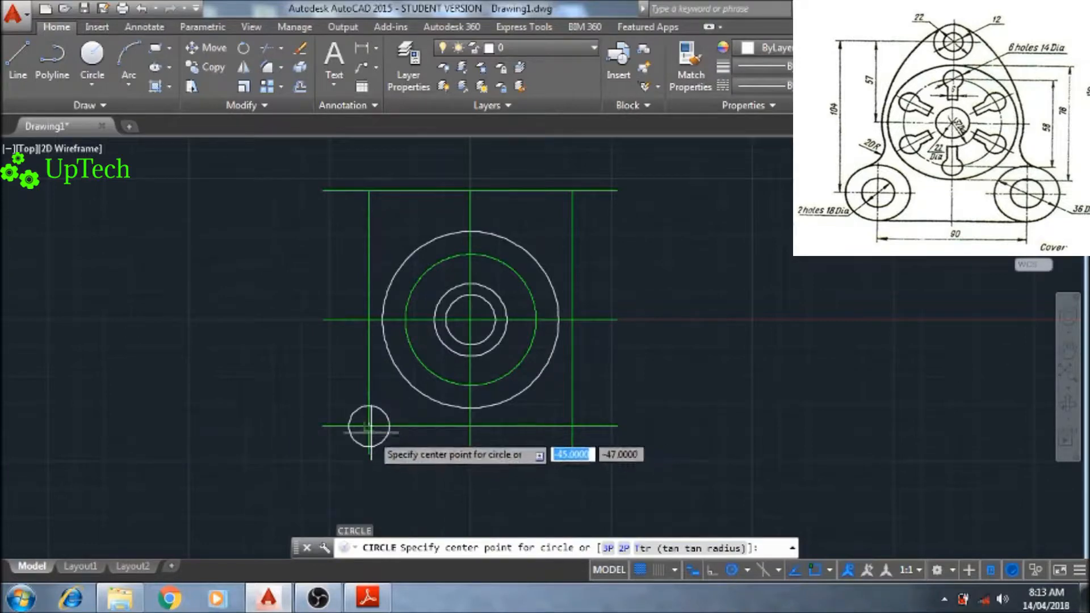
pyautogui.click(369, 425)
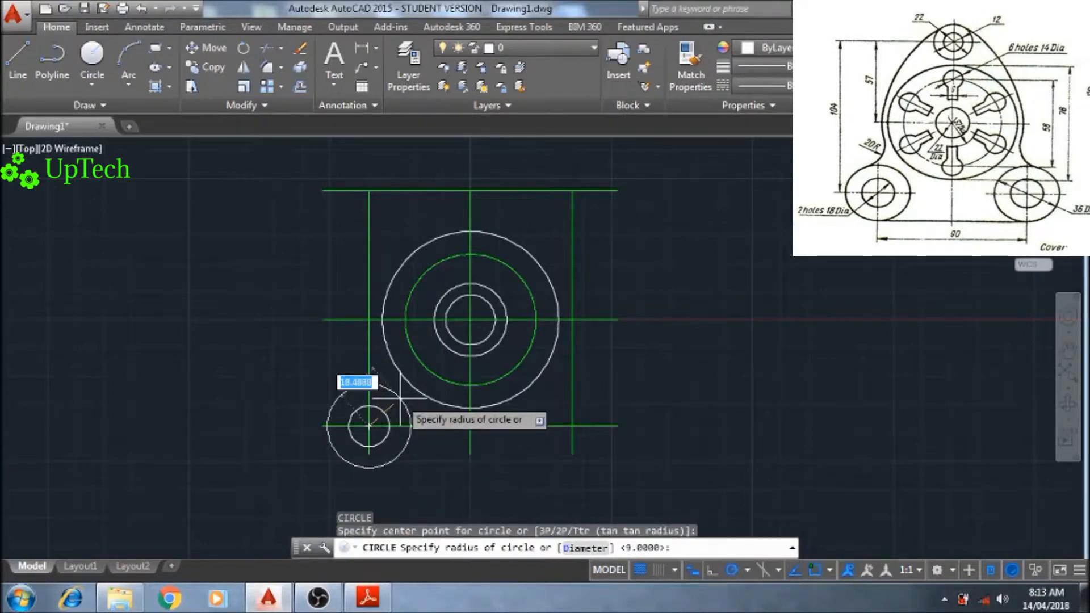
pyautogui.write('18')
pyautogui.press('Return')
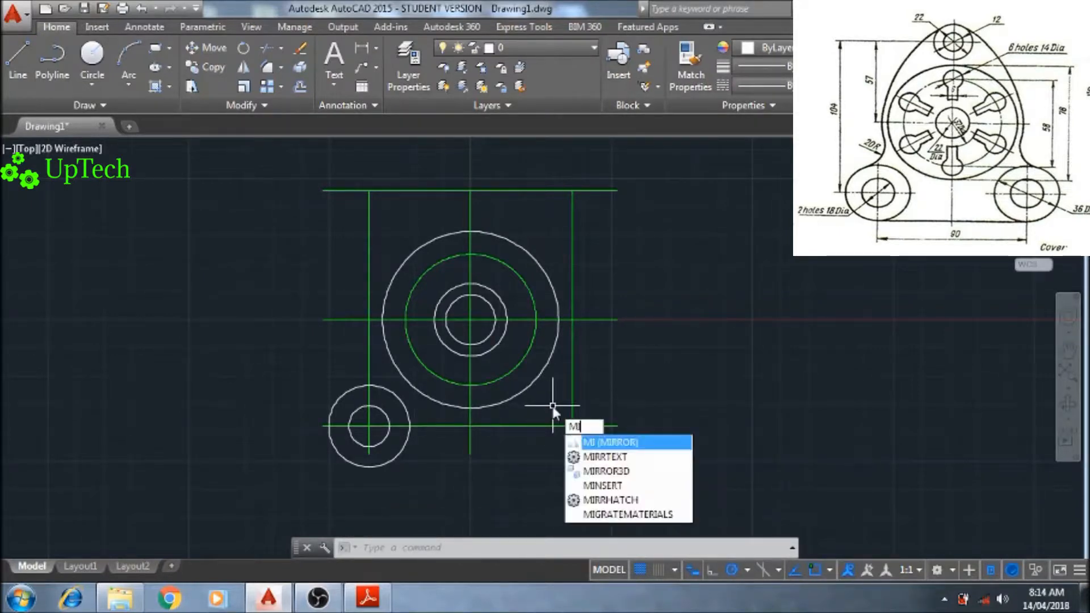
# Mirror the two lower-left concentric circles about the vertical centre line, keeping the source objects.
pyautogui.press('Return')
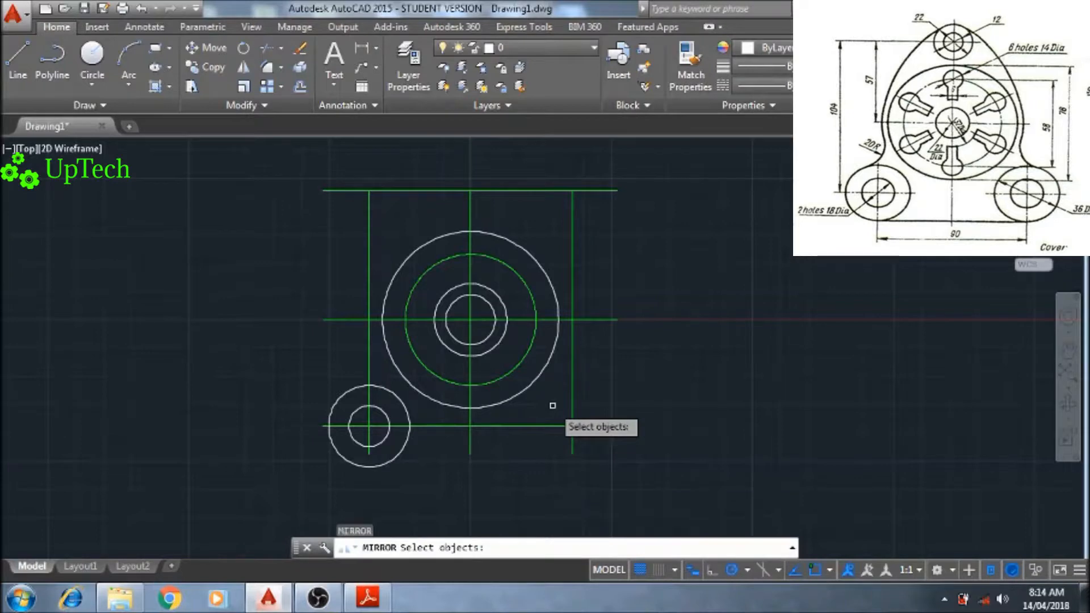
pyautogui.click(396, 399)
pyautogui.click(387, 415)
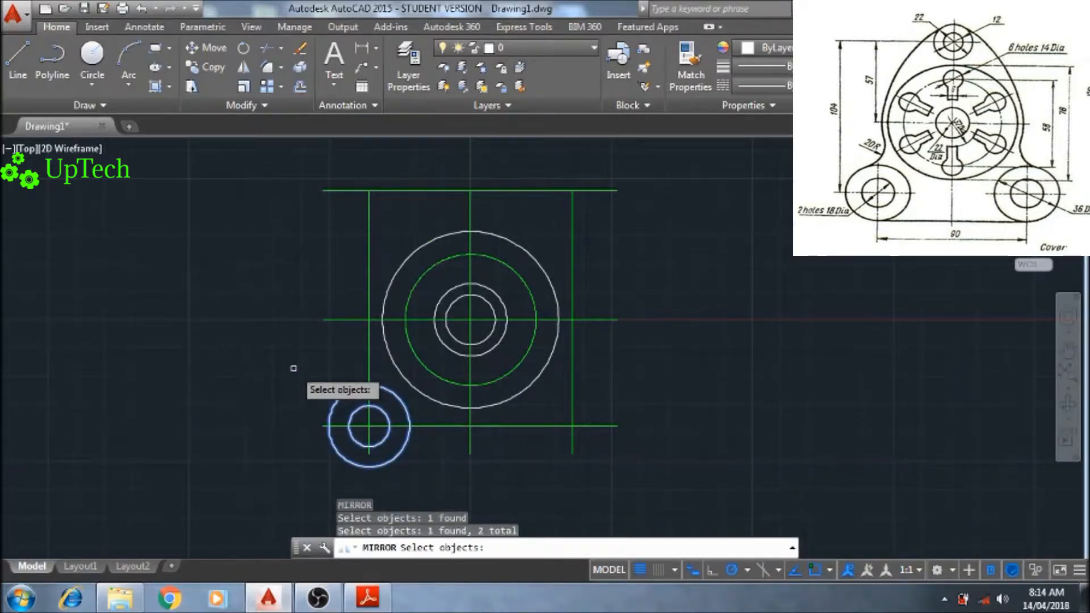
pyautogui.press('Return')
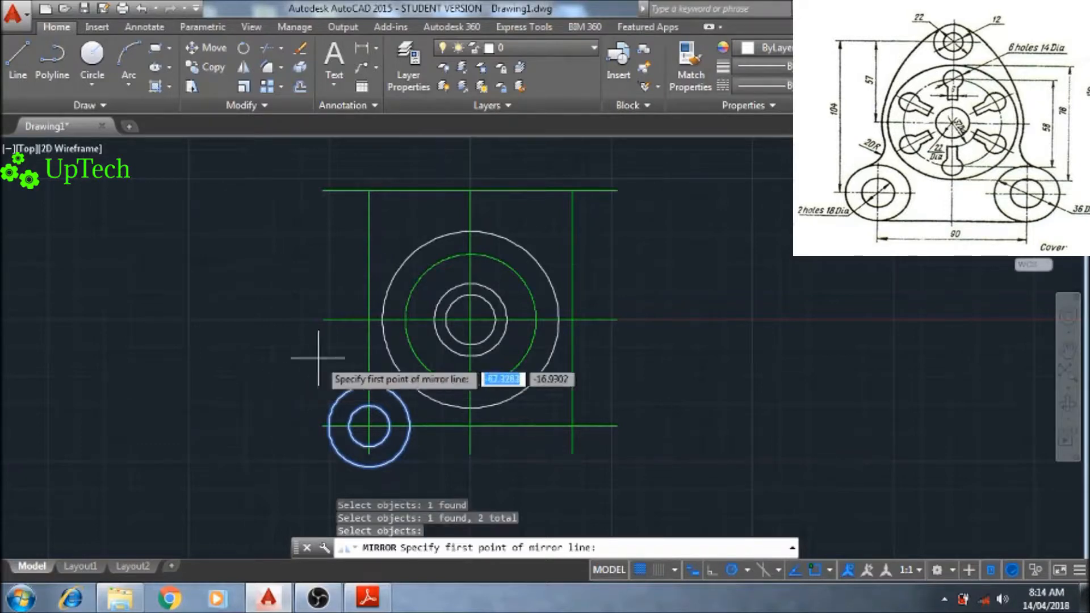
pyautogui.click(470, 232)
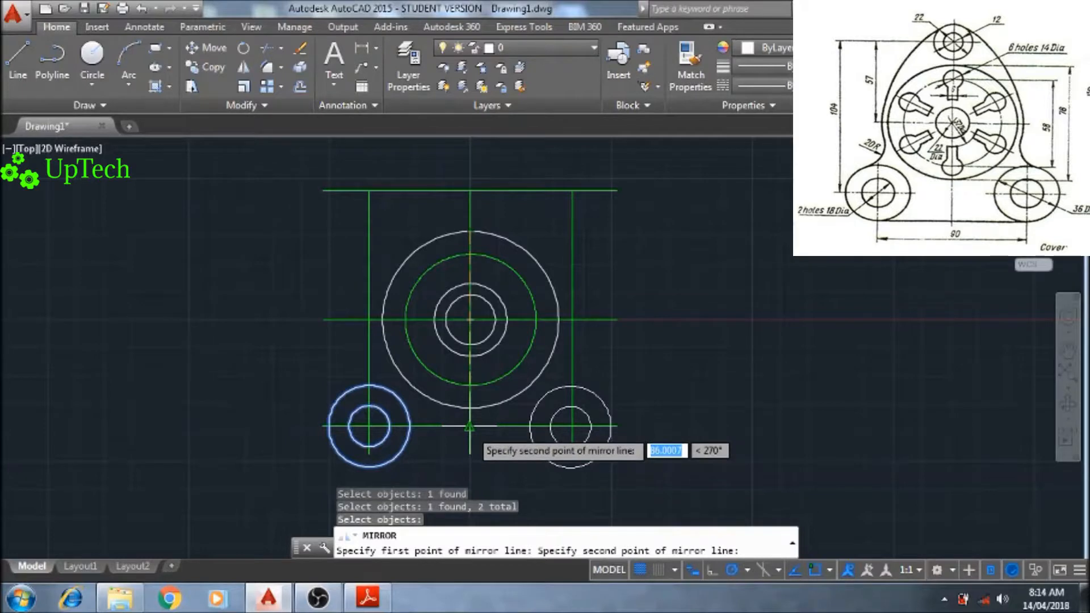
pyautogui.click(469, 426)
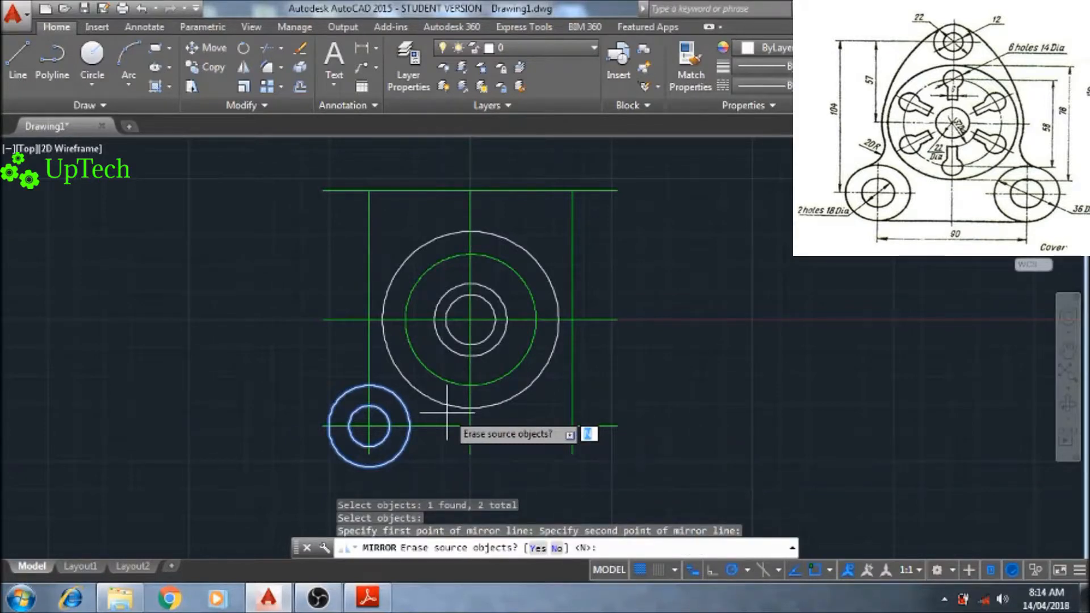
pyautogui.press('Return')
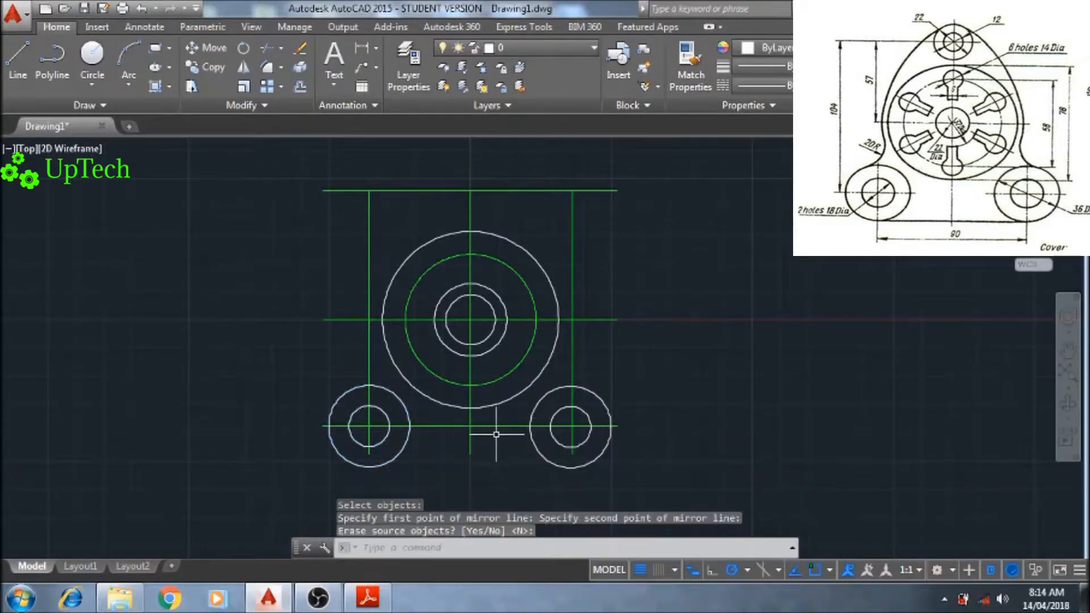
# Draw a radius 6 circle where the vertical centre line meets the top horizontal line.
pyautogui.scroll(3, 503, 430)
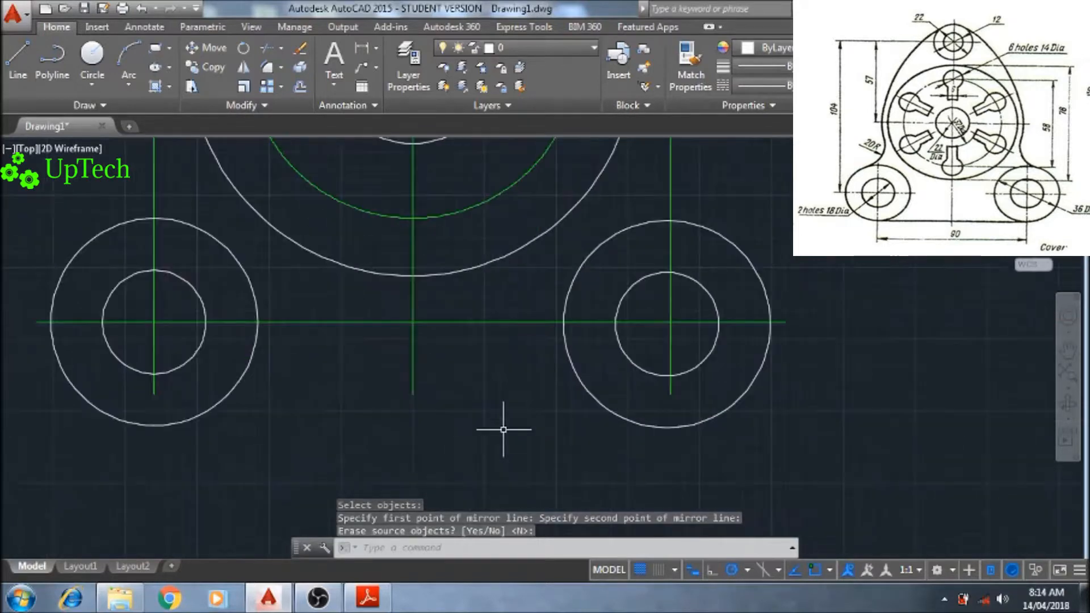
pyautogui.scroll(-2, 503, 430)
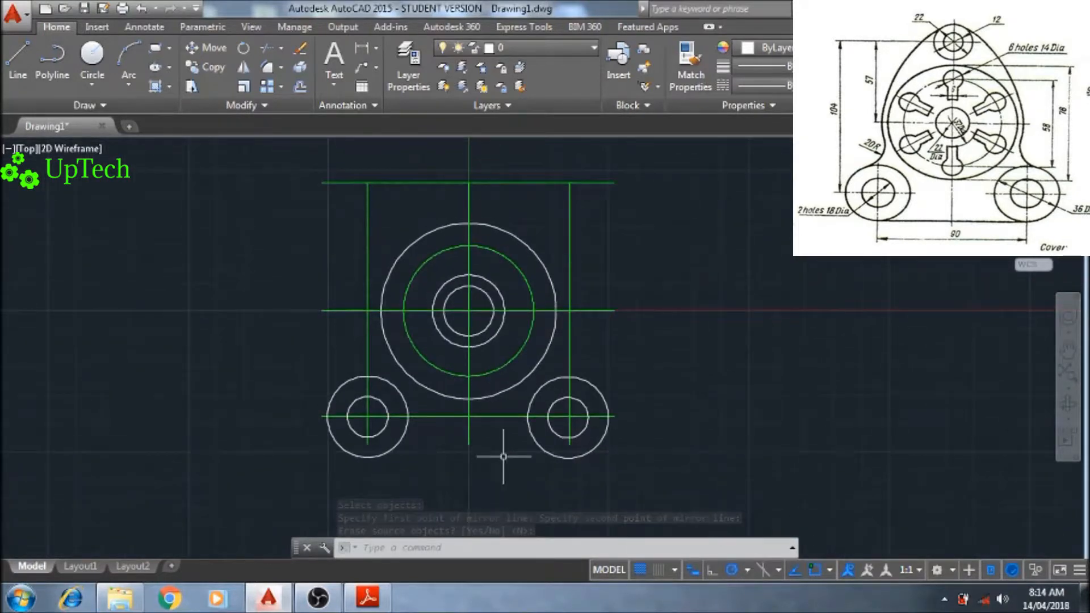
pyautogui.moveTo(501, 451); pyautogui.dragTo(500, 461, button='middle')
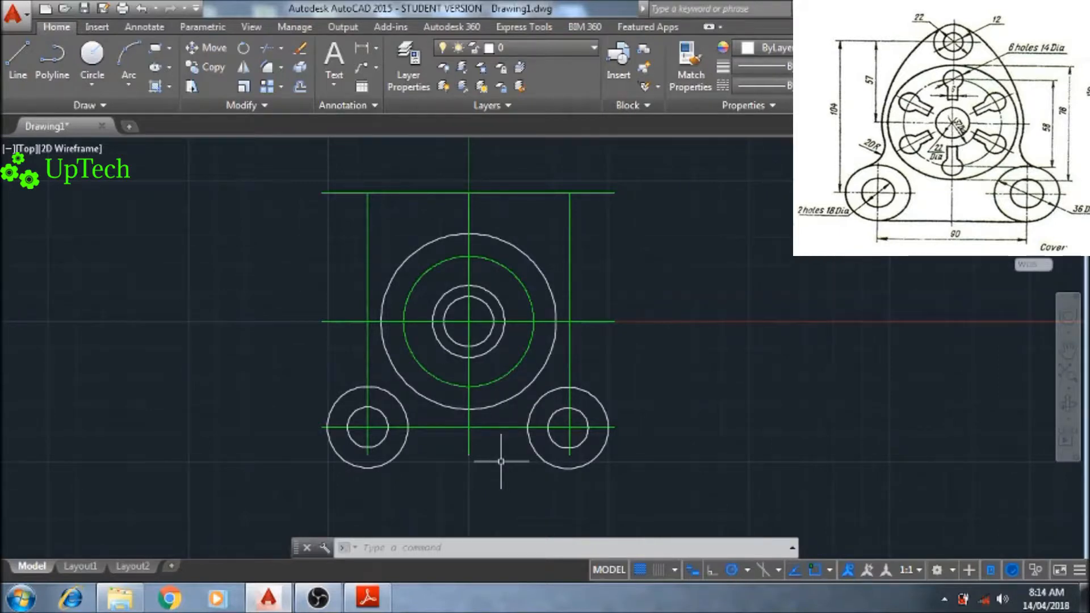
pyautogui.write('c')
pyautogui.press('Return')
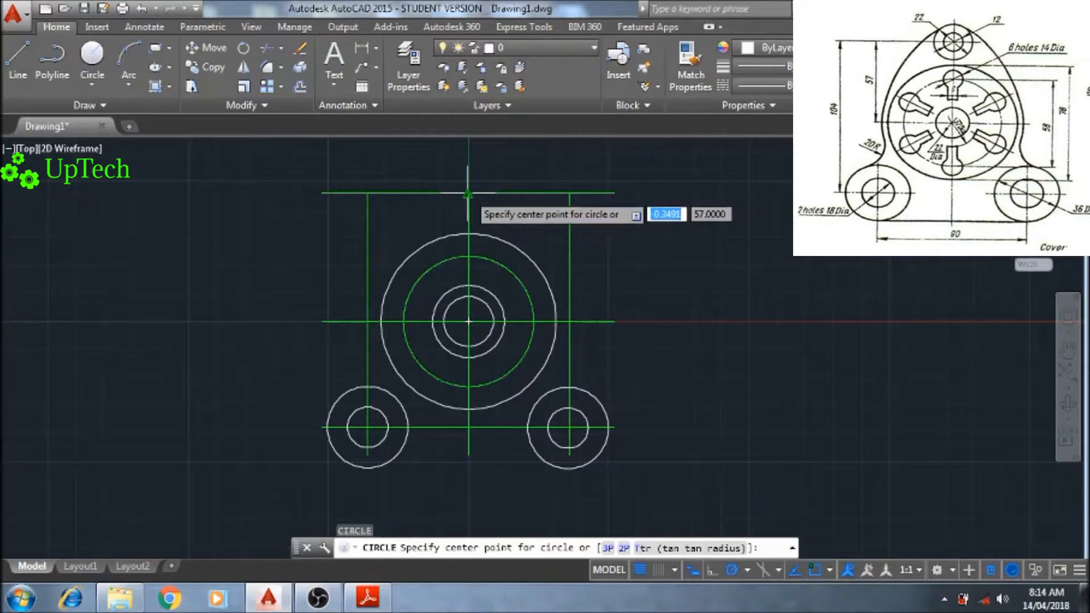
pyautogui.scroll(6, 468, 193)
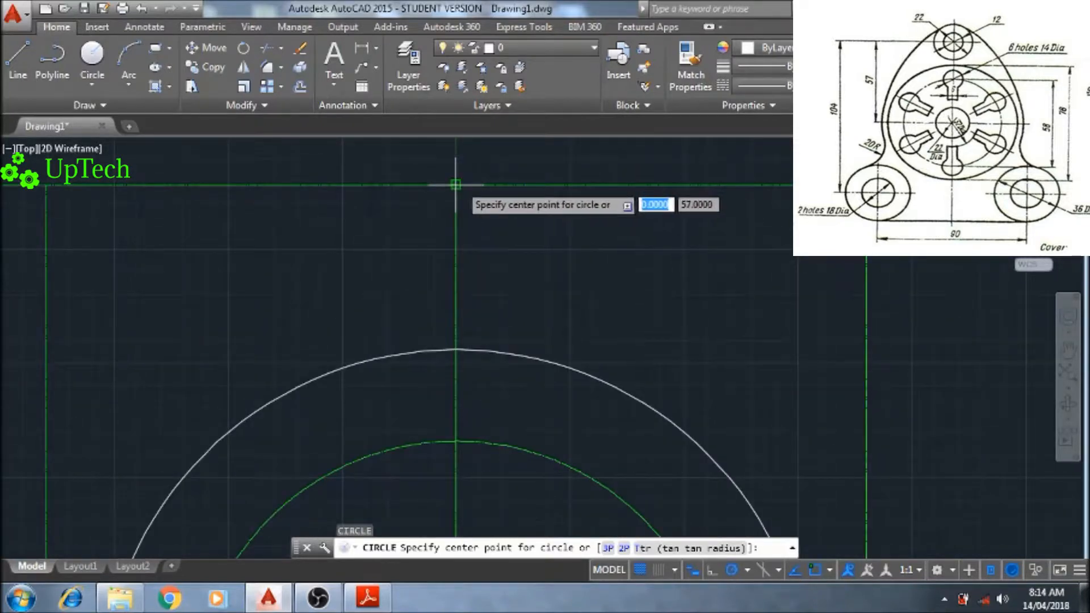
pyautogui.click(455, 185)
pyautogui.scroll(2, 496, 242)
pyautogui.scroll(-5, 489, 216)
pyautogui.moveTo(499, 244); pyautogui.dragTo(495, 227, button='middle')
pyautogui.write('6')
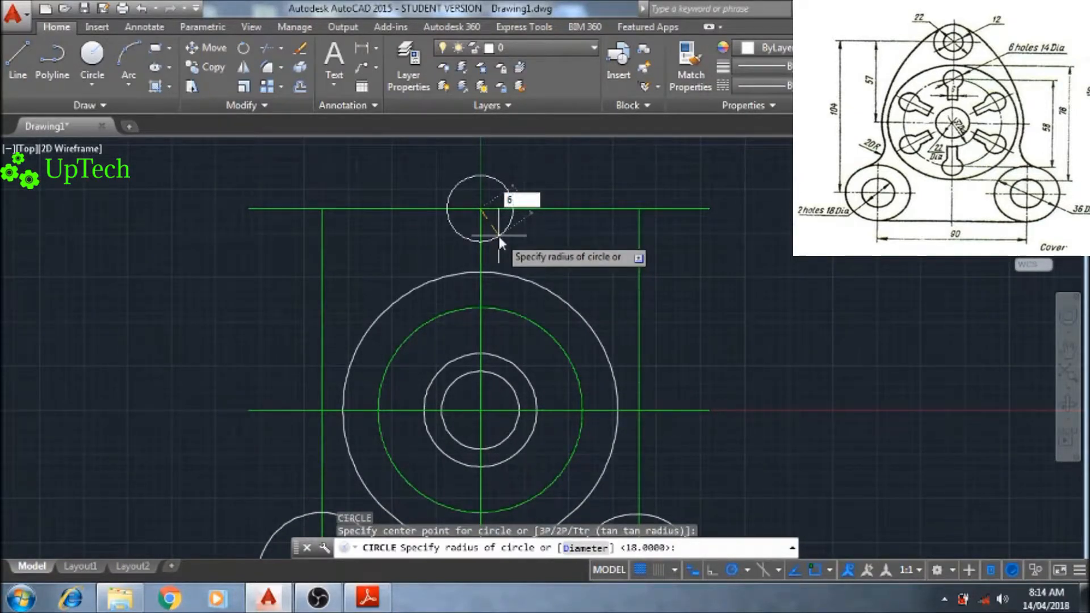
pyautogui.press('Return')
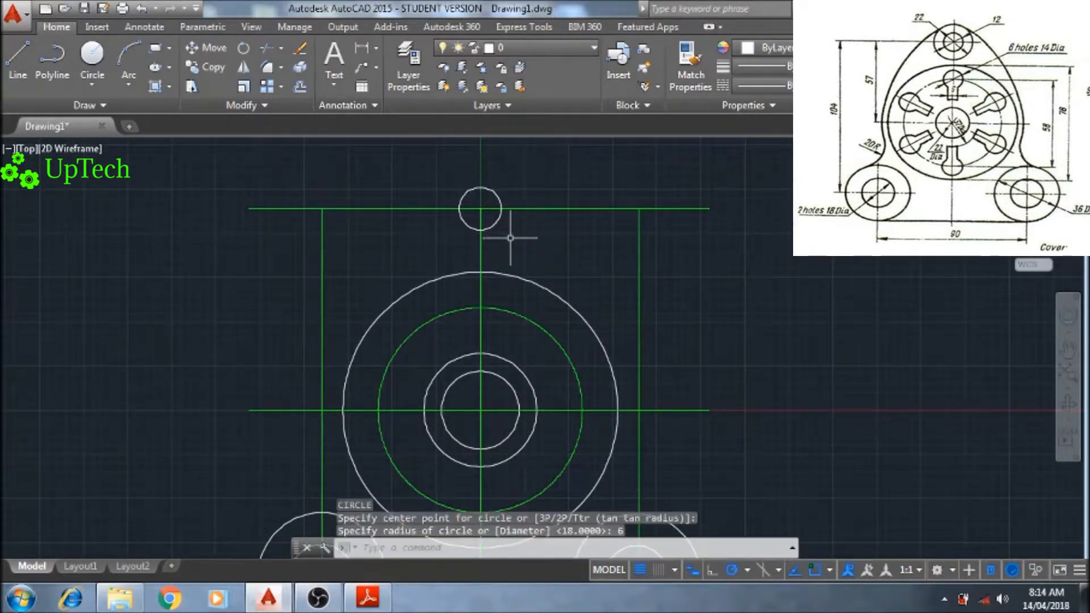
# Draw a radius 11 circle concentric with the small circle on the top horizontal line.
pyautogui.write('c')
pyautogui.press('Return')
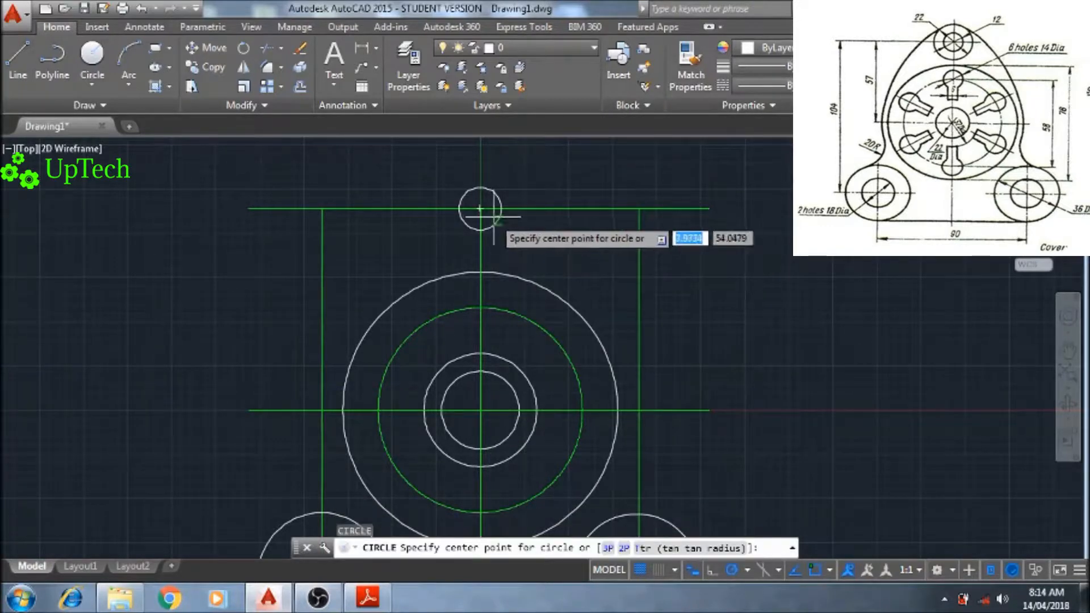
pyautogui.scroll(5, 480, 209)
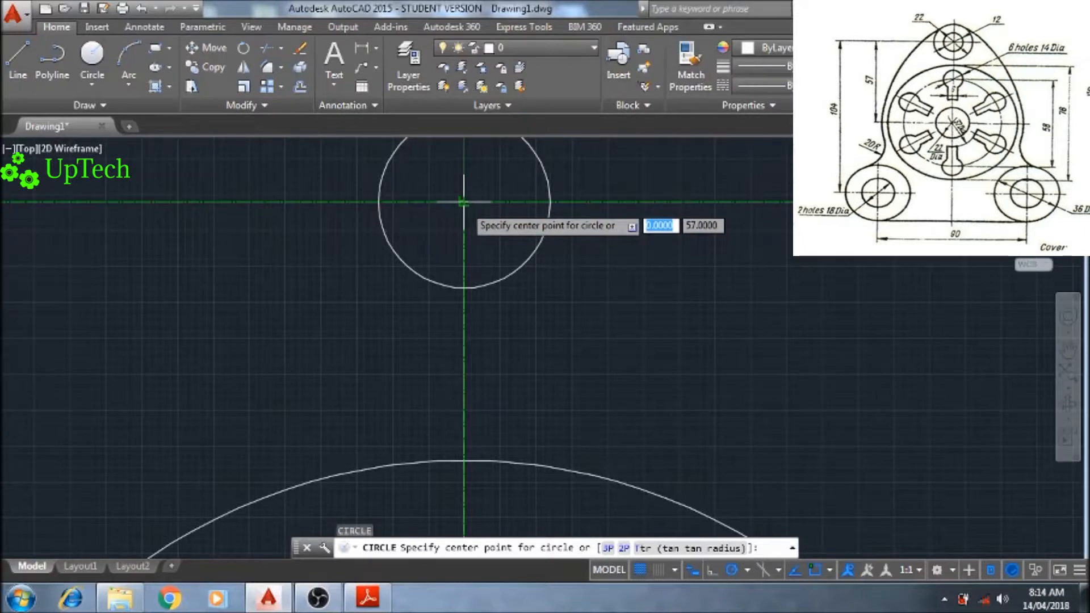
pyautogui.click(463, 202)
pyautogui.scroll(-3, 525, 227)
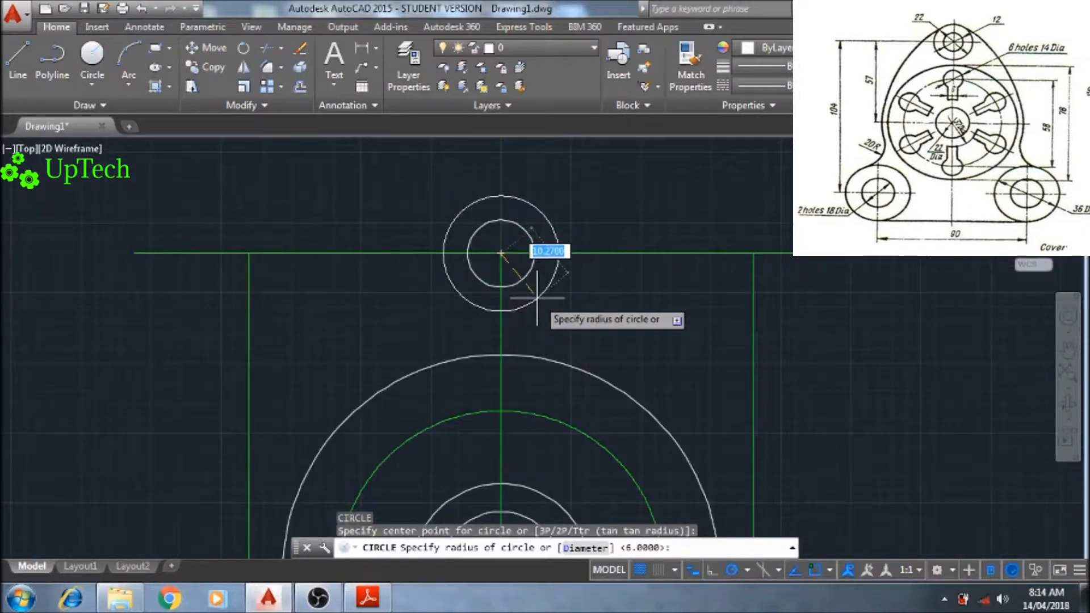
pyautogui.write('11')
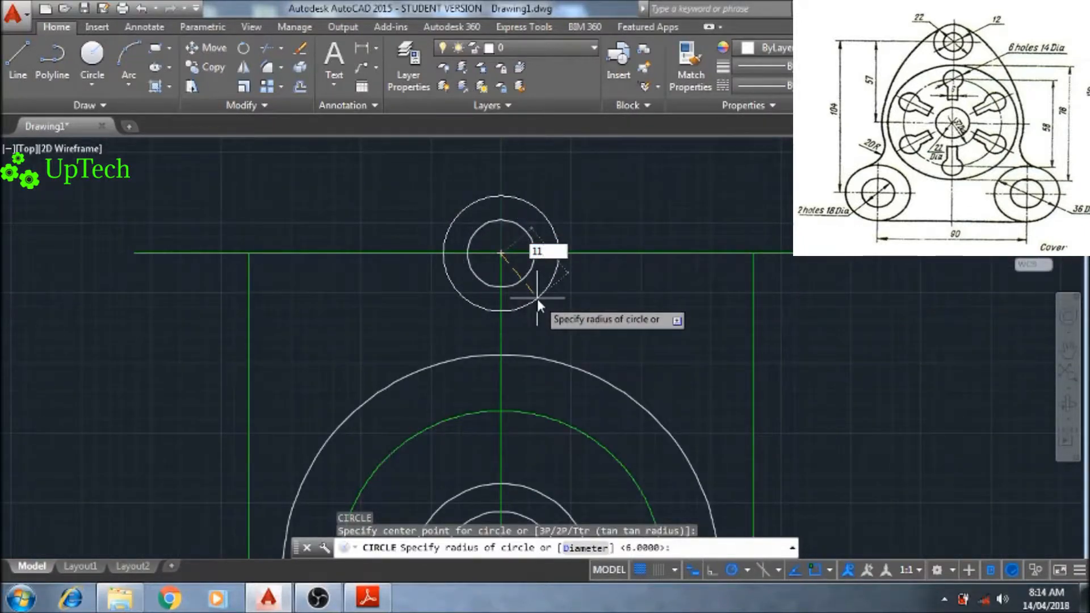
pyautogui.press('Return')
# Draw a radius 45 circle centred on the central concentric circles.
pyautogui.scroll(4, 578, 339)
pyautogui.scroll(-8, 572, 342)
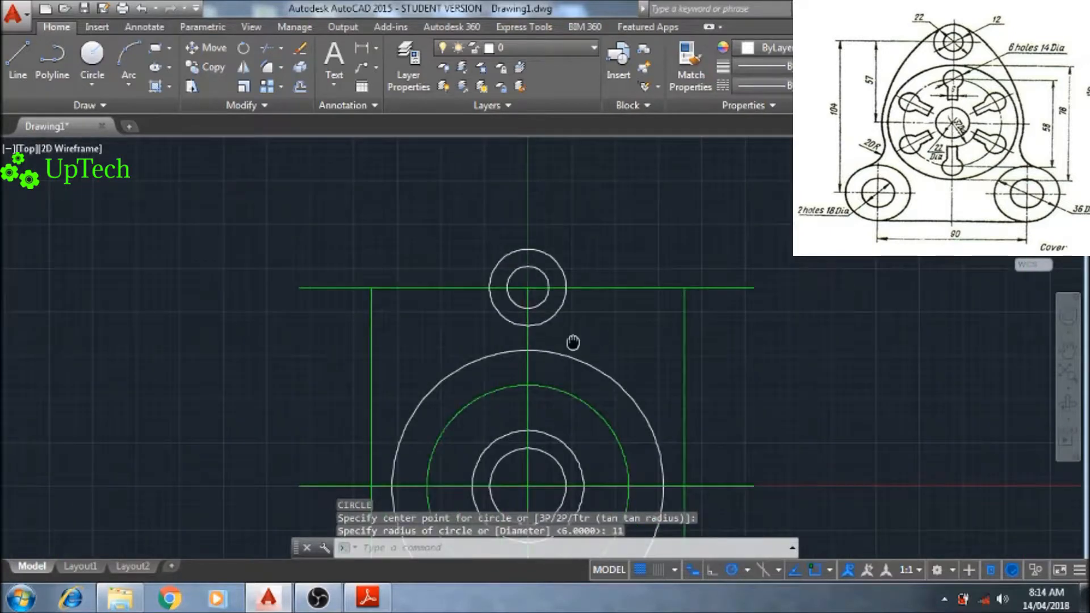
pyautogui.scroll(3, 525, 255)
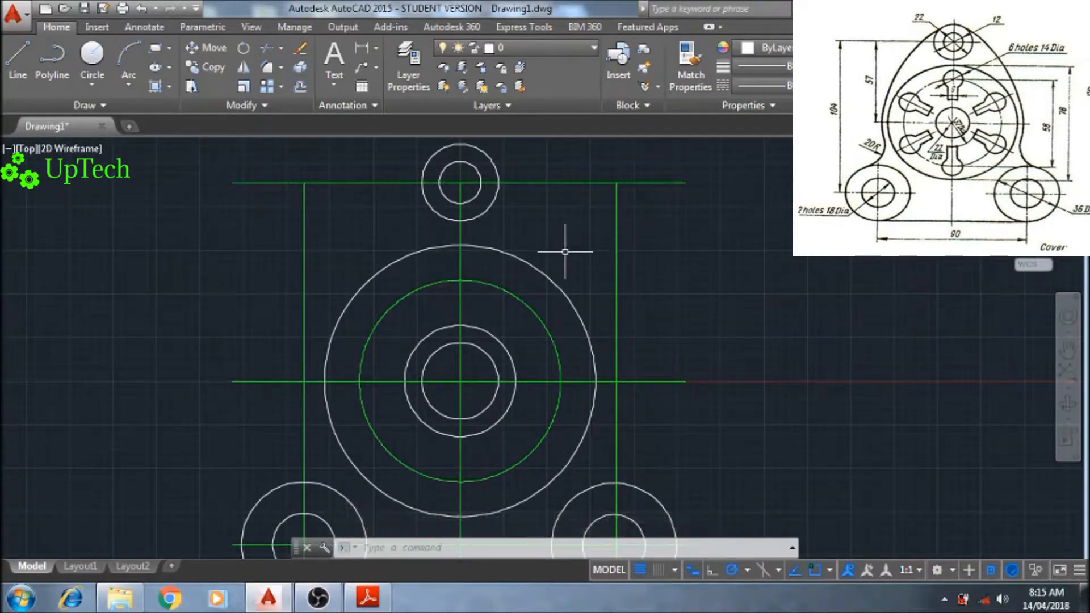
pyautogui.write('c')
pyautogui.press('Return')
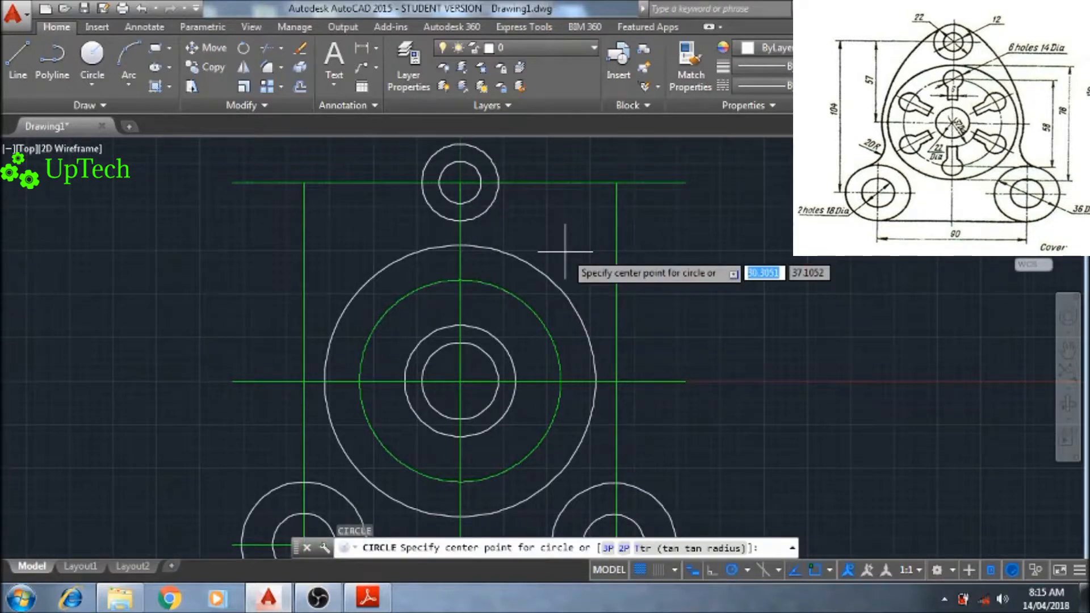
pyautogui.scroll(3, 457, 386)
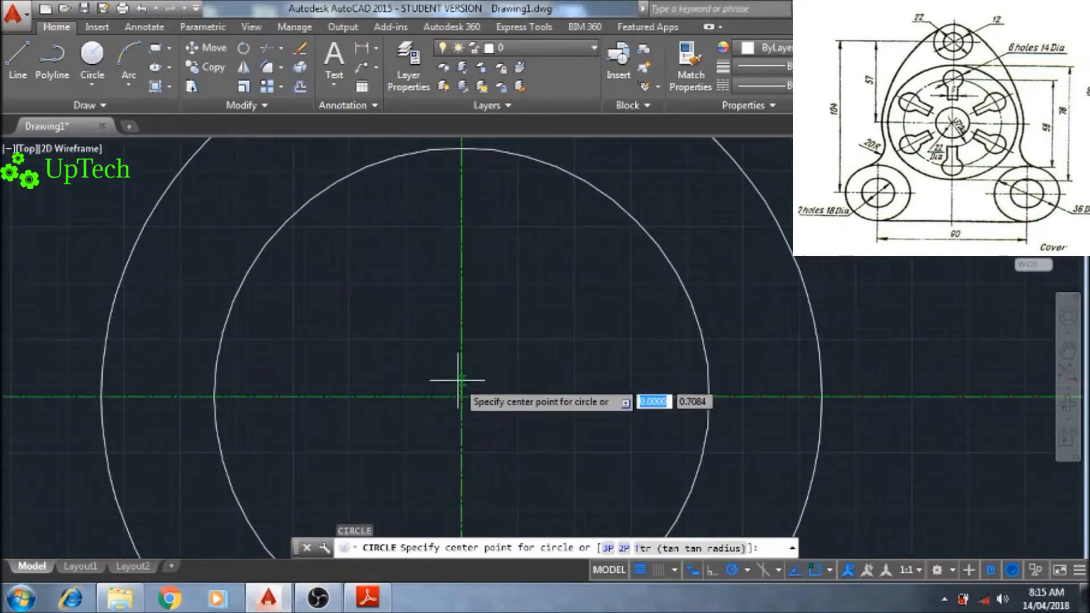
pyautogui.click(462, 396)
pyautogui.scroll(-6, 557, 409)
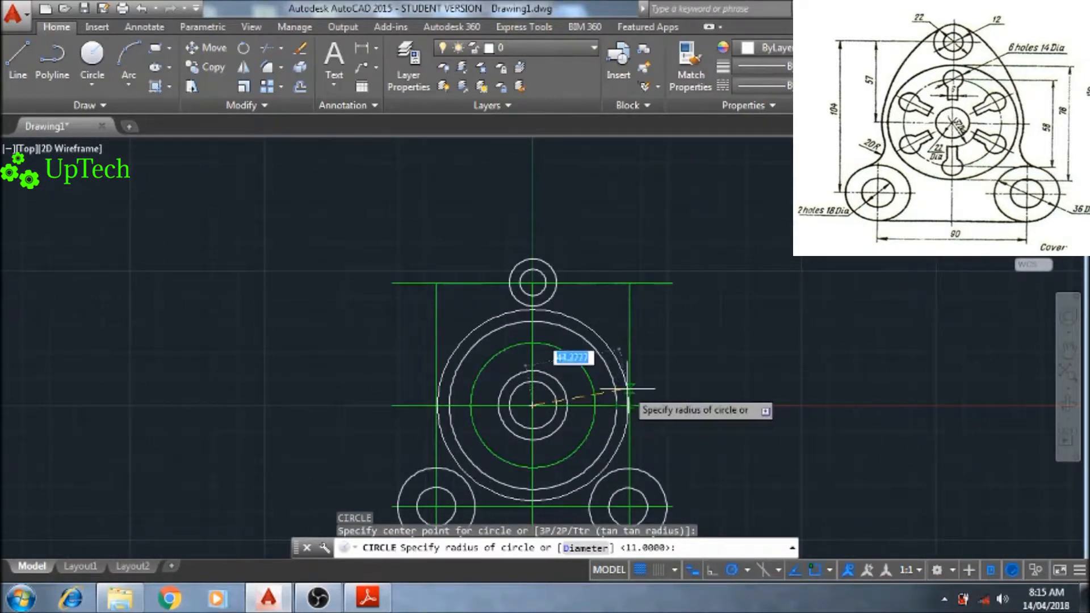
pyautogui.write('45')
pyautogui.press('Return')
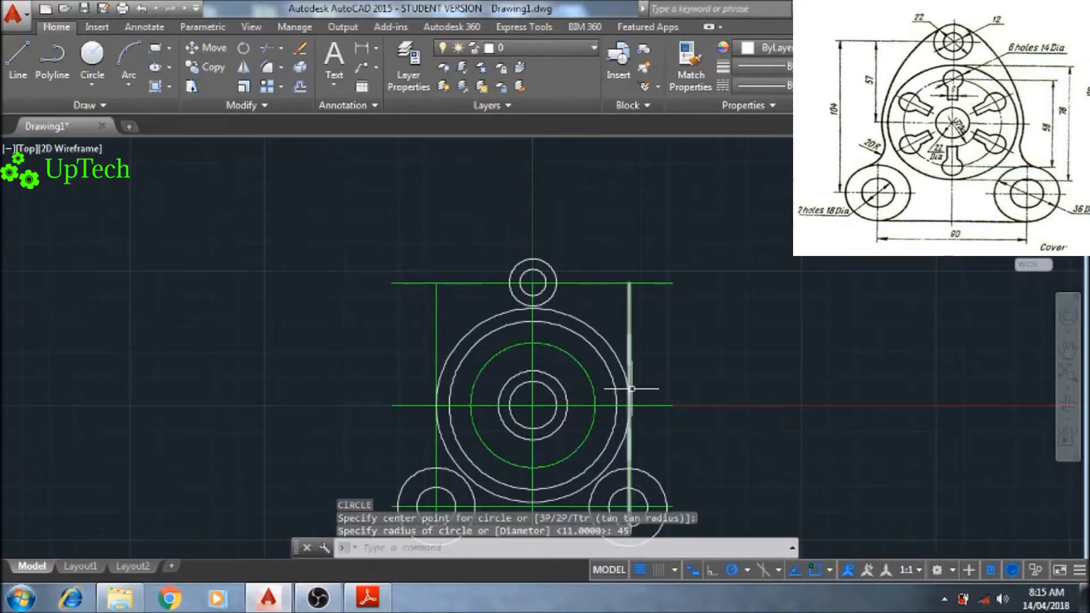
# Fillet the lower-right outer circle to the radius 45 circle with a 20 radius on their outer side.
pyautogui.scroll(4, 630, 390)
pyautogui.scroll(-5, 655, 392)
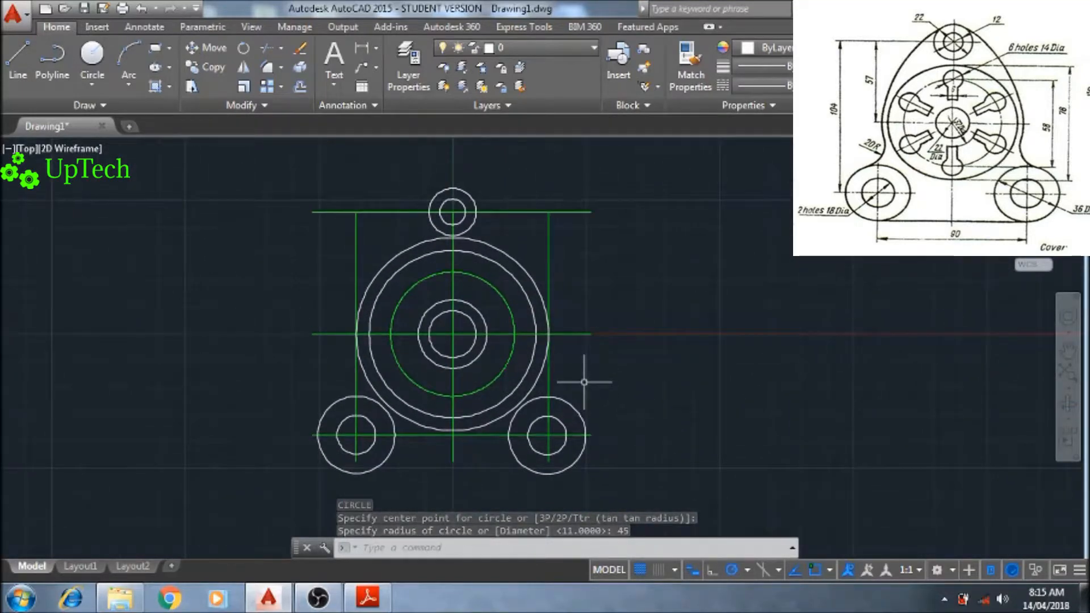
pyautogui.write('f')
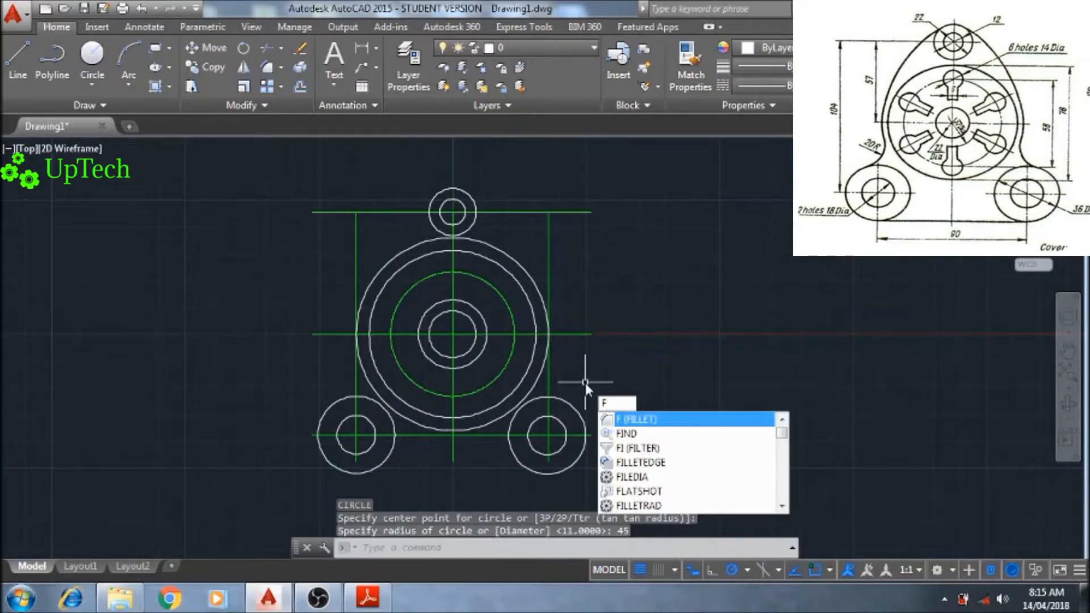
pyautogui.press('Return')
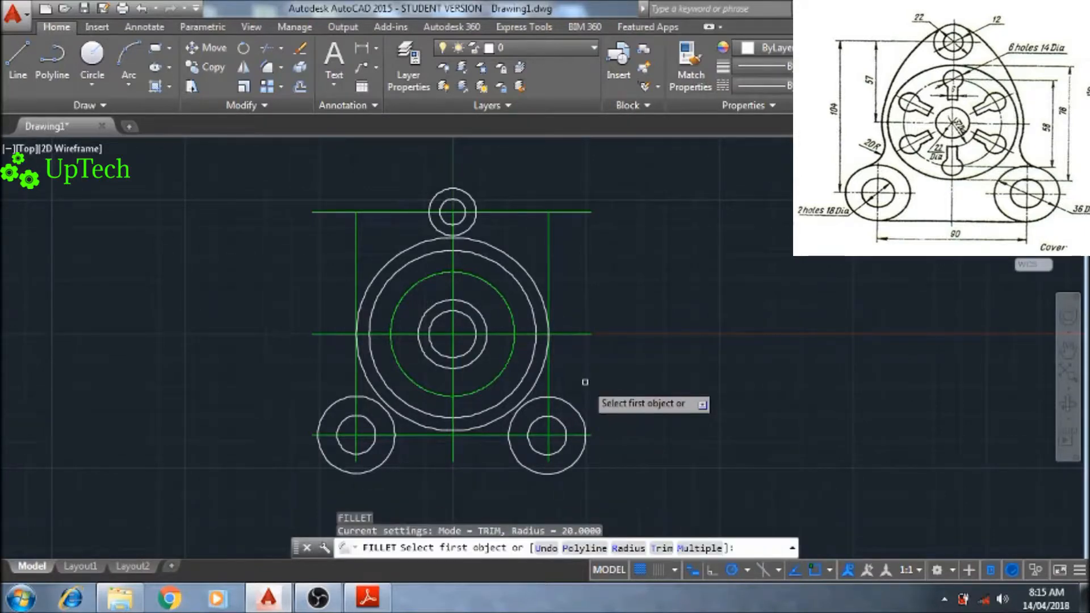
pyautogui.write('r')
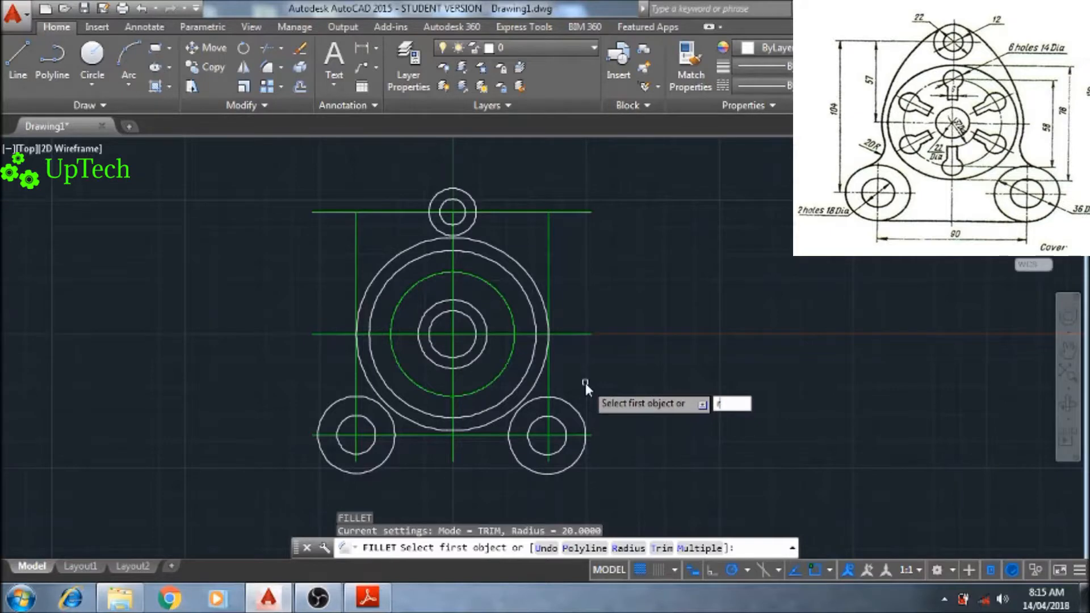
pyautogui.press('Return')
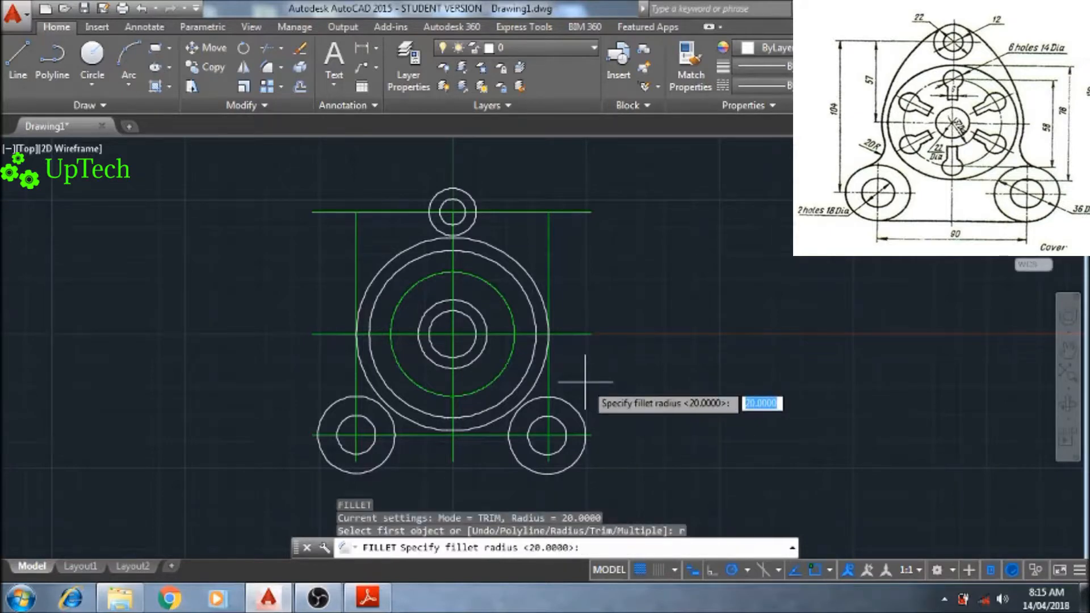
pyautogui.write('20')
pyautogui.press('Return')
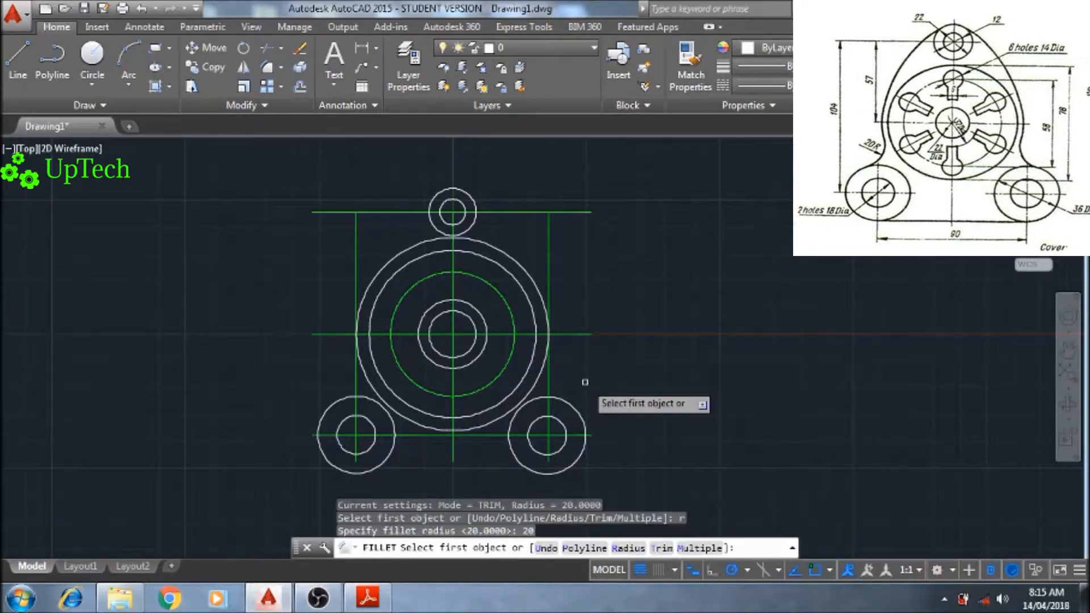
pyautogui.click(562, 400)
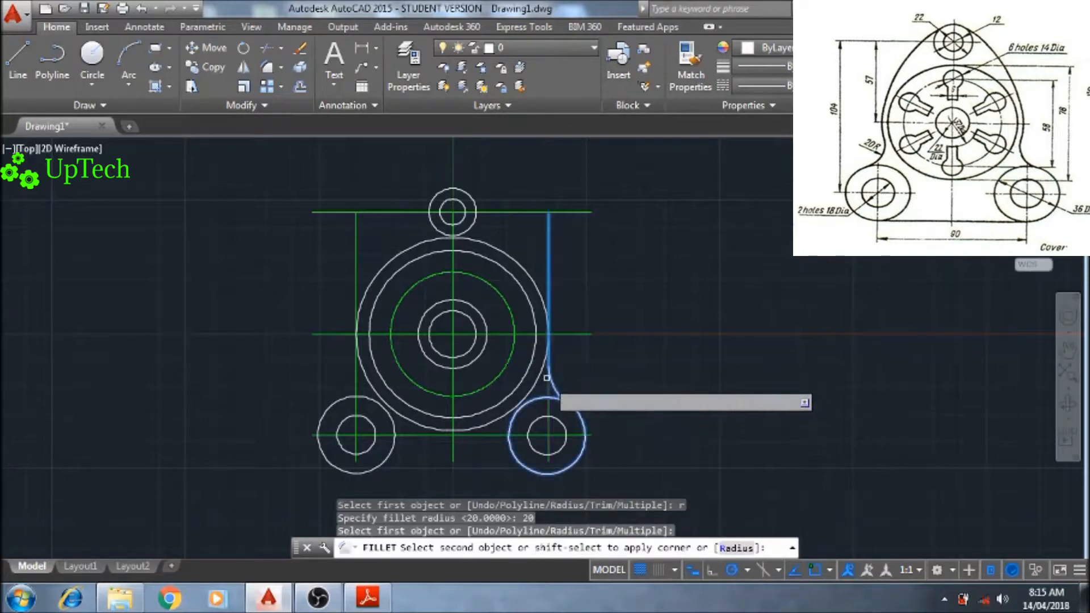
pyautogui.click(542, 373)
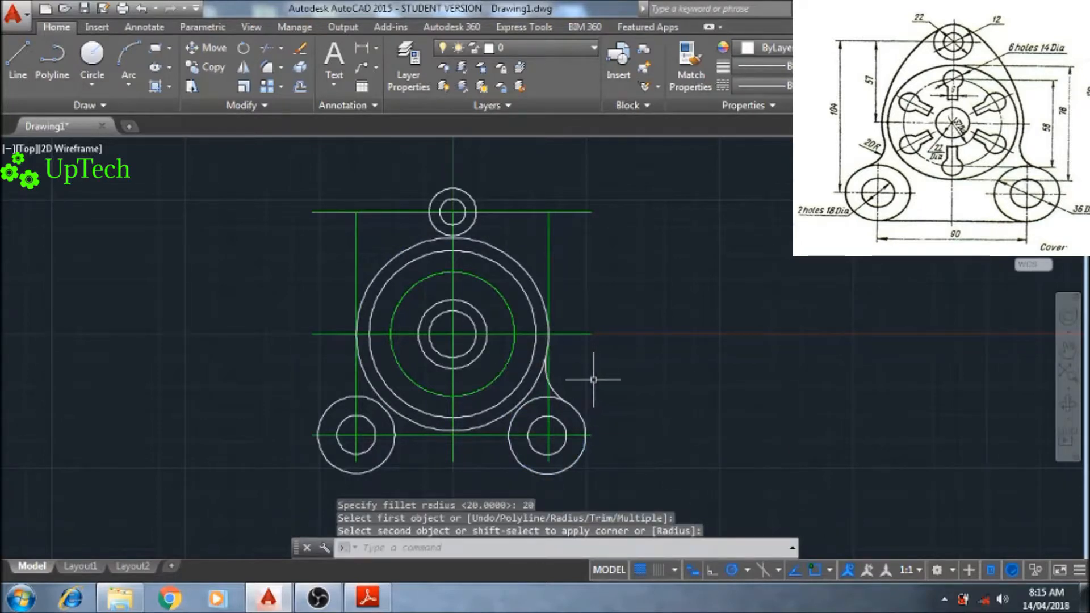
# Fillet the lower-left outer circle to the radius 45 circle on their outer side, using the same radius.
pyautogui.scroll(-2, 545, 373)
pyautogui.scroll(2, 575, 382)
pyautogui.scroll(1, 480, 330)
pyautogui.moveTo(480, 330)
pyautogui.mouseDown(button='middle')
pyautogui.moveTo(570, 414)
pyautogui.moveTo(638, 414)
pyautogui.mouseUp(button='middle')
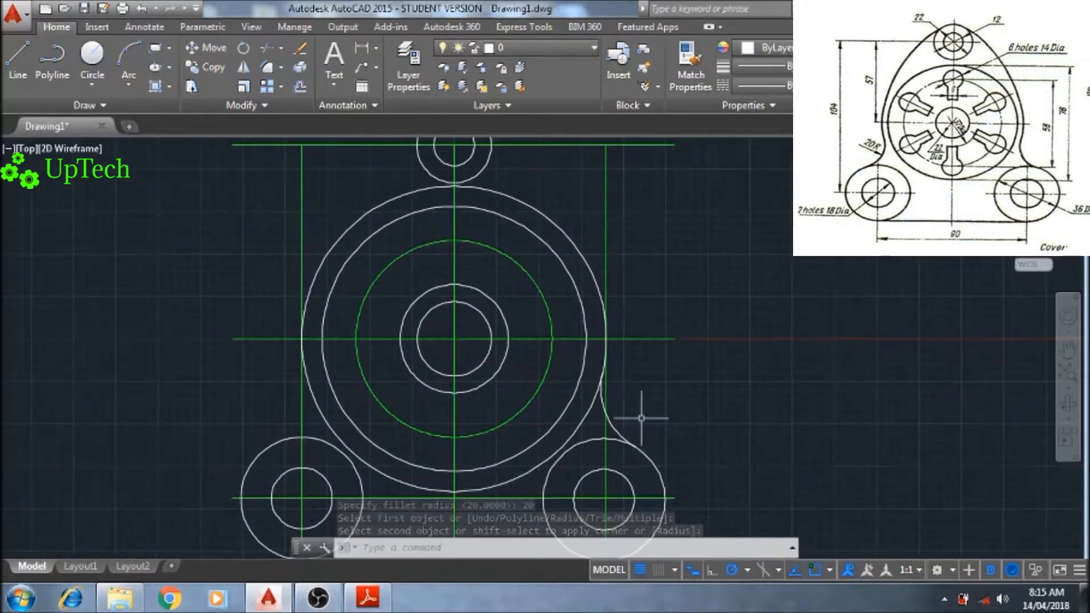
pyautogui.write('f')
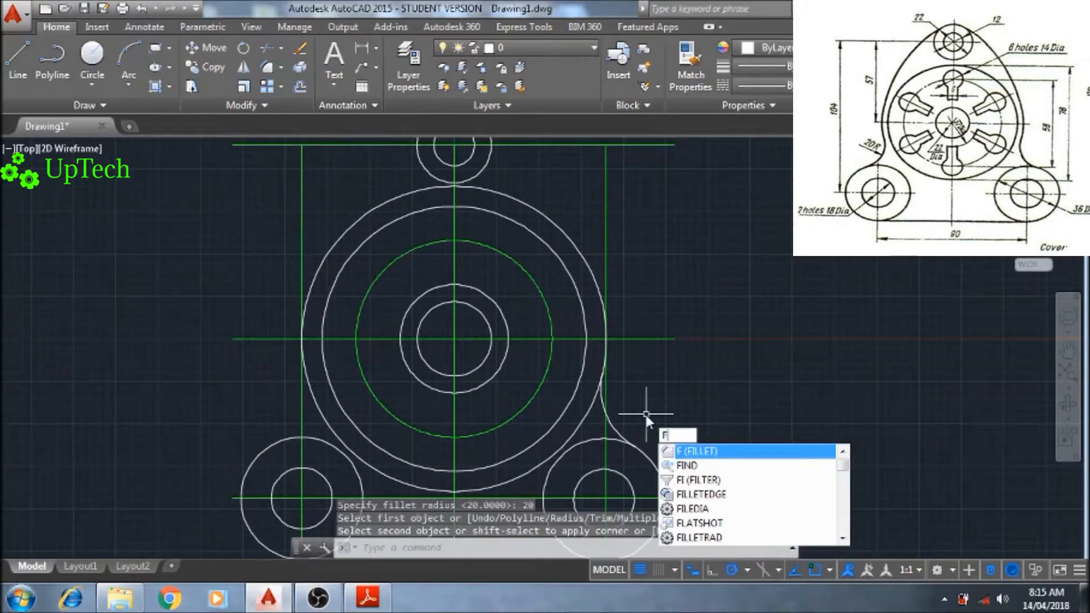
pyautogui.press('Return')
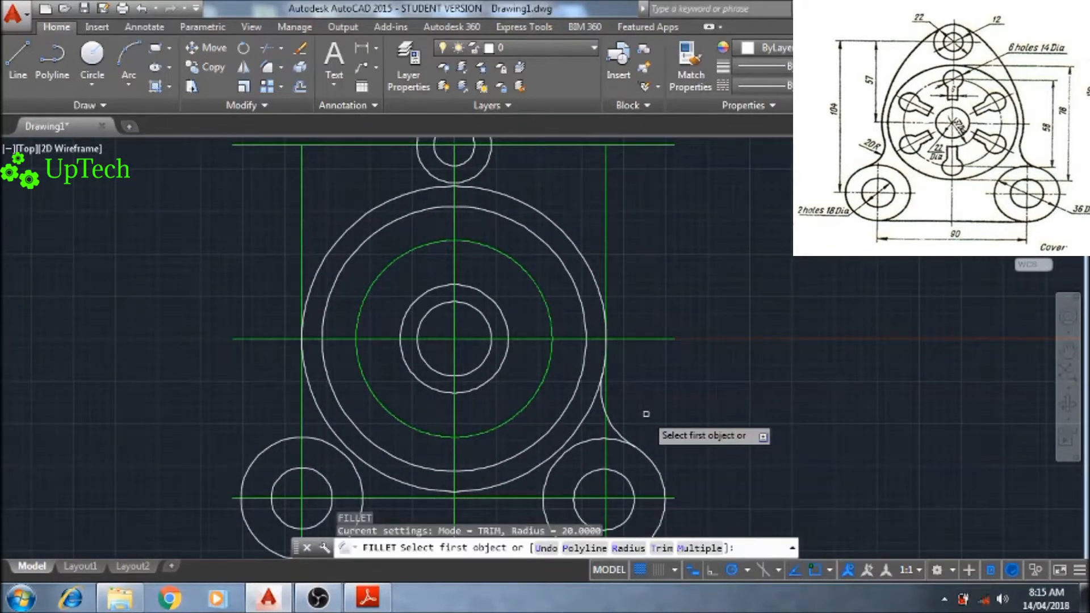
pyautogui.click(277, 439)
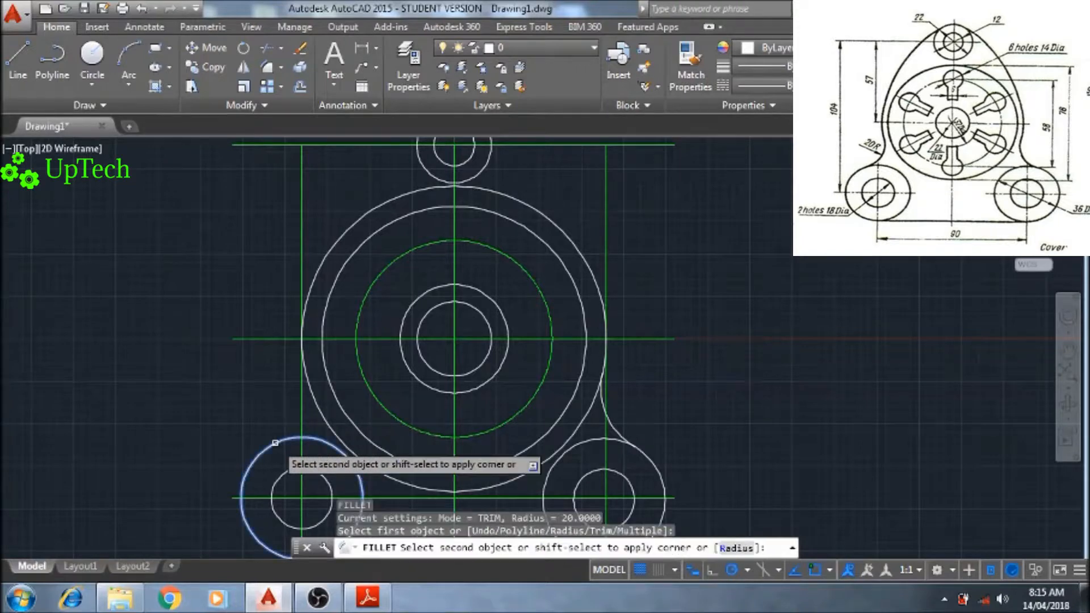
pyautogui.click(312, 396)
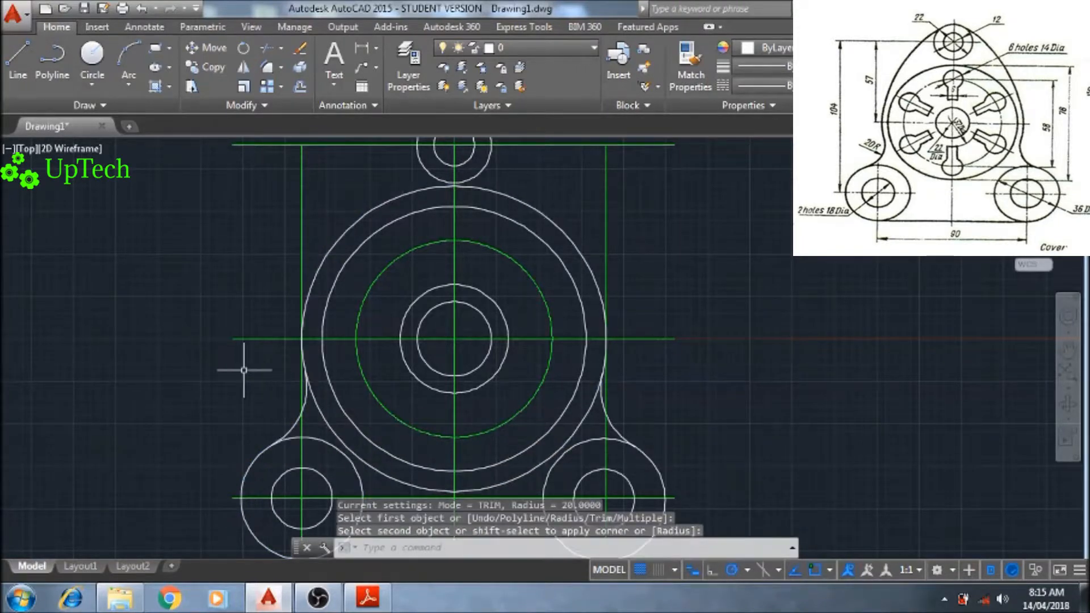
# Draw a tangent-tangent-radius circle of radius 100 touching the left sides of the top outer circle and the radius 45 circle.
pyautogui.scroll(-3, 250, 396)
pyautogui.moveTo(251, 395)
pyautogui.mouseDown(button='middle')
pyautogui.moveTo(252, 438)
pyautogui.moveTo(263, 409)
pyautogui.moveTo(291, 436)
pyautogui.mouseUp(button='middle')
pyautogui.scroll(5, 259, 436)
pyautogui.moveTo(278, 373); pyautogui.dragTo(262, 374, button='middle')
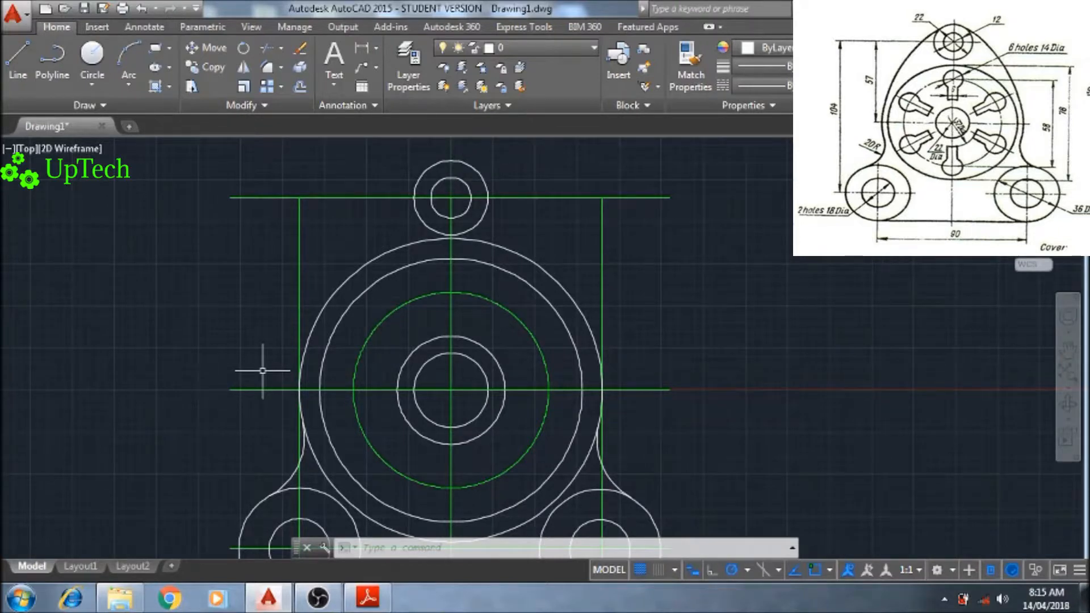
pyautogui.write('c')
pyautogui.press('Return')
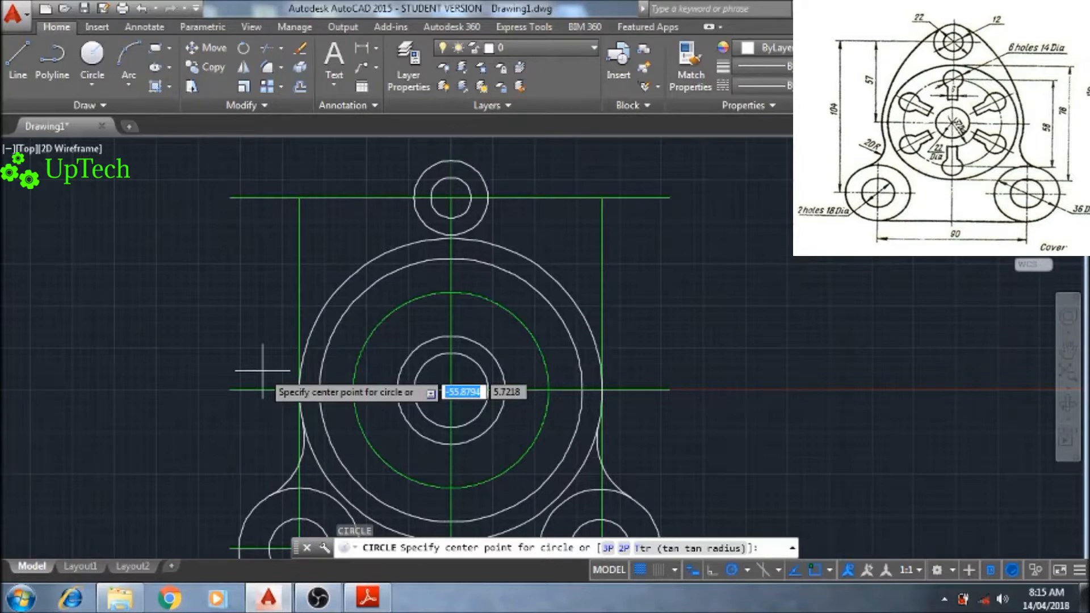
pyautogui.write('t')
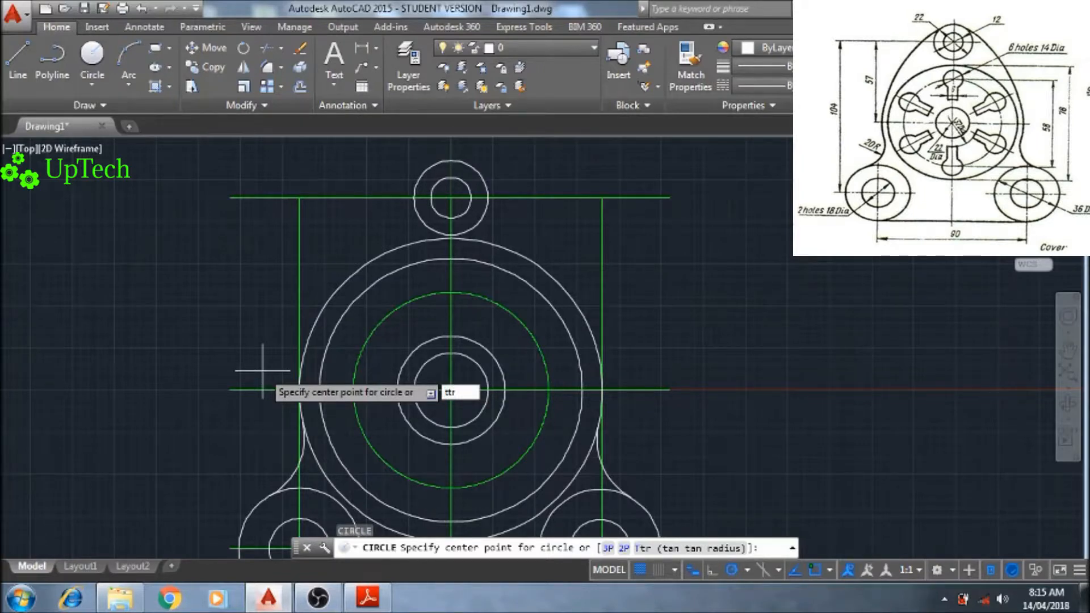
pyautogui.write('tr')
pyautogui.press('Return')
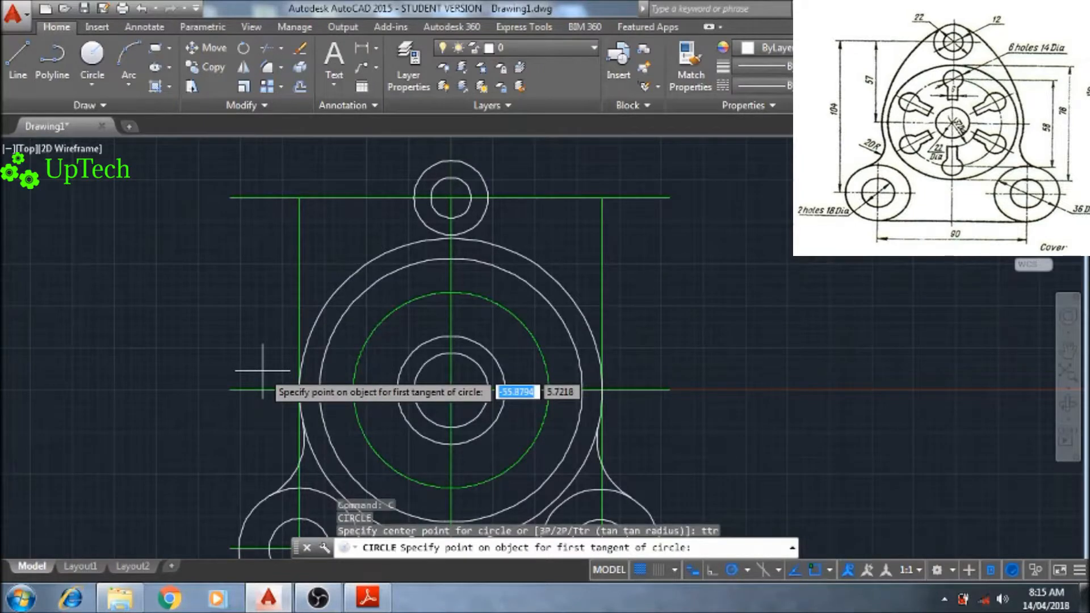
pyautogui.click(422, 177)
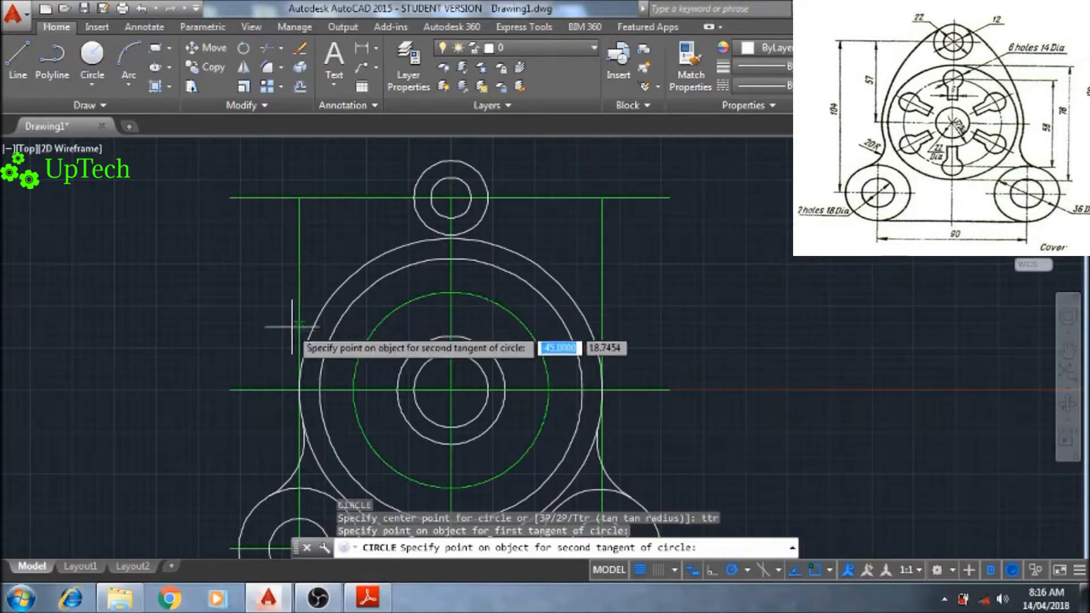
pyautogui.click(308, 340)
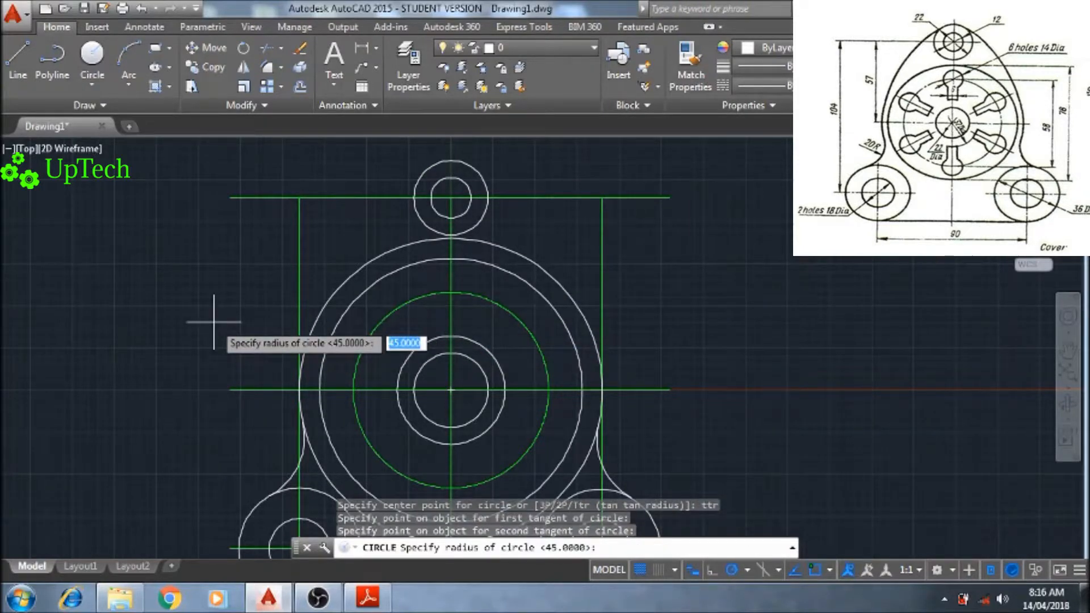
pyautogui.write('100')
pyautogui.press('Return')
# Trim the radius 100 circle to leave only the left arc between the top outer circle and the radius 45 circle.
pyautogui.scroll(-3, 253, 342)
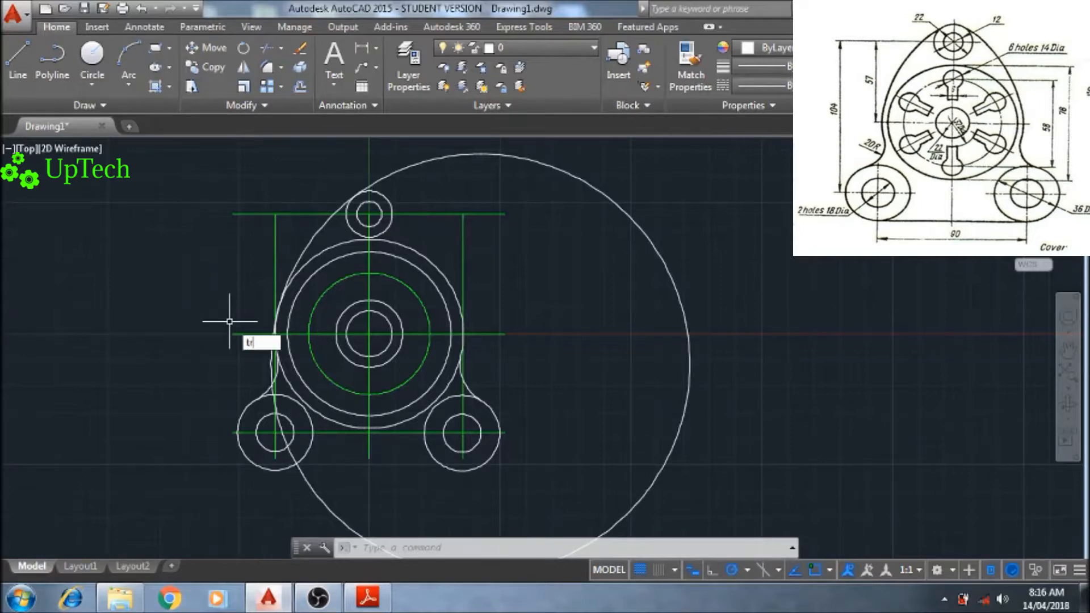
pyautogui.press('Return')
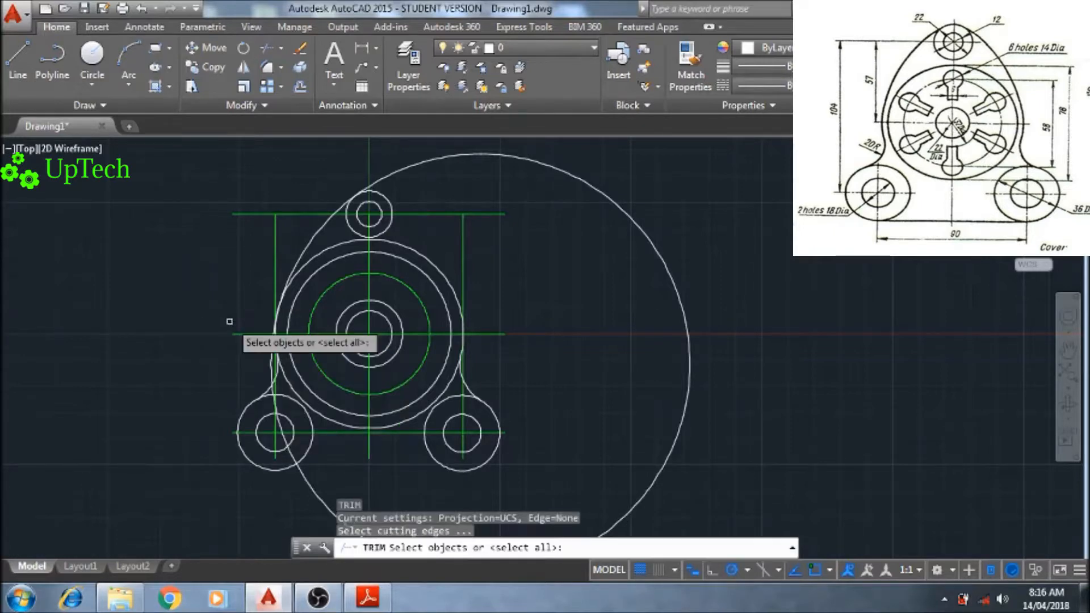
pyautogui.click(288, 373)
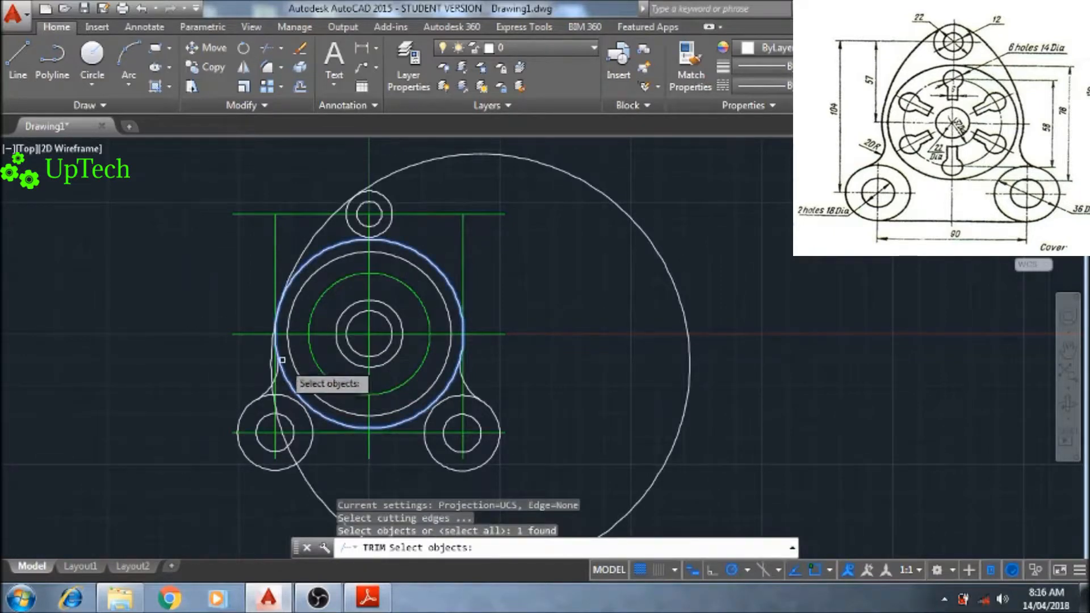
pyautogui.click(314, 237)
pyautogui.click(352, 230)
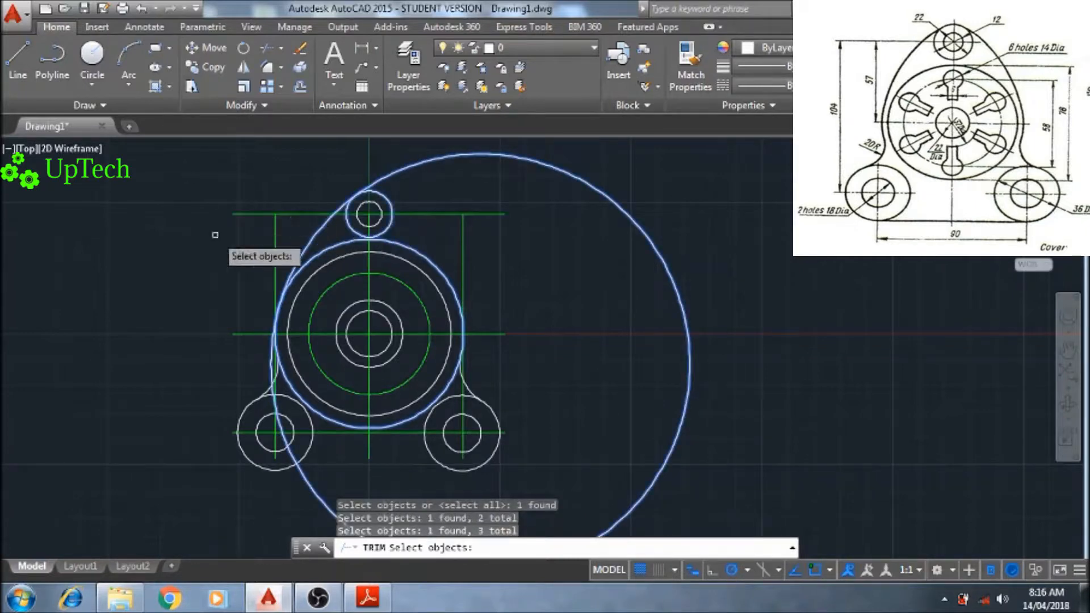
pyautogui.press('Return')
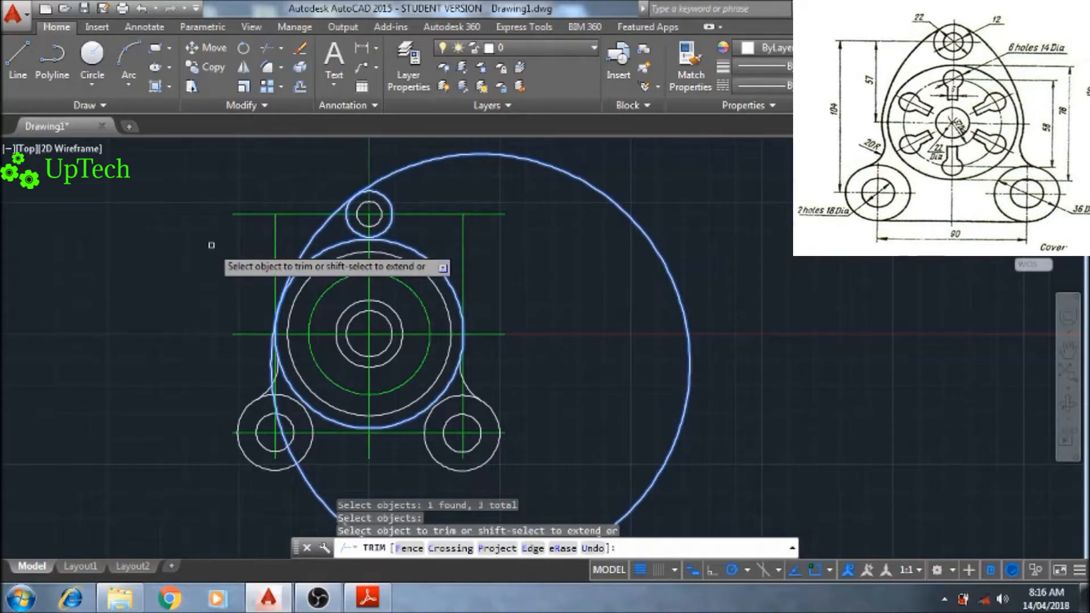
pyautogui.click(434, 161)
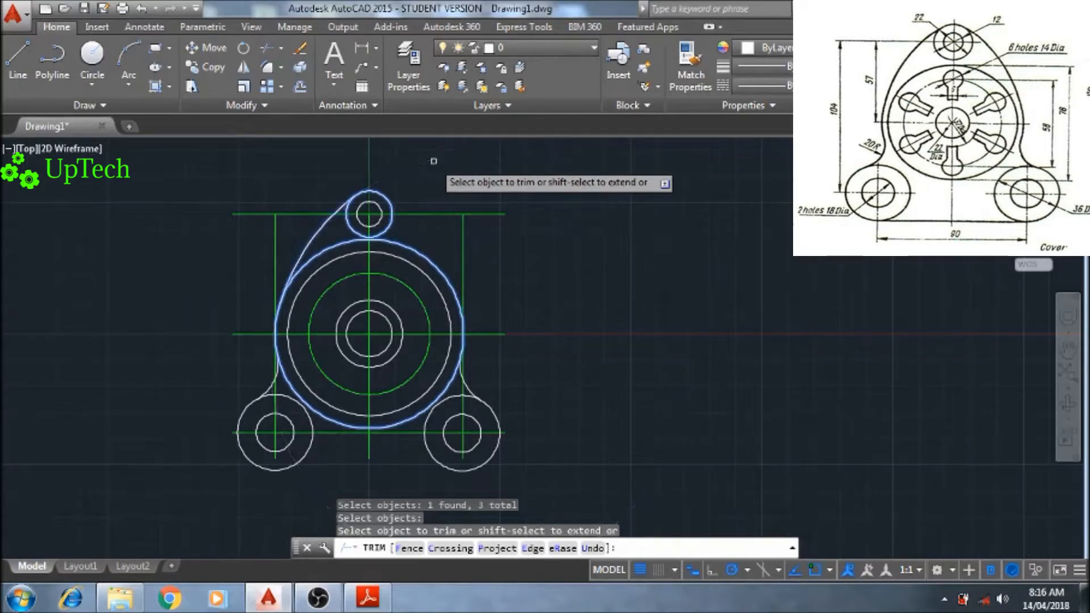
pyautogui.rightClick(523, 216)
pyautogui.click(548, 228)
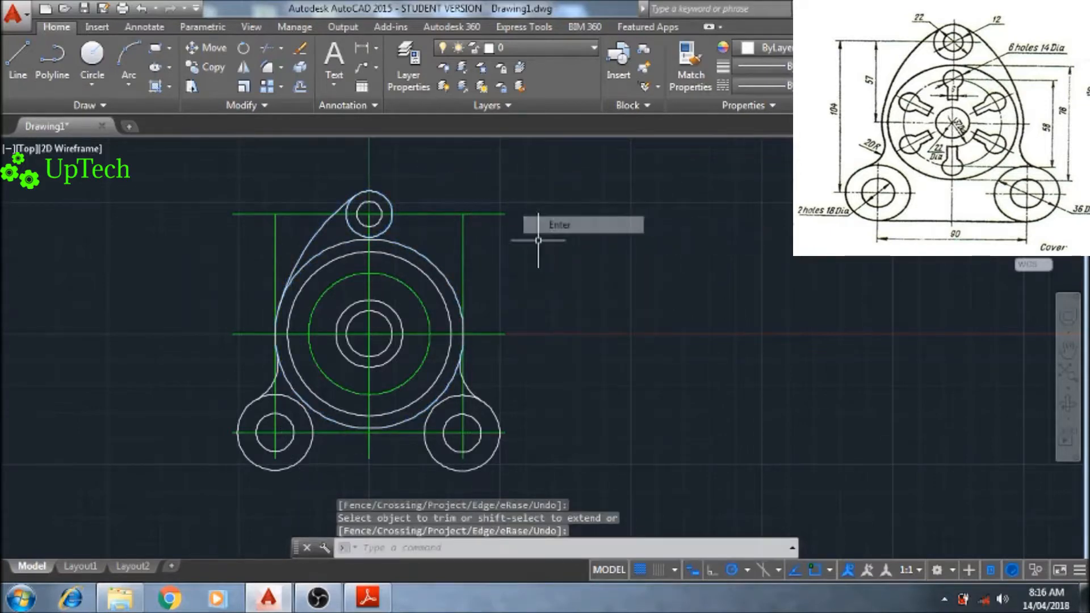
# Mirror the upper-left tangent arc about the vertical centre line, keeping the source object.
pyautogui.moveTo(450, 252); pyautogui.dragTo(471, 258, button='middle')
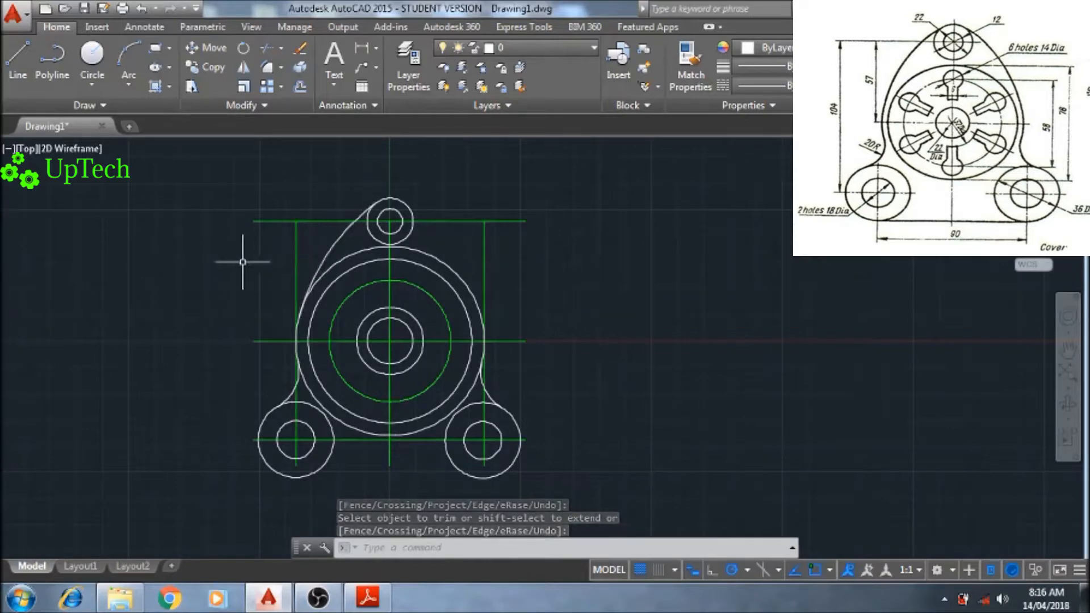
pyautogui.write('mi')
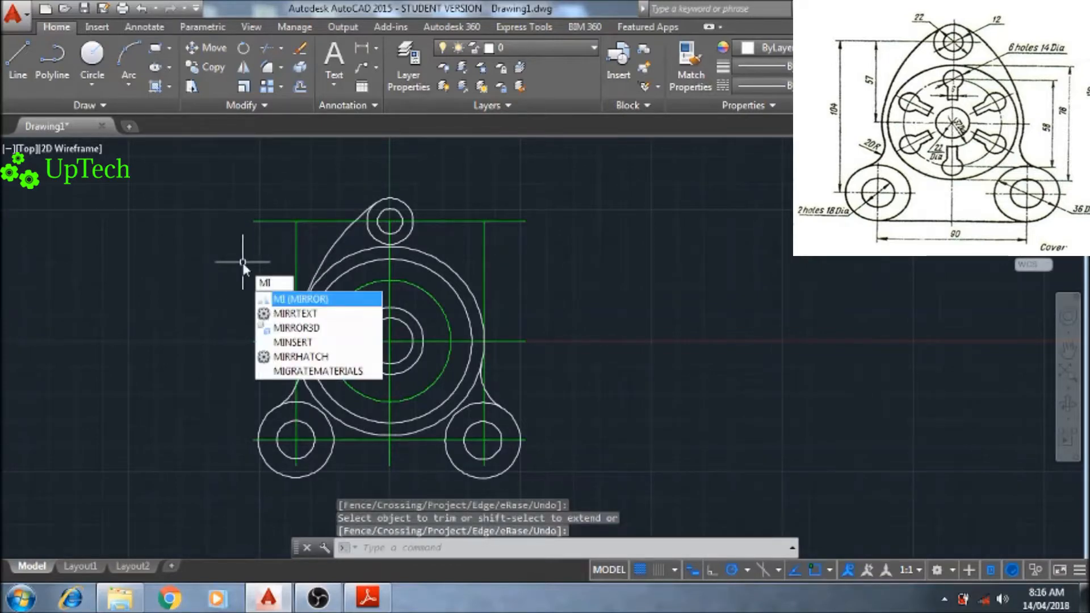
pyautogui.press('Return')
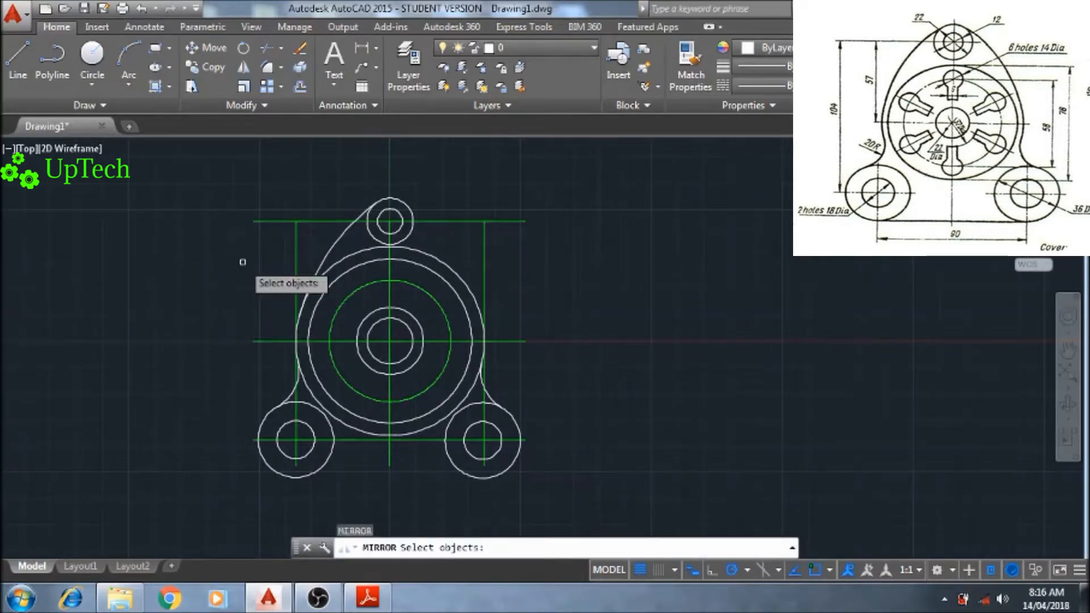
pyautogui.click(341, 242)
pyautogui.press('Return')
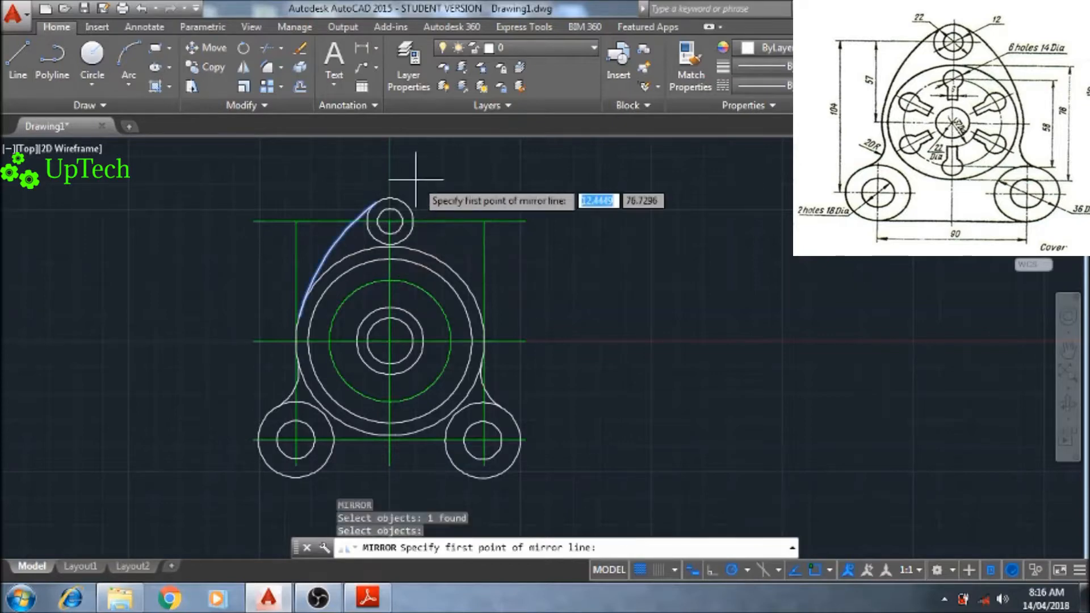
pyautogui.click(390, 198)
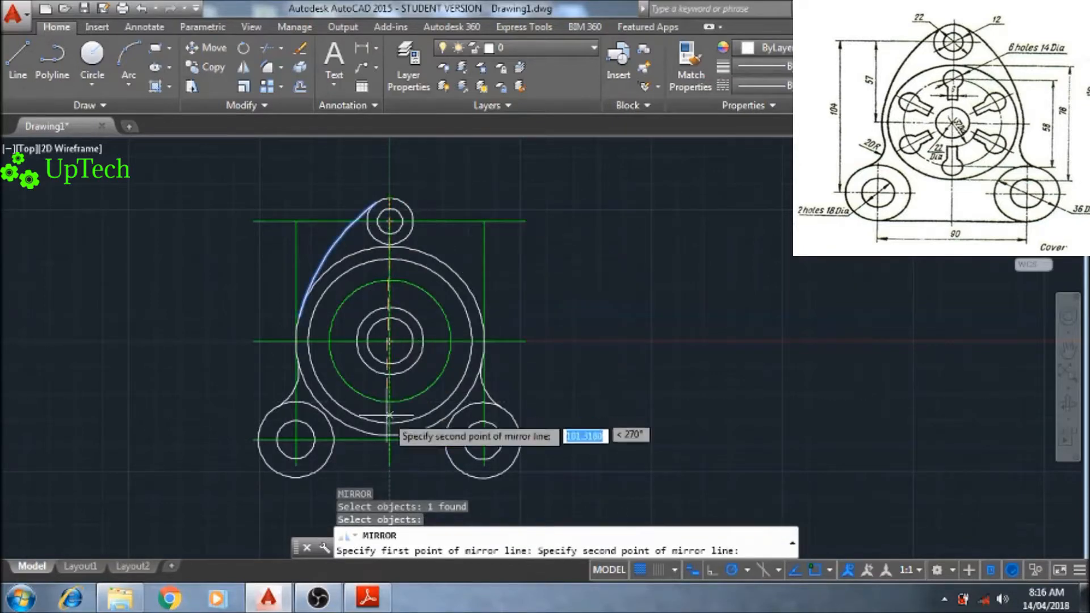
pyautogui.click(389, 439)
pyautogui.press('Return')
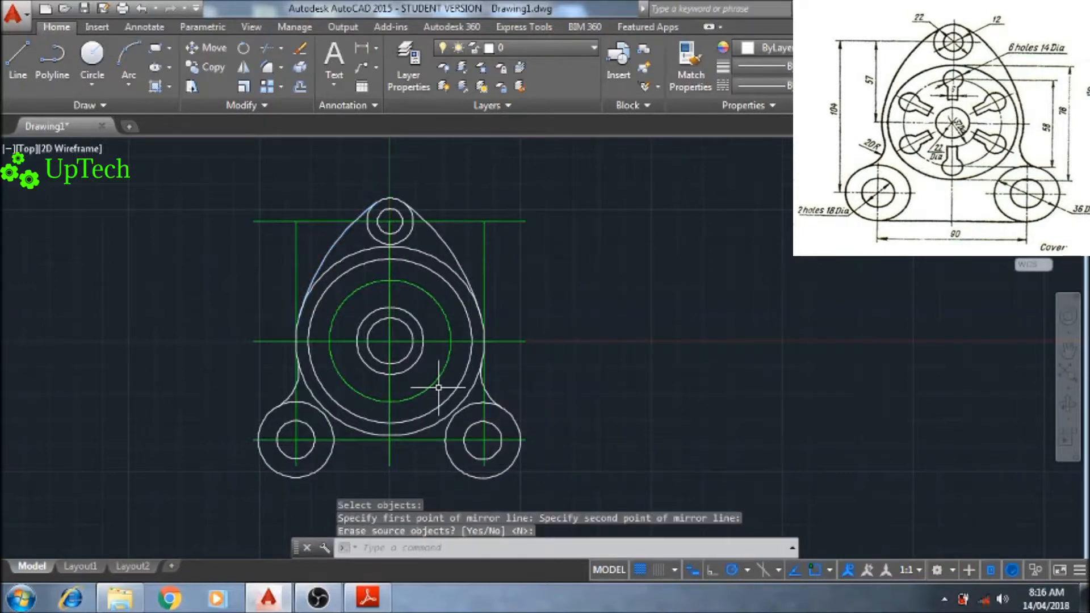
# Trim the top and bottom arcs of the radius 45 circle, using the tangent arcs and lower fillets as cutting edges.
pyautogui.scroll(4, 410, 323)
pyautogui.moveTo(407, 328)
pyautogui.mouseDown(button='middle')
pyautogui.moveTo(434, 357)
pyautogui.moveTo(472, 330)
pyautogui.mouseUp(button='middle')
pyautogui.scroll(-2, 435, 357)
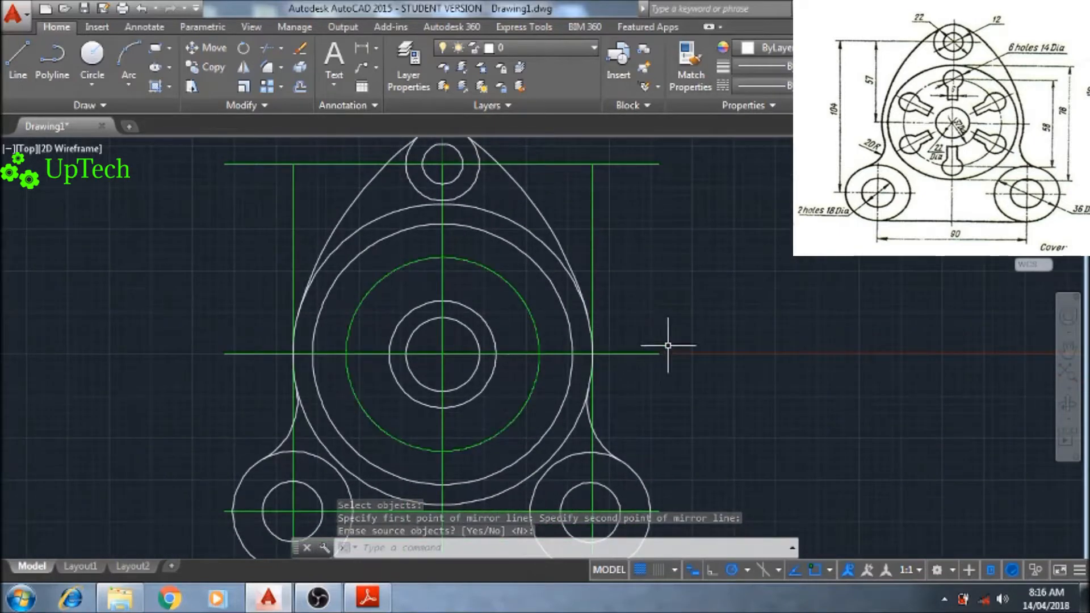
pyautogui.write('t')
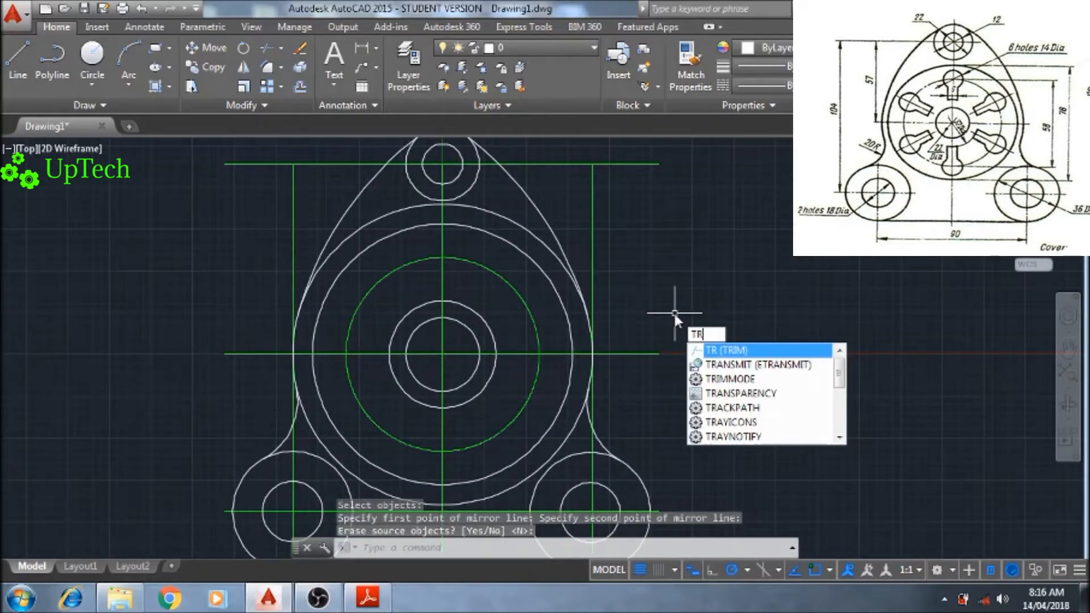
pyautogui.press('Return')
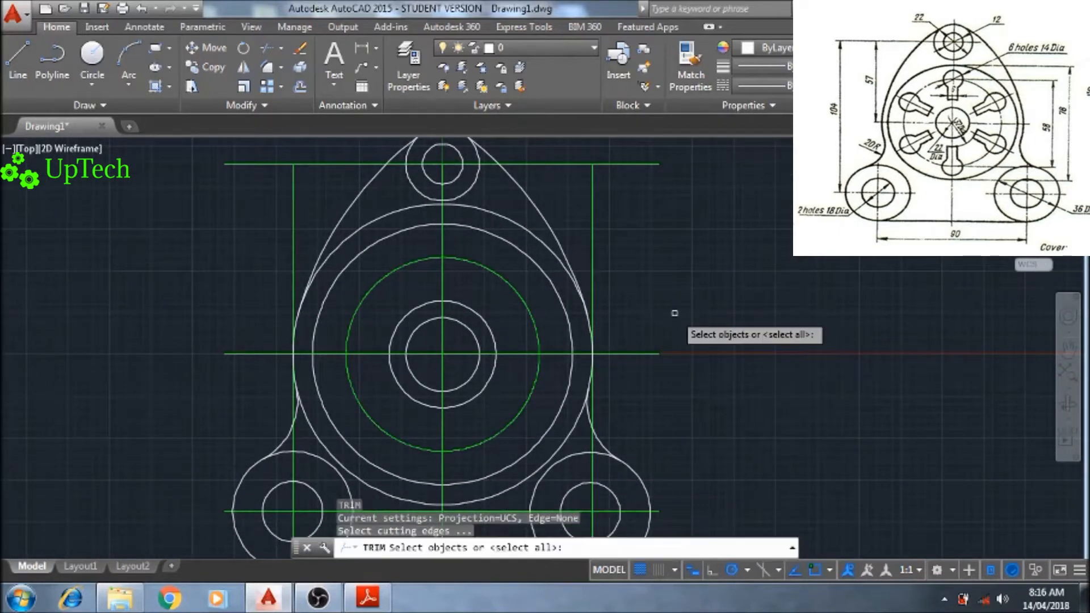
pyautogui.click(544, 230)
pyautogui.click(405, 187)
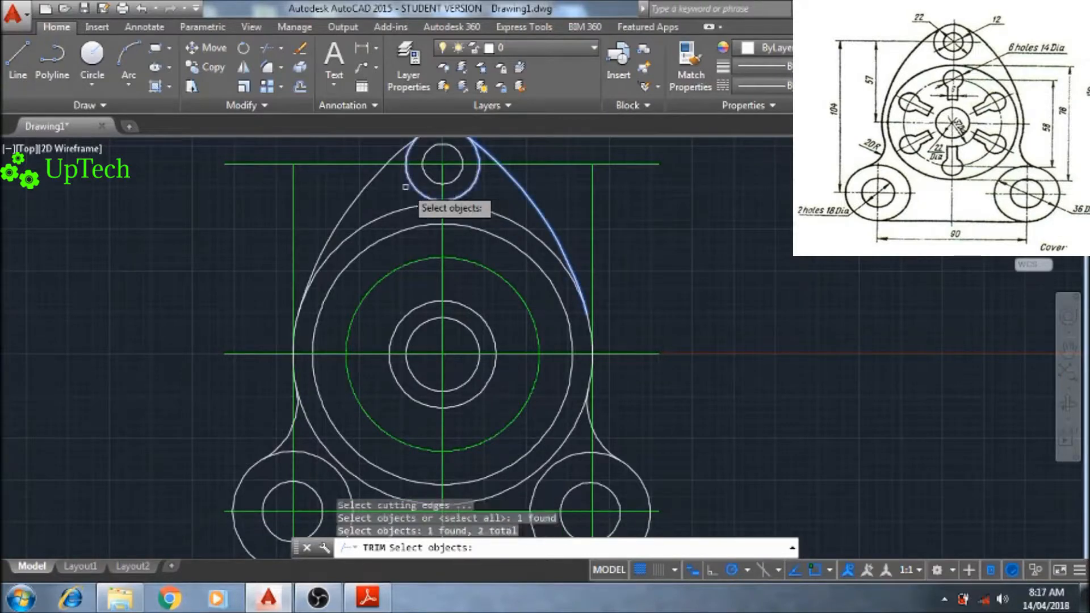
pyautogui.click(373, 188)
pyautogui.click(333, 254)
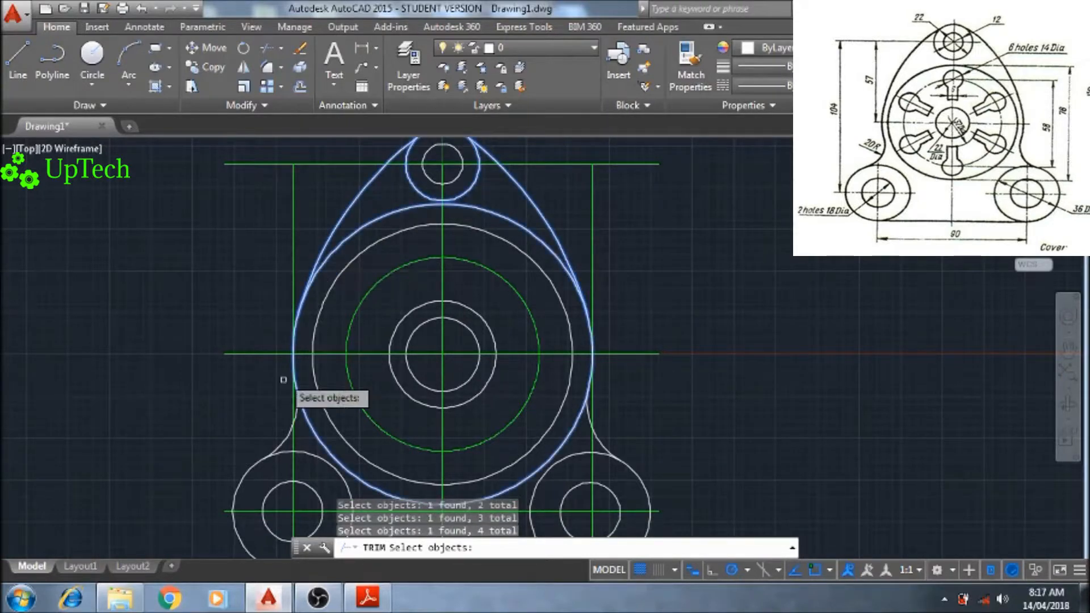
pyautogui.click(289, 426)
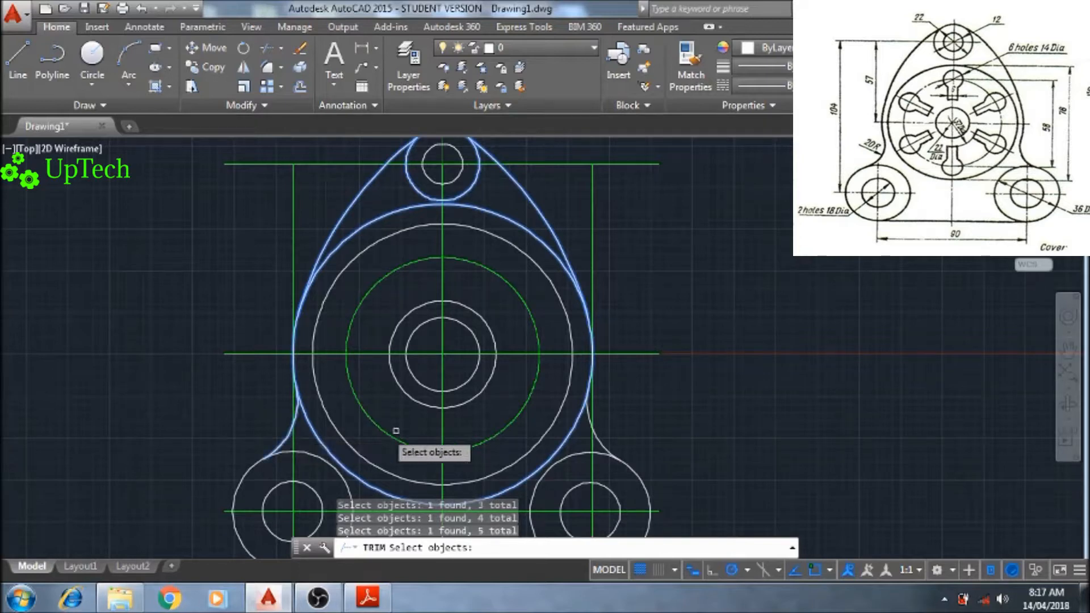
pyautogui.click(592, 430)
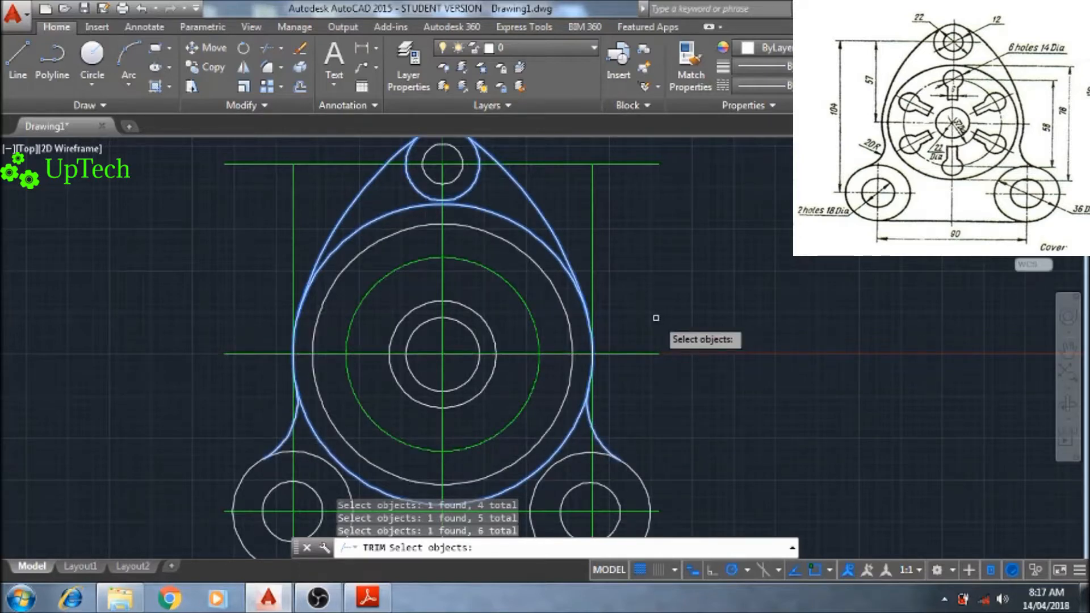
pyautogui.press('Return')
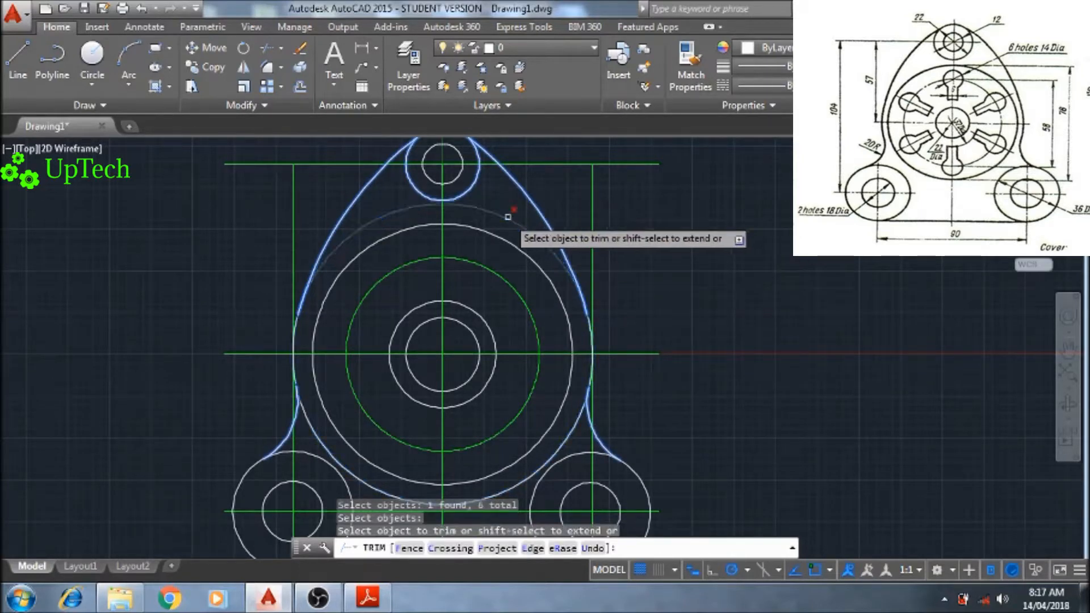
pyautogui.click(509, 219)
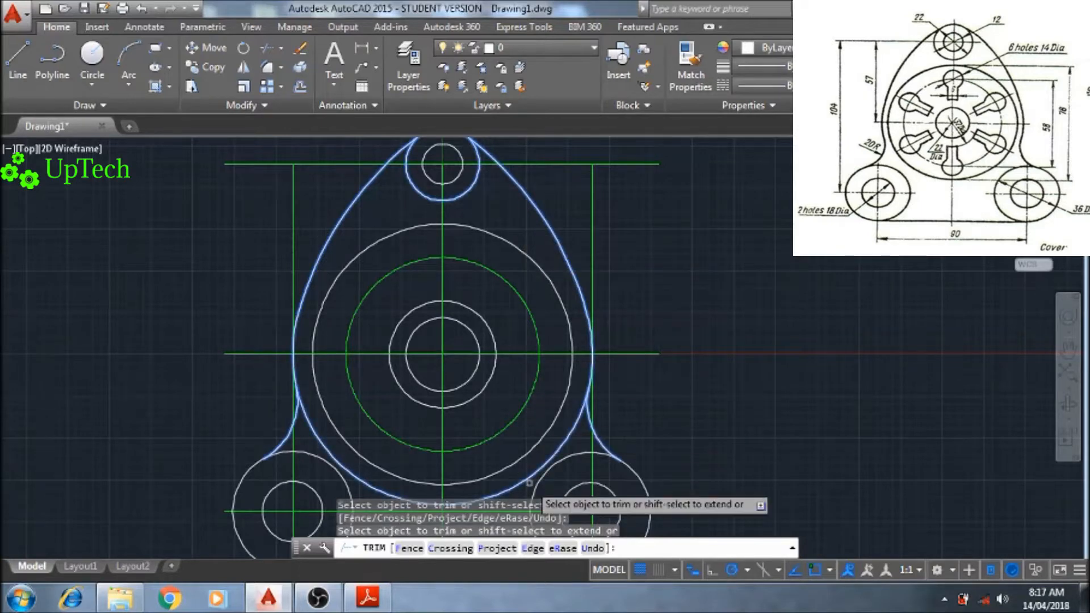
pyautogui.moveTo(524, 467); pyautogui.dragTo(522, 394, button='middle')
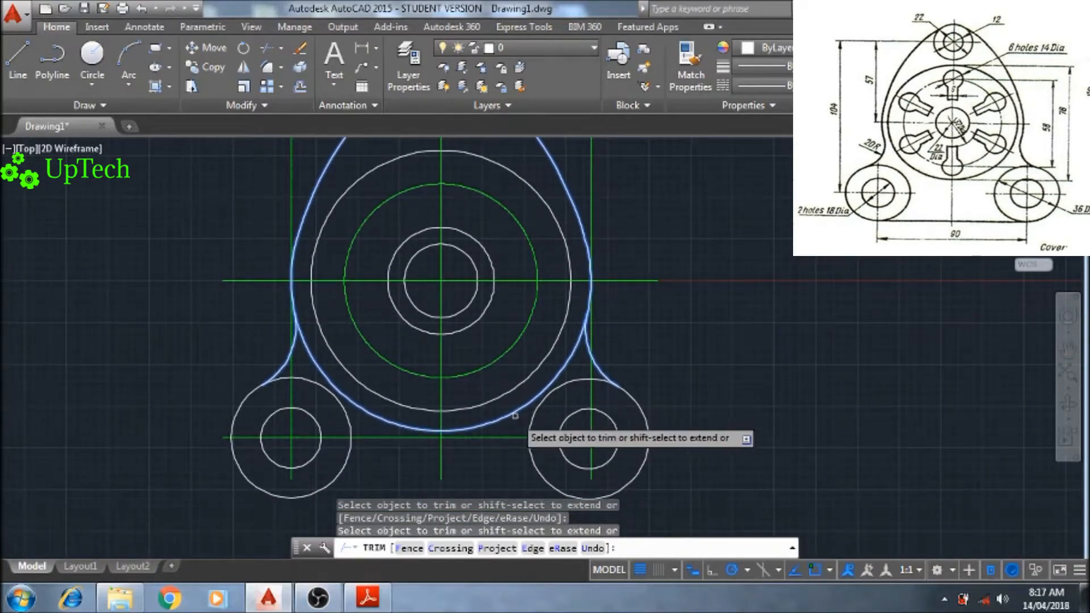
pyautogui.rightClick(629, 327)
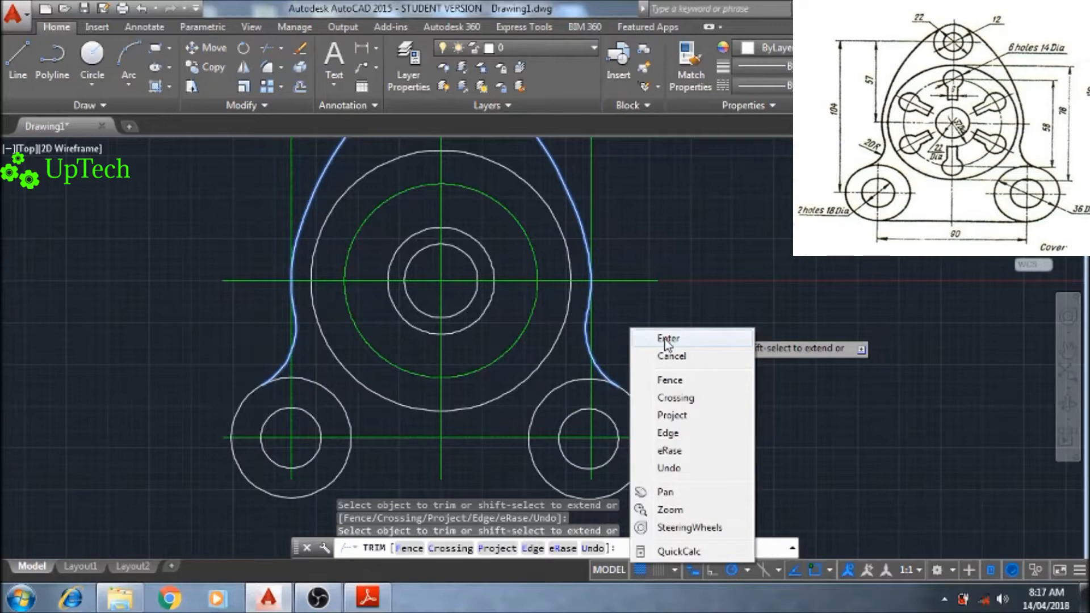
pyautogui.click(666, 341)
# Draw a straight line tangent to the undersides of the lower-left and lower-right outer circles.
pyautogui.scroll(5, 633, 365)
pyautogui.scroll(-8, 632, 363)
pyautogui.moveTo(634, 363)
pyautogui.mouseDown(button='middle')
pyautogui.moveTo(635, 380)
pyautogui.moveTo(632, 285)
pyautogui.moveTo(635, 364)
pyautogui.mouseUp(button='middle')
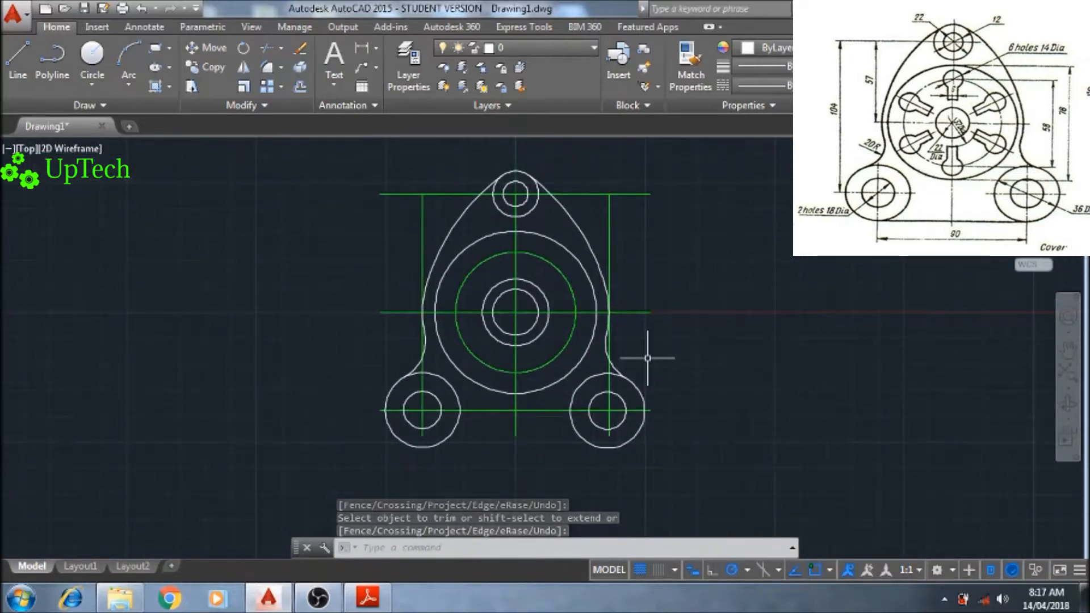
pyautogui.write('l')
pyautogui.press('Return')
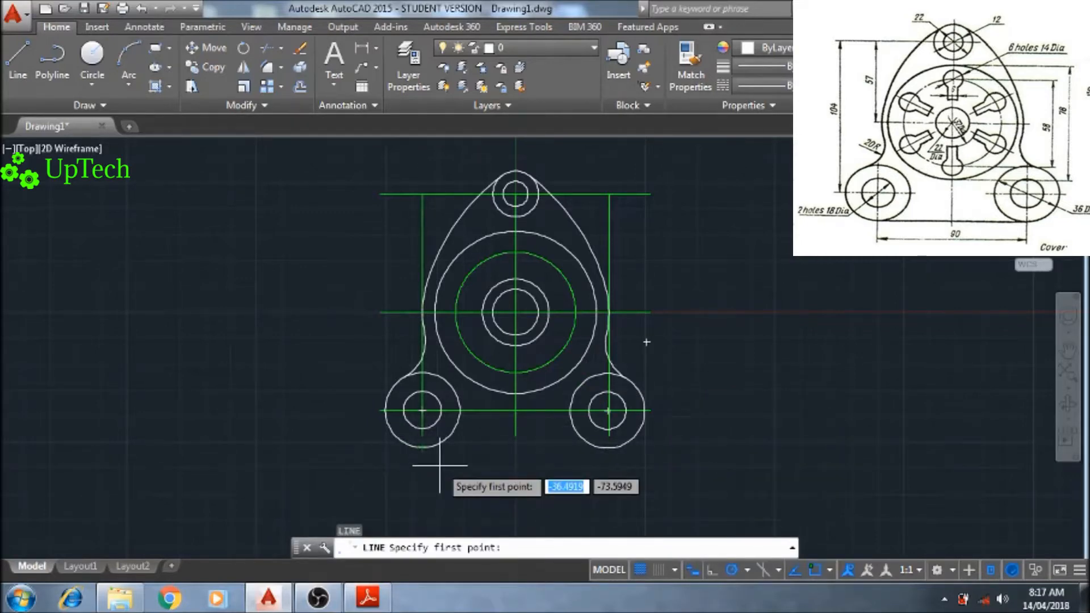
pyautogui.press('F8')
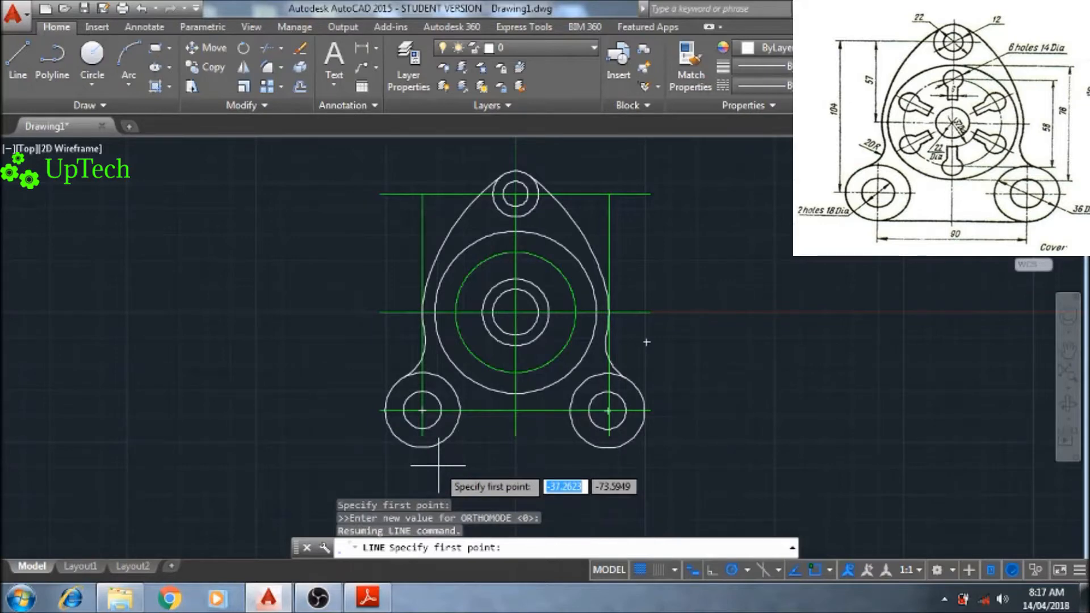
pyautogui.keyDown('shift'); pyautogui.rightClick(440, 471); pyautogui.keyUp('shift')
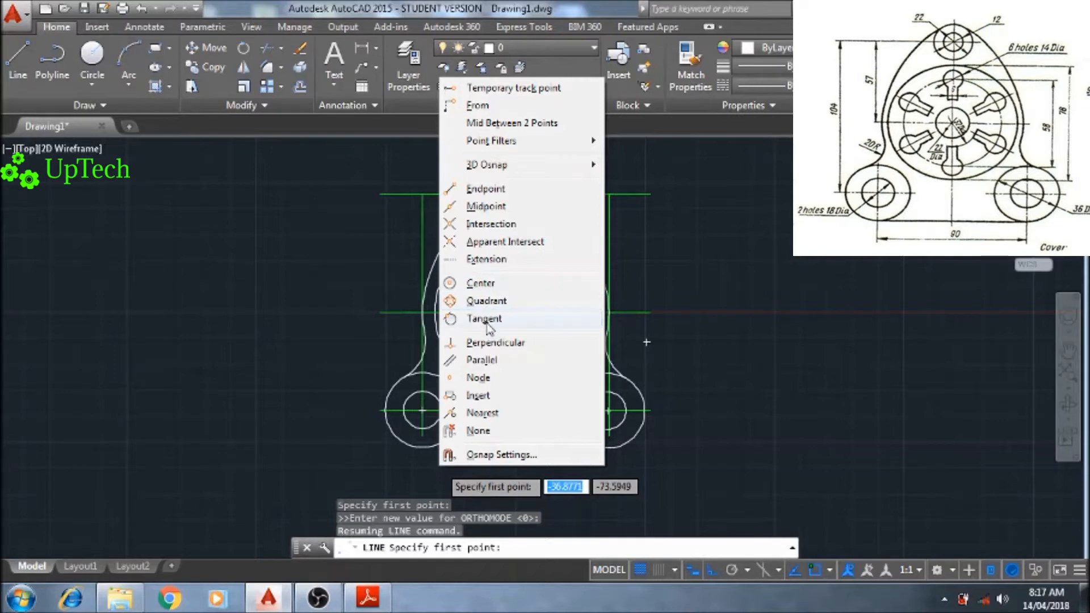
pyautogui.click(487, 323)
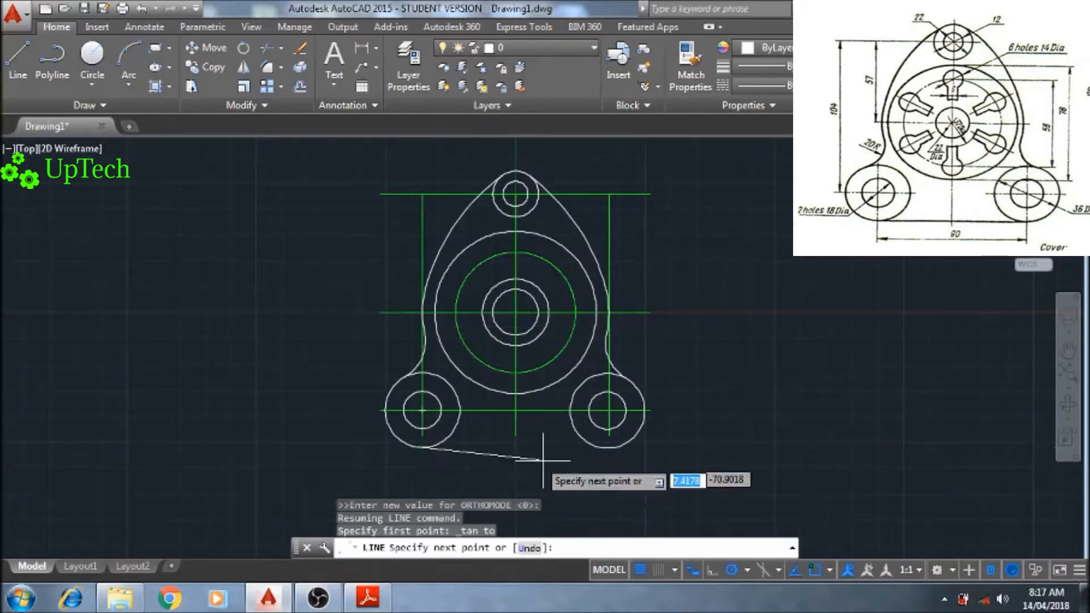
pyautogui.press('F8')
pyautogui.keyDown('shift'); pyautogui.rightClick(634, 467); pyautogui.keyUp('shift')
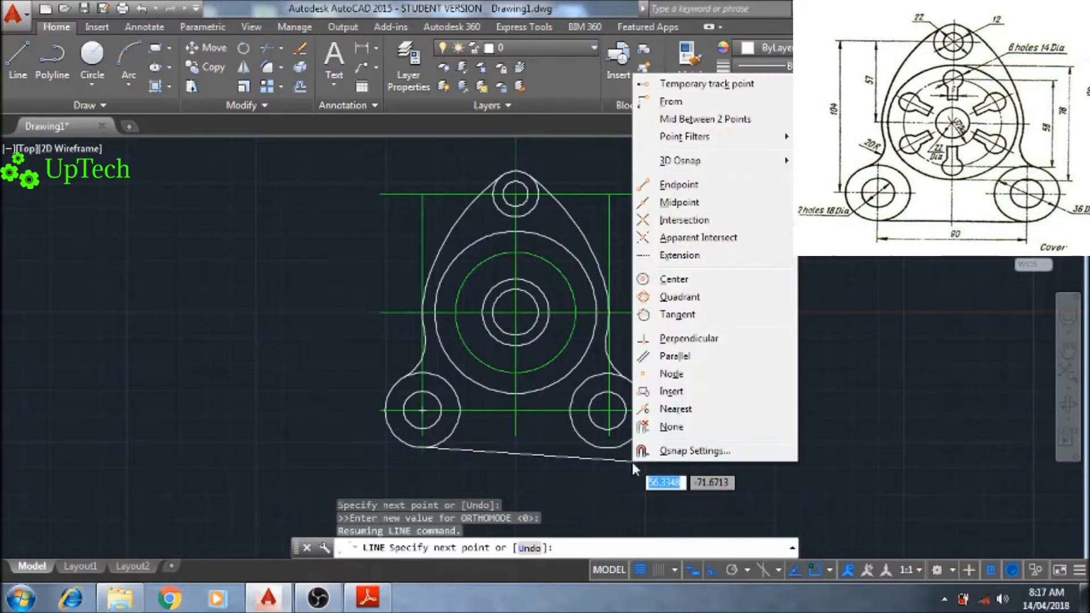
pyautogui.click(677, 315)
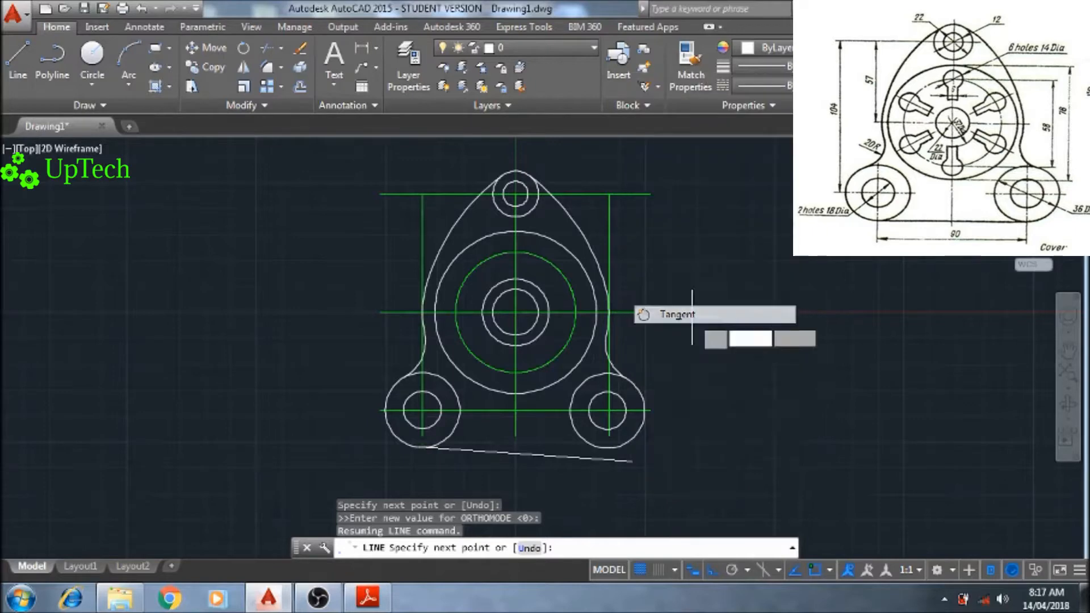
pyautogui.click(607, 448)
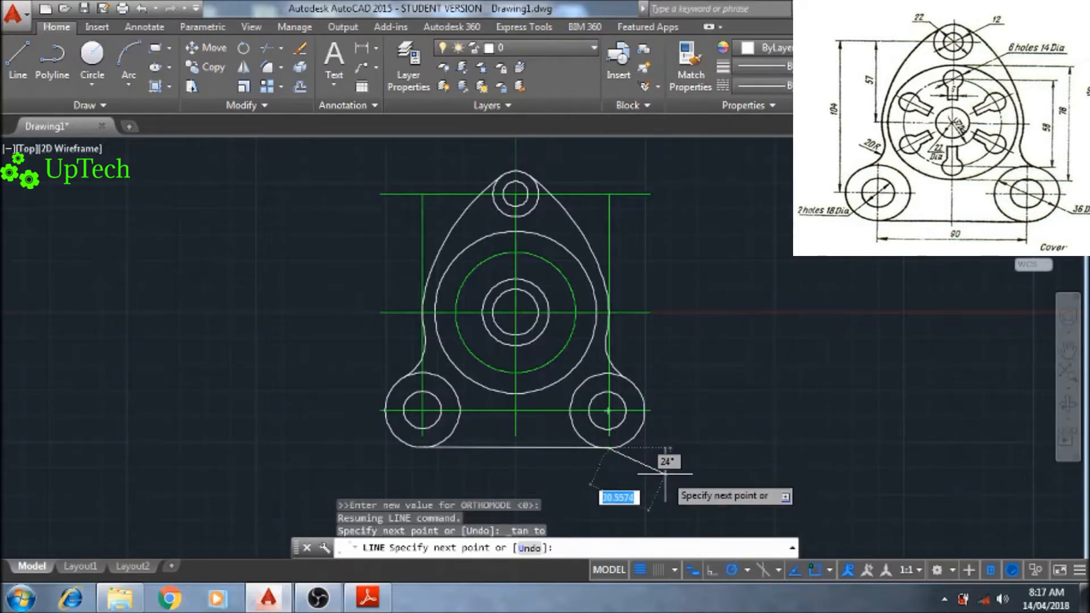
pyautogui.press('Escape')
# Draw a circle of radius 7 centred where the green pitch circle crosses the vertical centre line above the hub.
pyautogui.scroll(2, 575, 472)
pyautogui.moveTo(575, 476); pyautogui.dragTo(571, 544, button='middle')
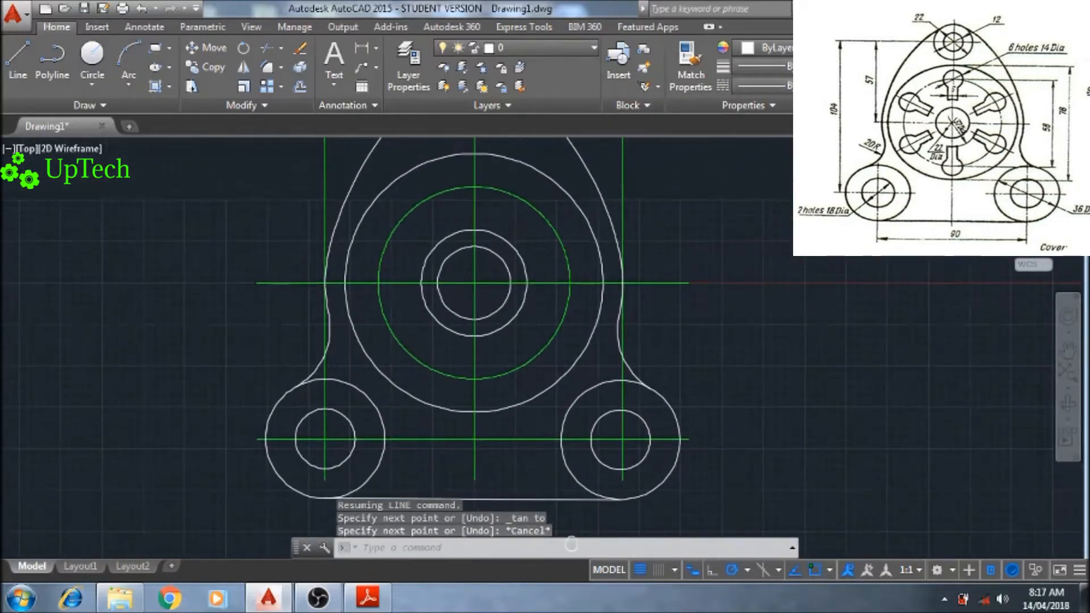
pyautogui.moveTo(537, 485); pyautogui.dragTo(535, 553, button='middle')
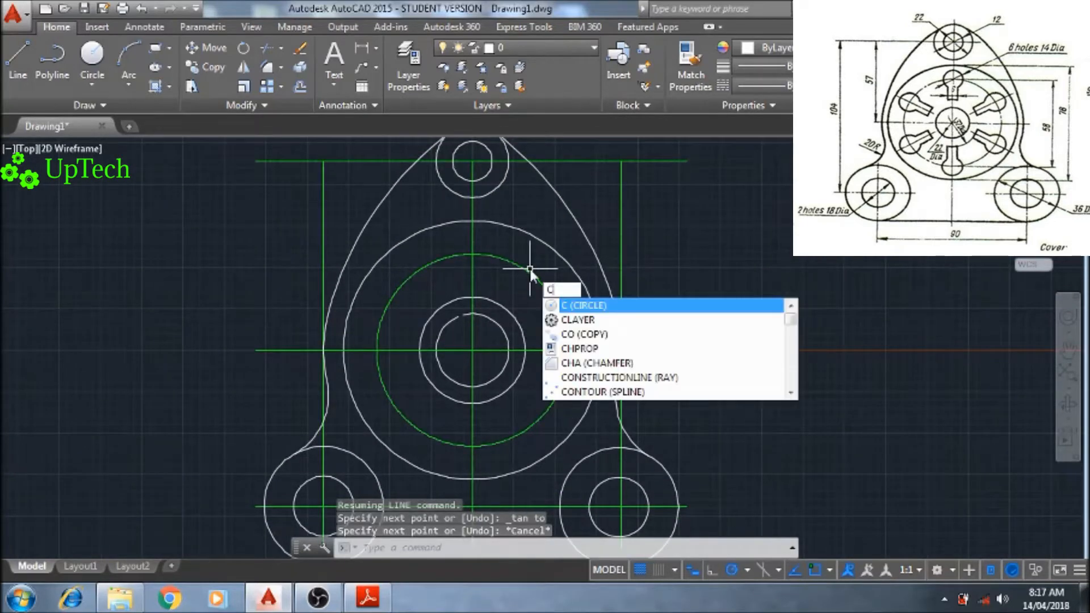
pyautogui.press('Return')
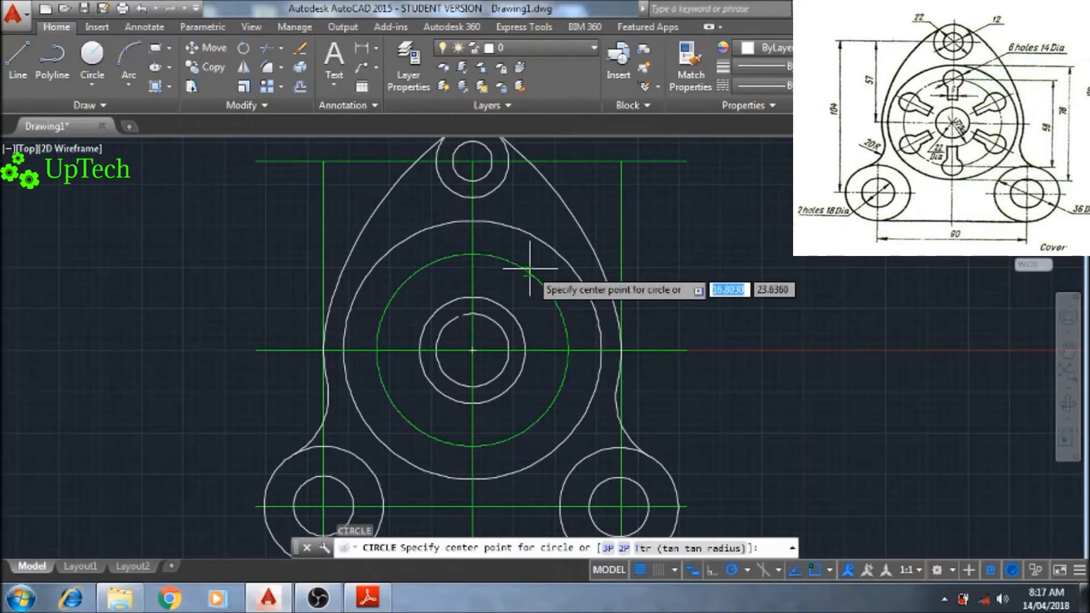
pyautogui.click(472, 254)
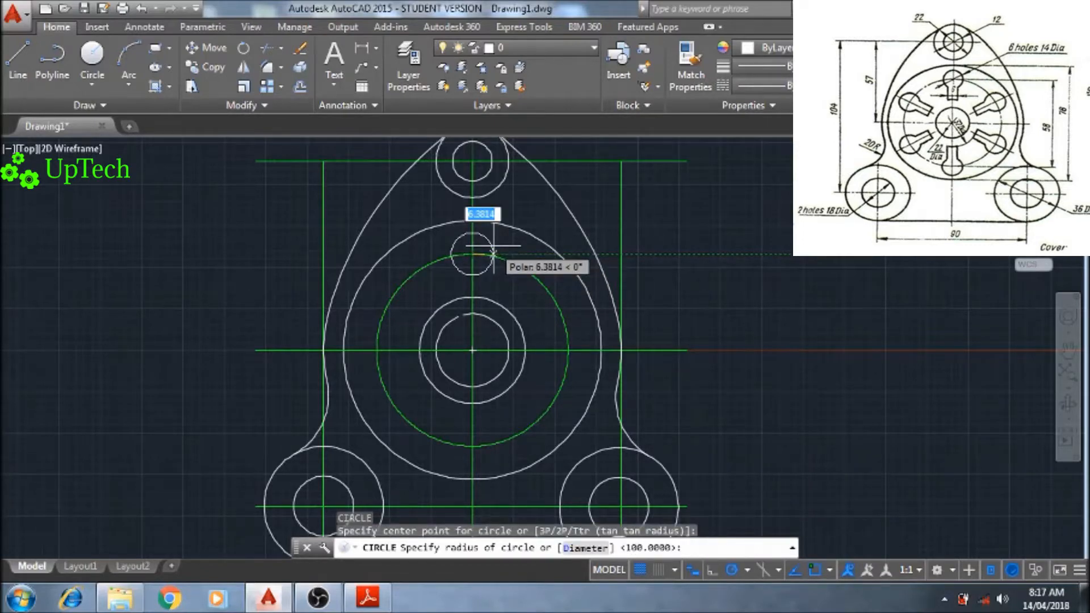
pyautogui.write('7')
pyautogui.press('Return')
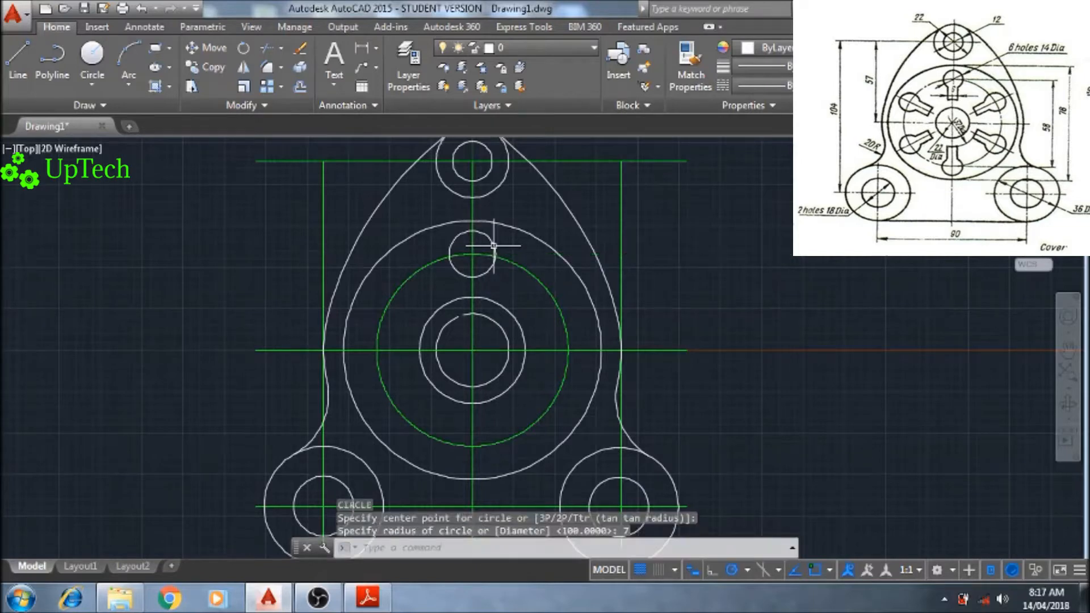
# Draw a vertical line about 18 units long on the centre line, from inside the radius 7 circle to just inside the outer hub circle.
pyautogui.scroll(3, 500, 250)
pyautogui.scroll(-5, 511, 261)
pyautogui.scroll(2, 503, 295)
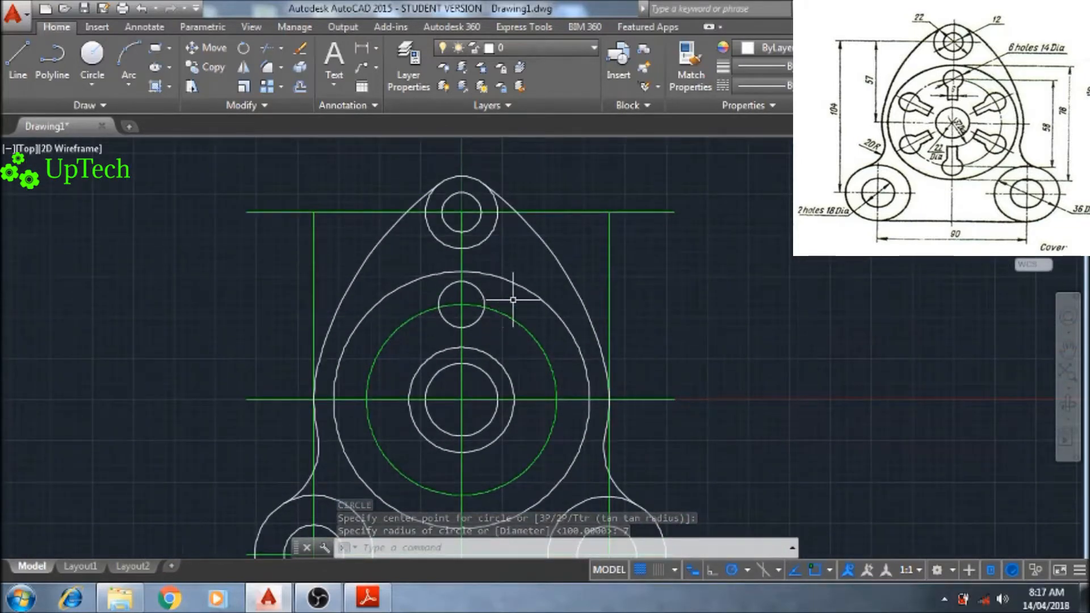
pyautogui.write('L')
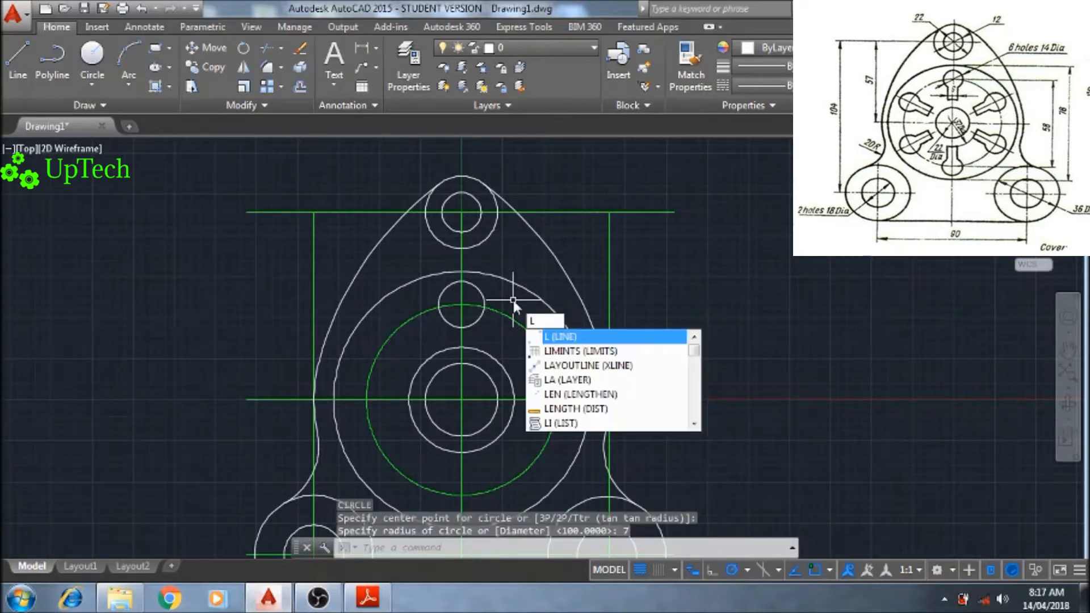
pyautogui.press('Return')
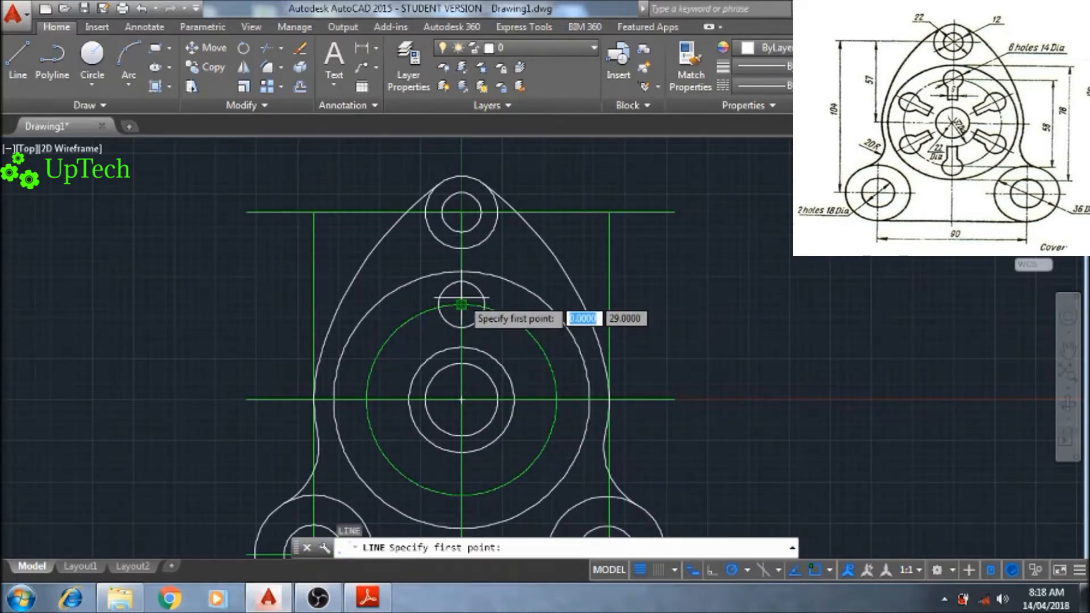
pyautogui.scroll(5, 461, 305)
pyautogui.click(453, 285)
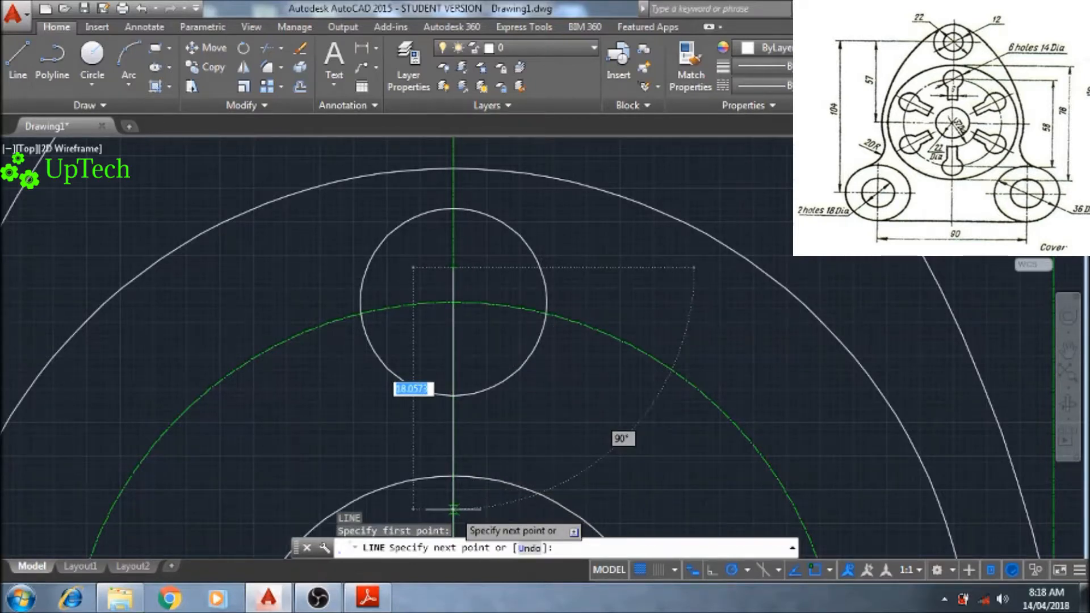
pyautogui.click(453, 509)
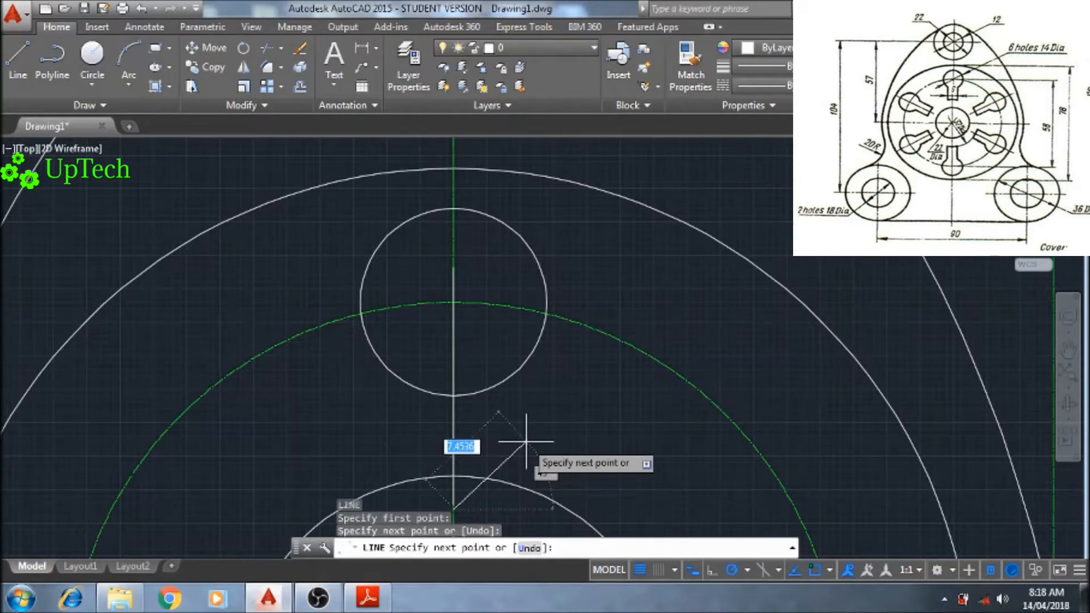
pyautogui.press('Return')
# Offset the vertical slot line by 3 to both sides and erase the original line in the middle.
pyautogui.scroll(-2, 526, 438)
pyautogui.moveTo(526, 438); pyautogui.dragTo(516, 361, button='middle')
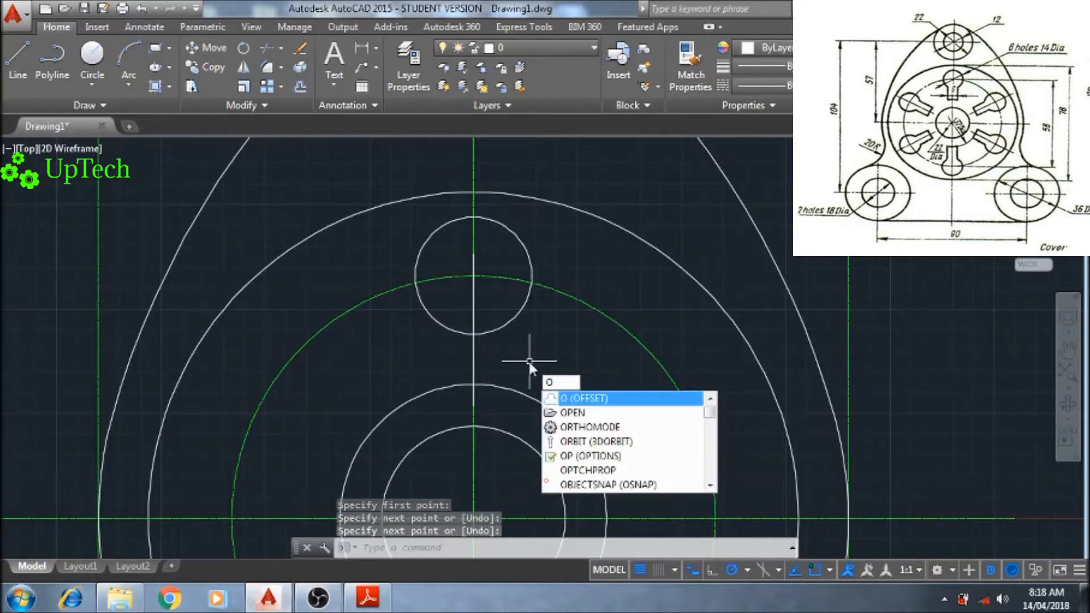
pyautogui.press('Return')
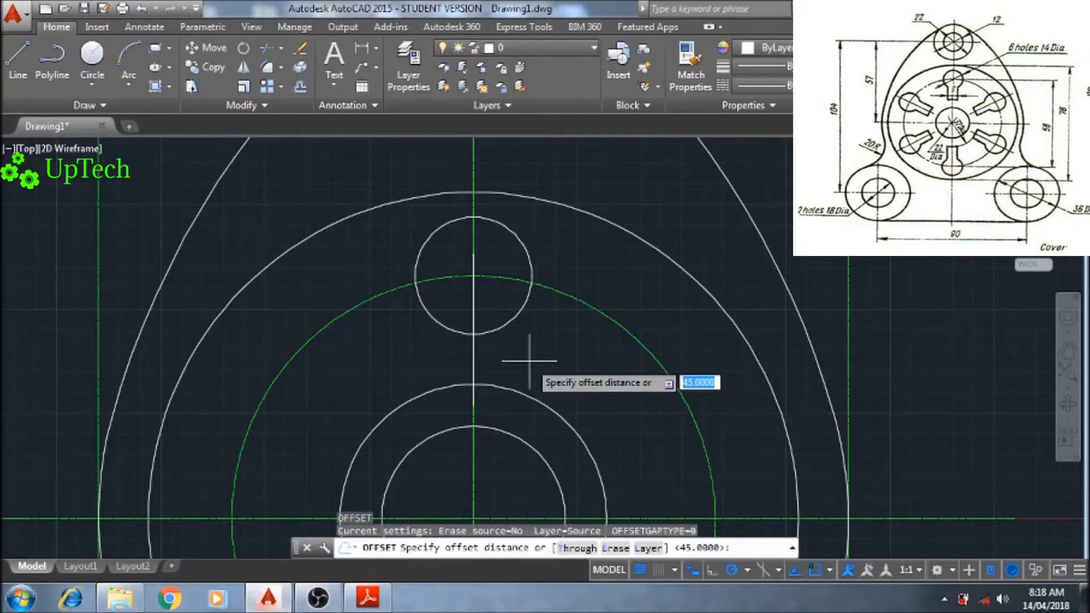
pyautogui.write('3')
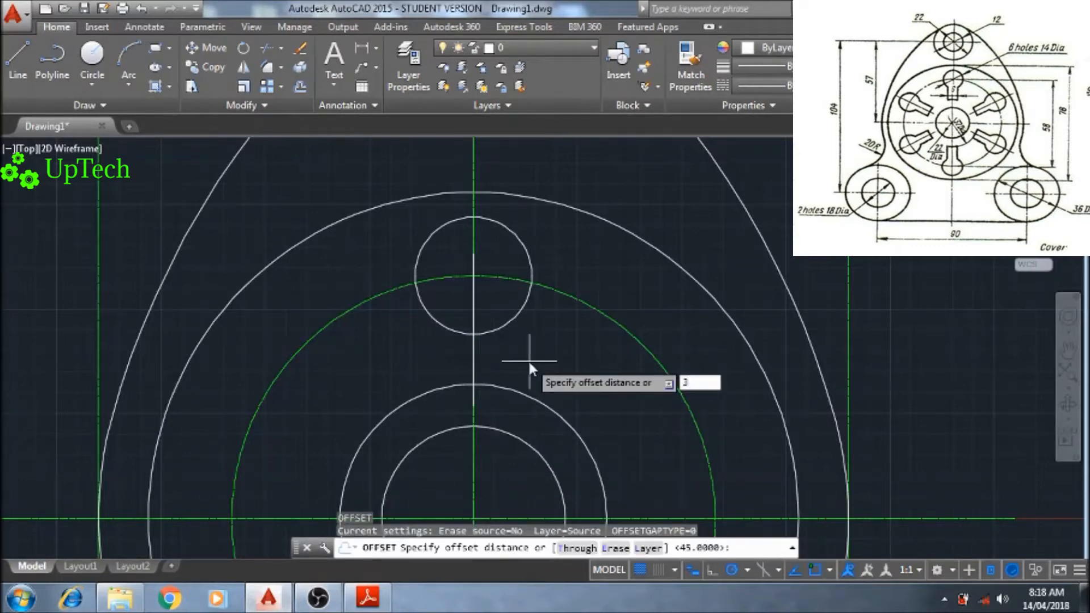
pyautogui.press('Return')
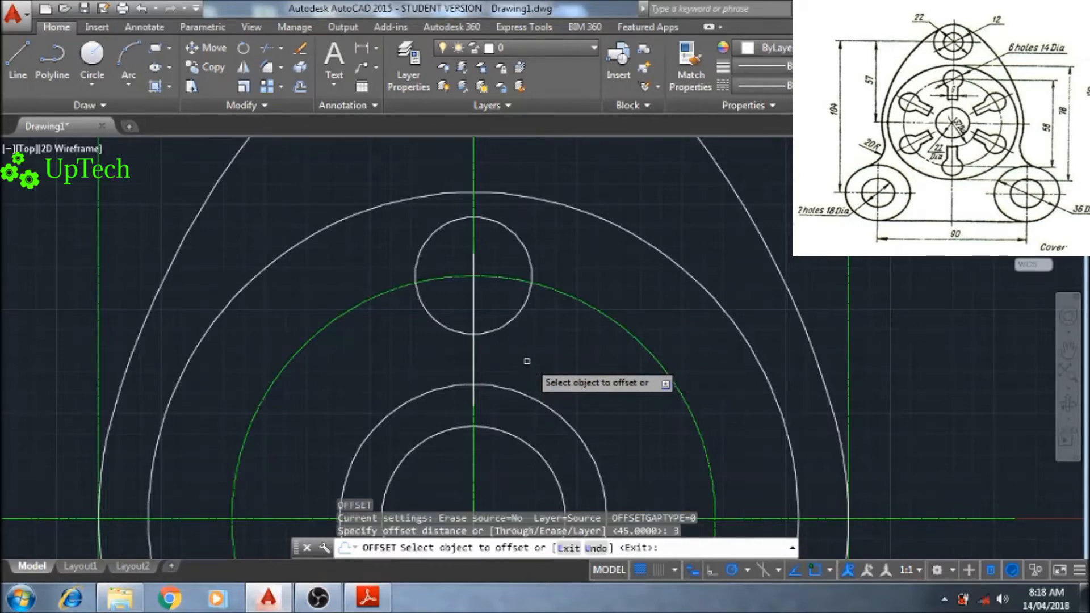
pyautogui.click(473, 361)
pyautogui.click(532, 361)
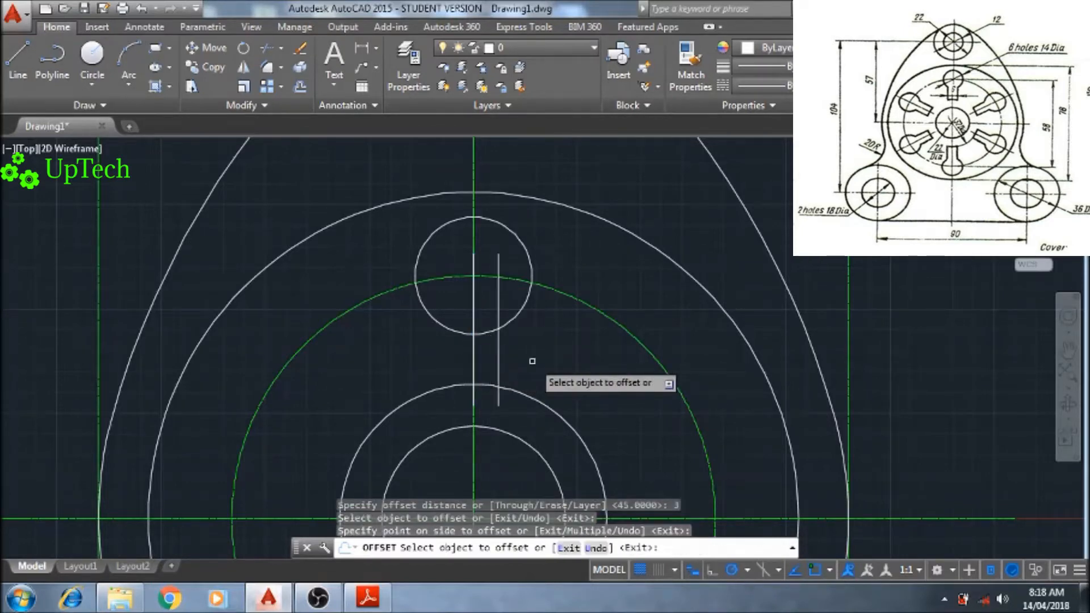
pyautogui.click(474, 361)
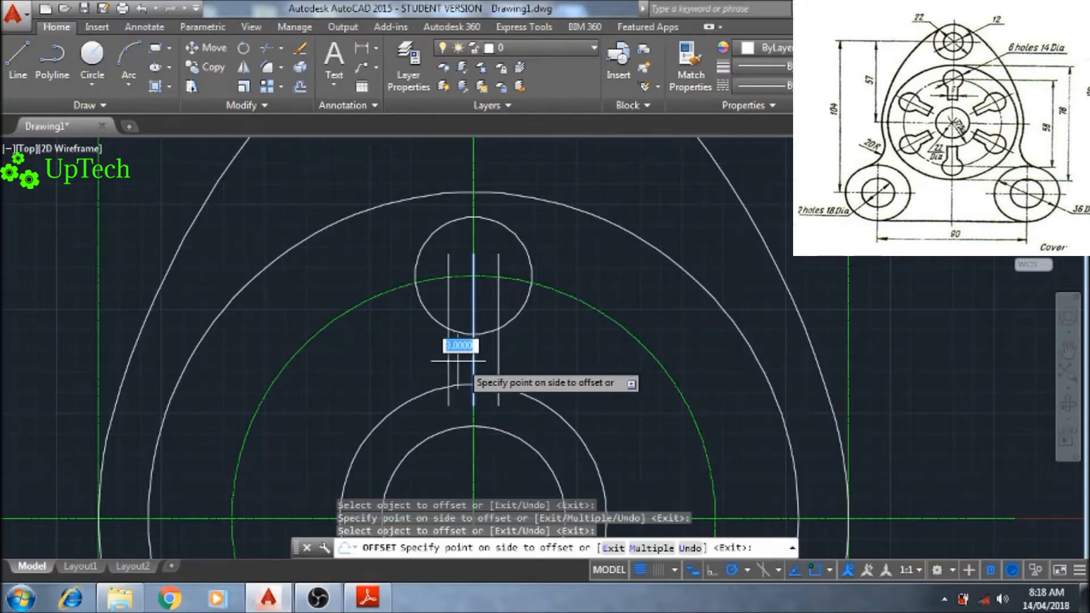
pyautogui.click(425, 361)
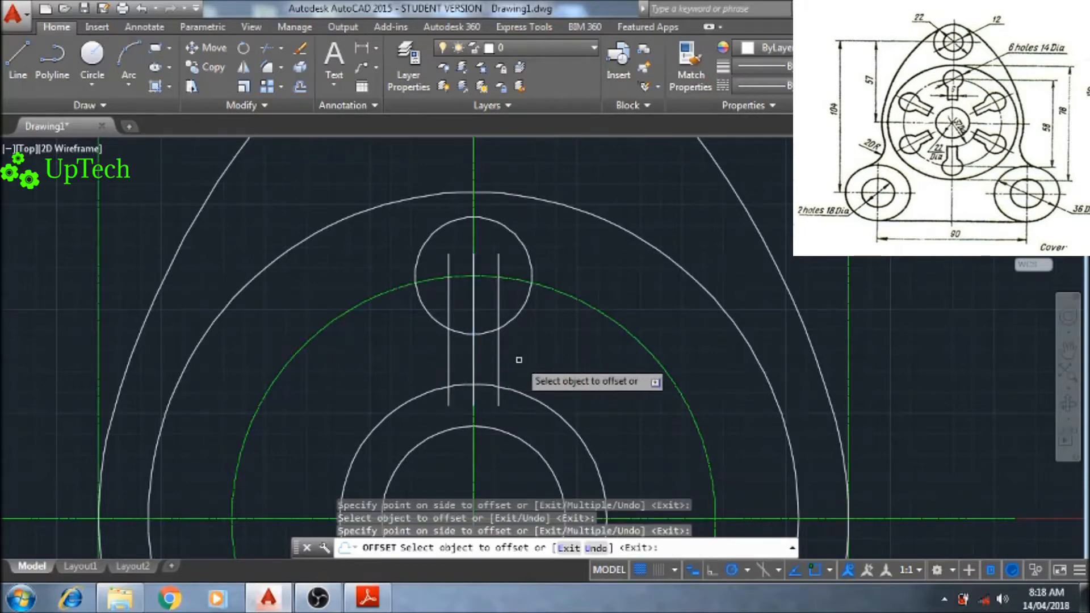
pyautogui.press('Escape')
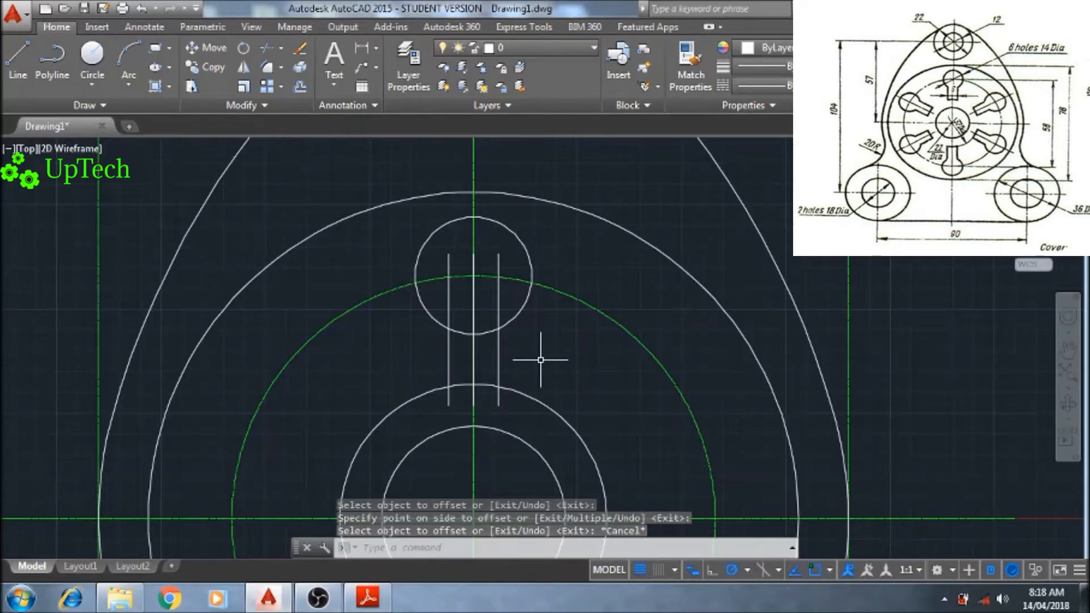
pyautogui.click(475, 361)
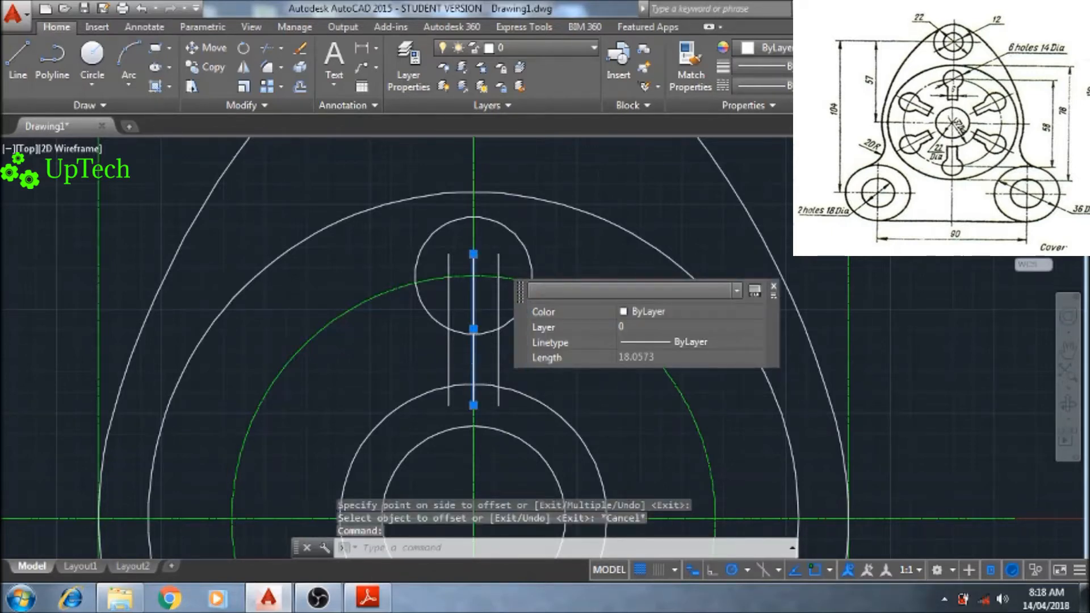
pyautogui.press('Delete')
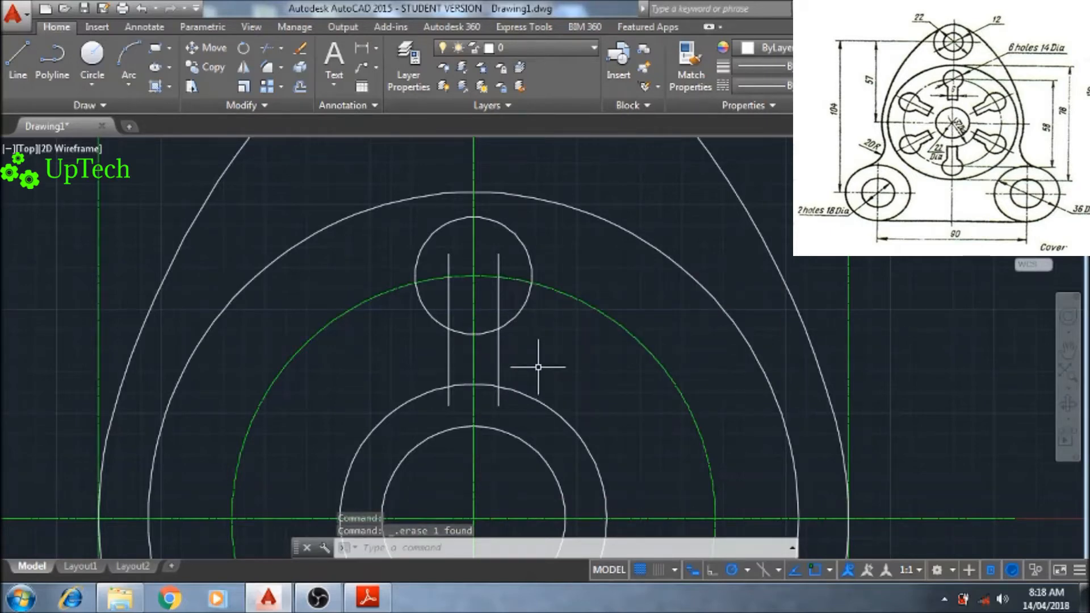
# Trim the two offset lines, the radius 7 circle and the outer hub circle against each other into one closed keyhole slot.
pyautogui.write('t')
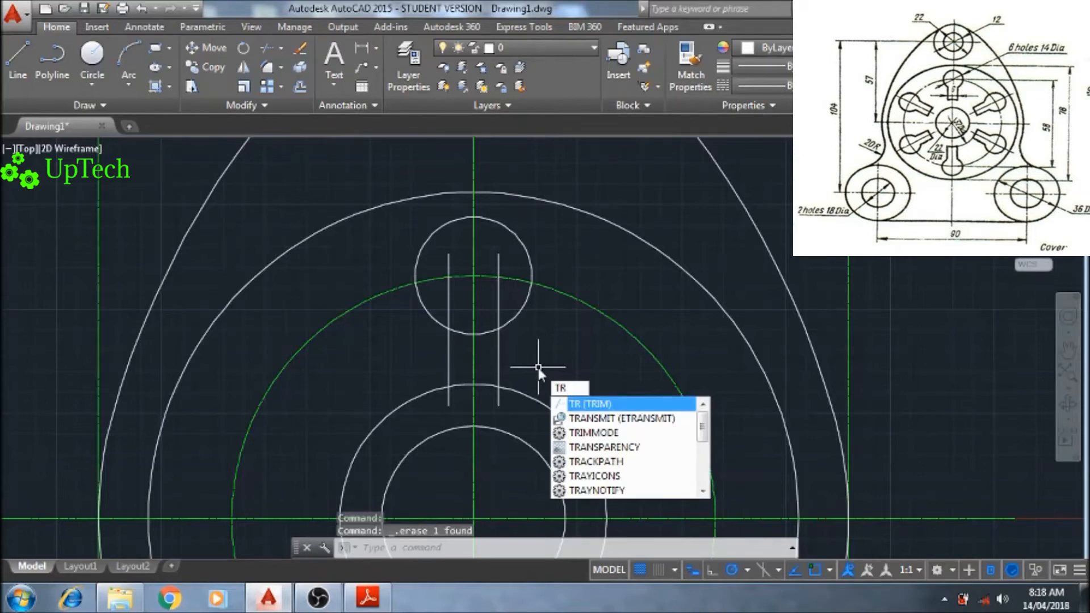
pyautogui.press('Return')
pyautogui.click(516, 316)
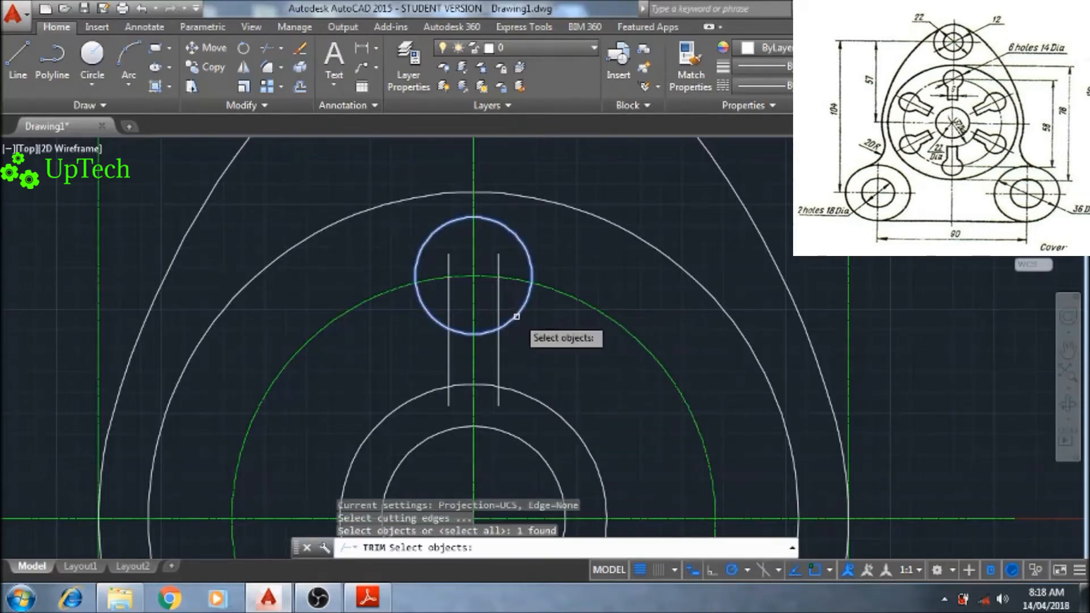
pyautogui.click(498, 318)
pyautogui.click(448, 341)
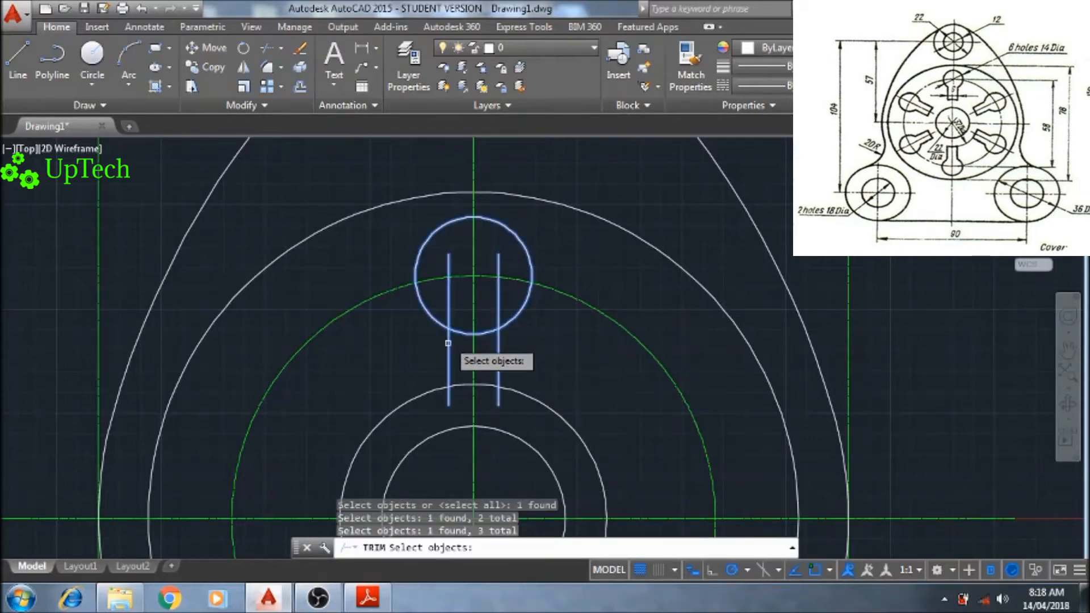
pyautogui.click(458, 385)
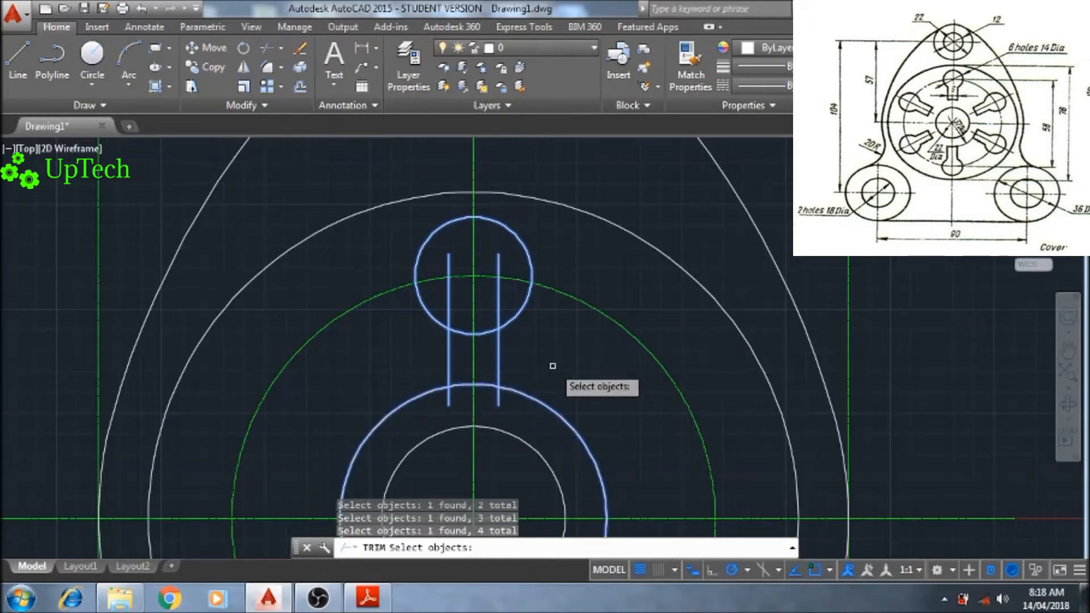
pyautogui.press('Return')
pyautogui.click(500, 399)
pyautogui.click(449, 400)
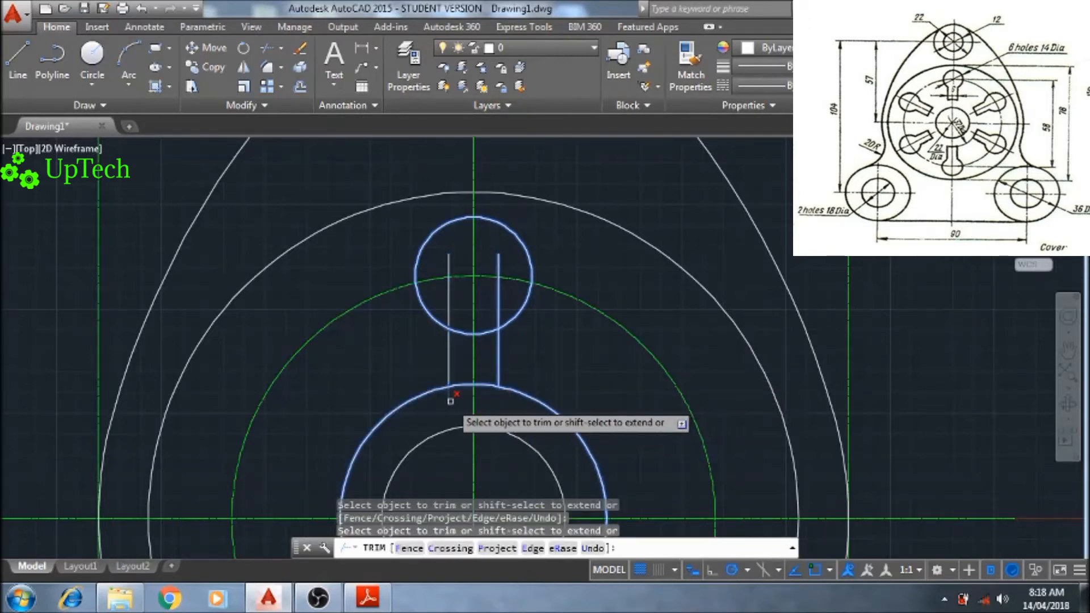
pyautogui.click(450, 268)
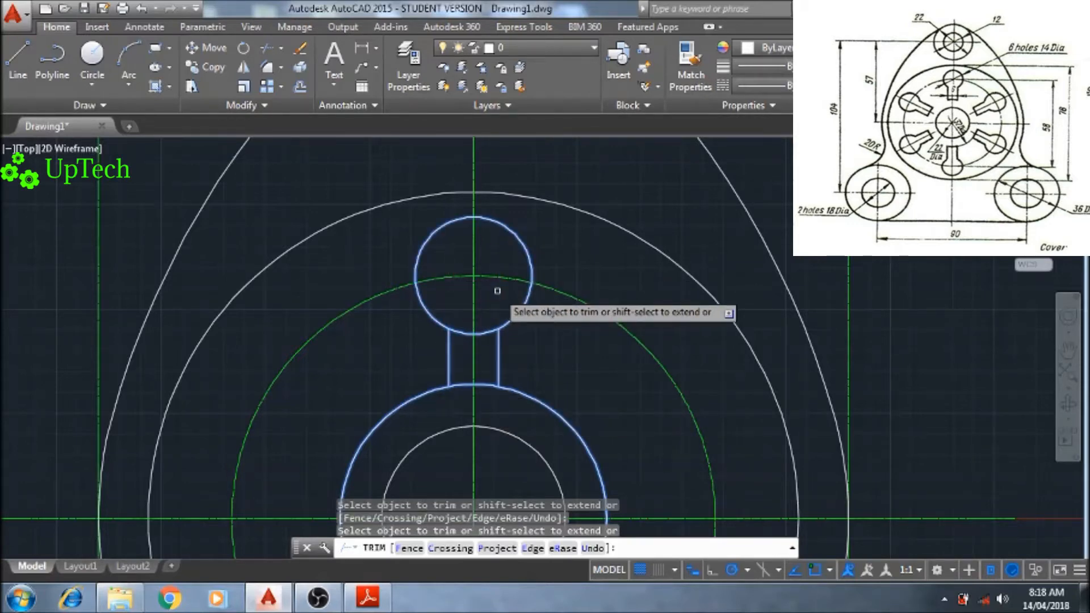
pyautogui.click(484, 328)
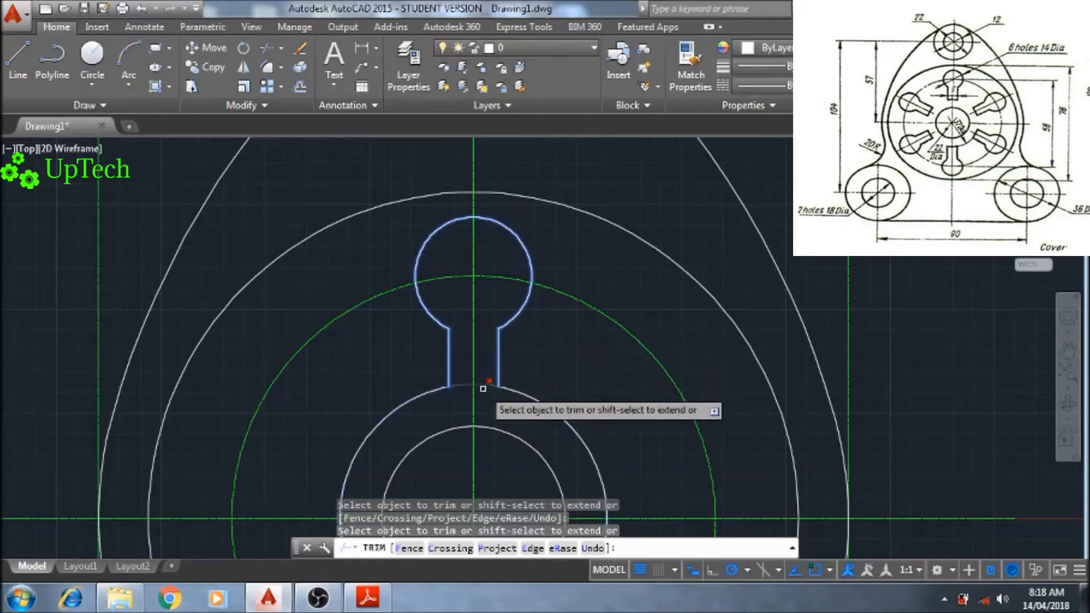
pyautogui.rightClick(555, 373)
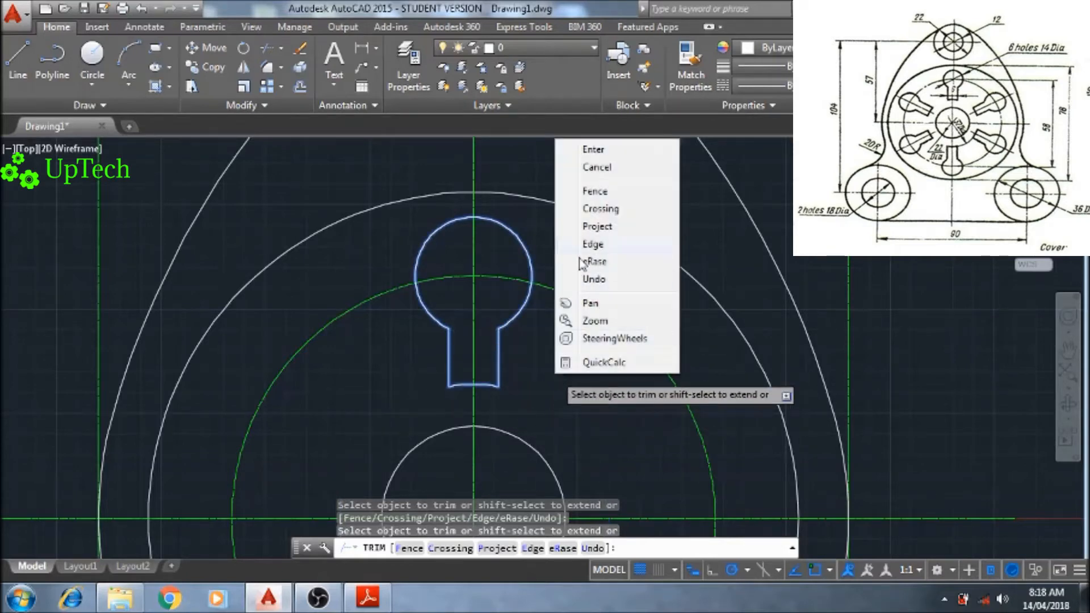
pyautogui.click(605, 154)
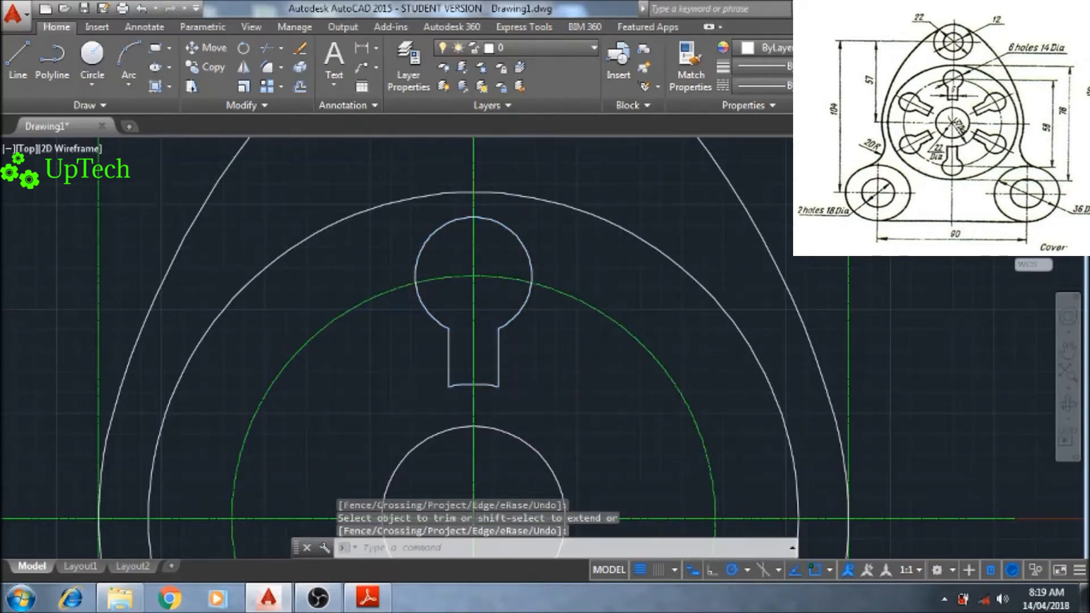
# Create an associative polar array of the keyhole slot's four objects around the hub centre, with 6 items filling 360 degrees.
pyautogui.scroll(-4, 555, 321)
pyautogui.moveTo(518, 280); pyautogui.dragTo(506, 251, button='middle')
pyautogui.moveTo(528, 305); pyautogui.dragTo(528, 314, button='middle')
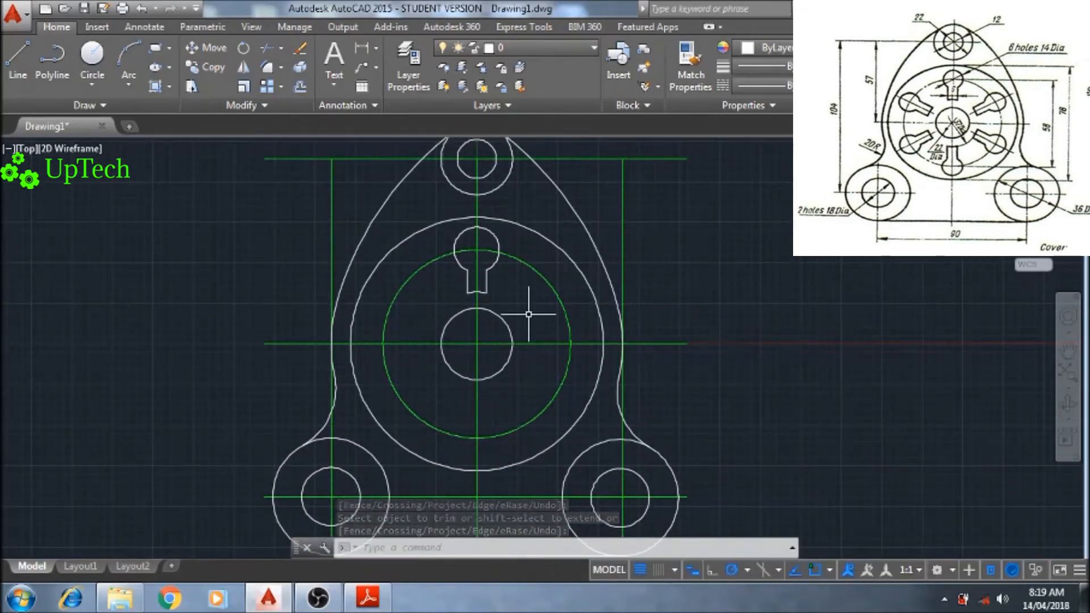
pyautogui.write('er')
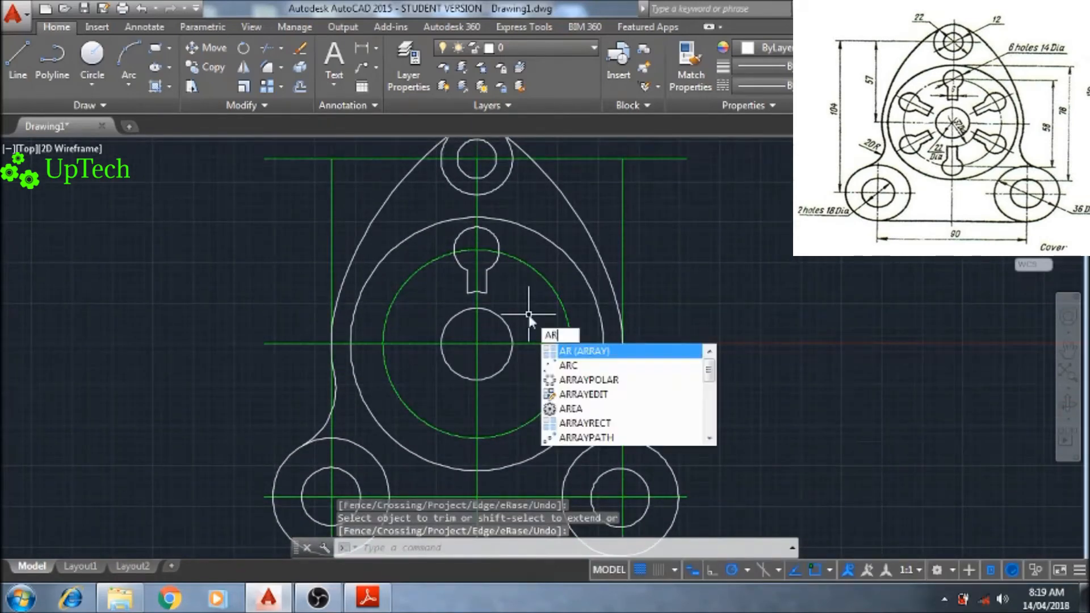
pyautogui.press('Down')
pyautogui.press('Down')
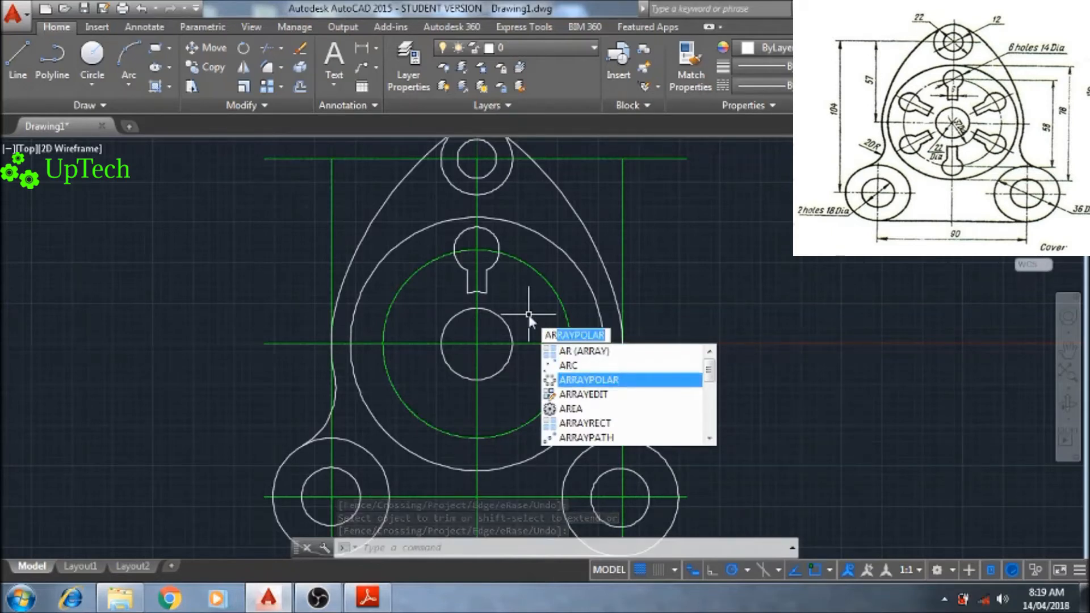
pyautogui.press('Return')
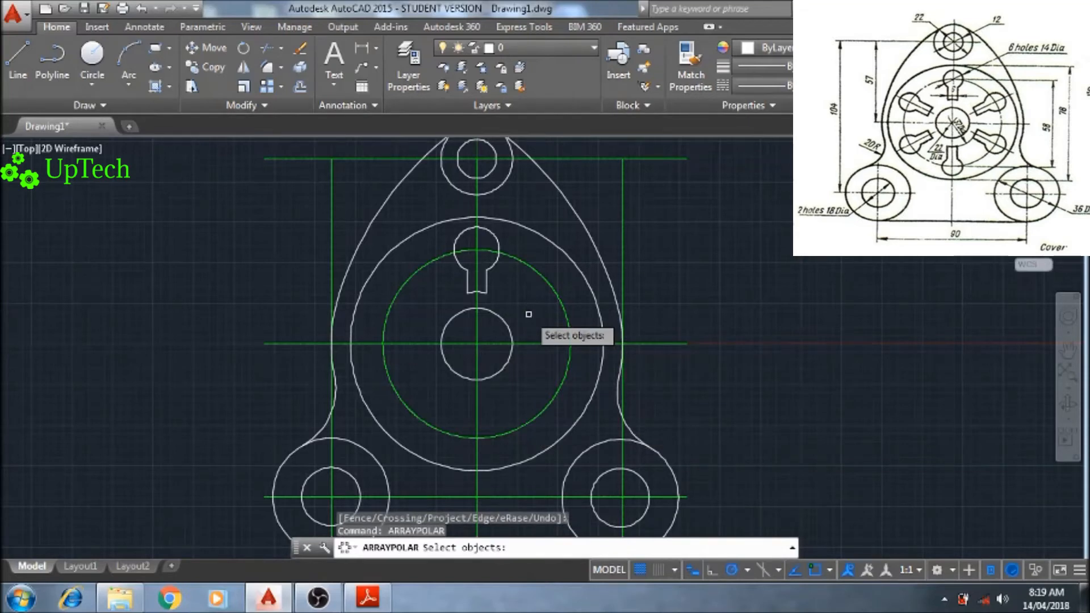
pyautogui.click(486, 279)
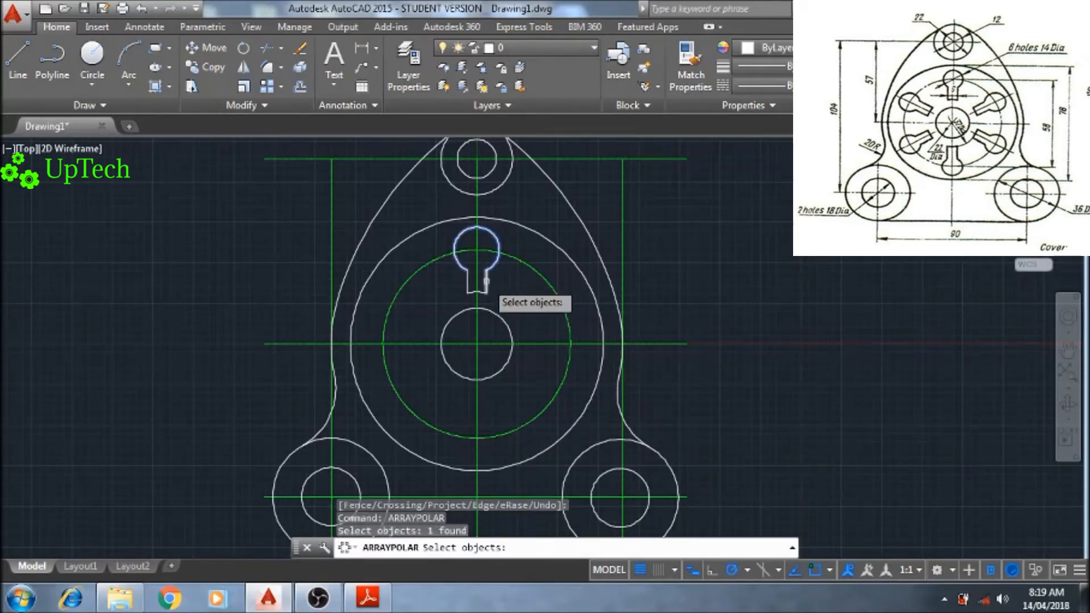
pyautogui.click(486, 284)
pyautogui.click(480, 293)
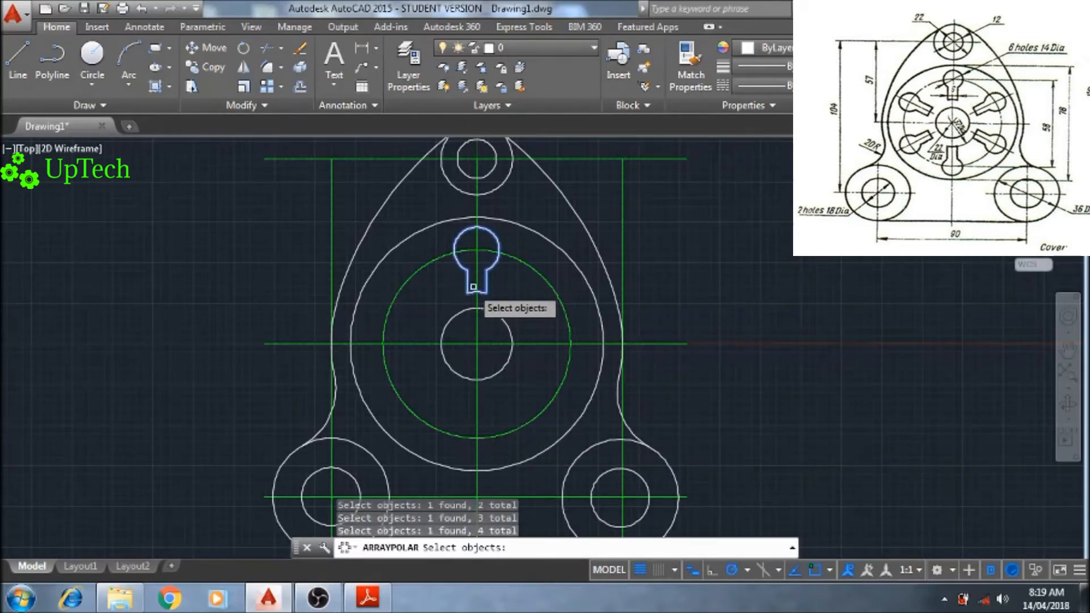
pyautogui.scroll(-5, 519, 295)
pyautogui.scroll(3, 514, 294)
pyautogui.moveTo(512, 294); pyautogui.dragTo(509, 300, button='middle')
pyautogui.press('Return')
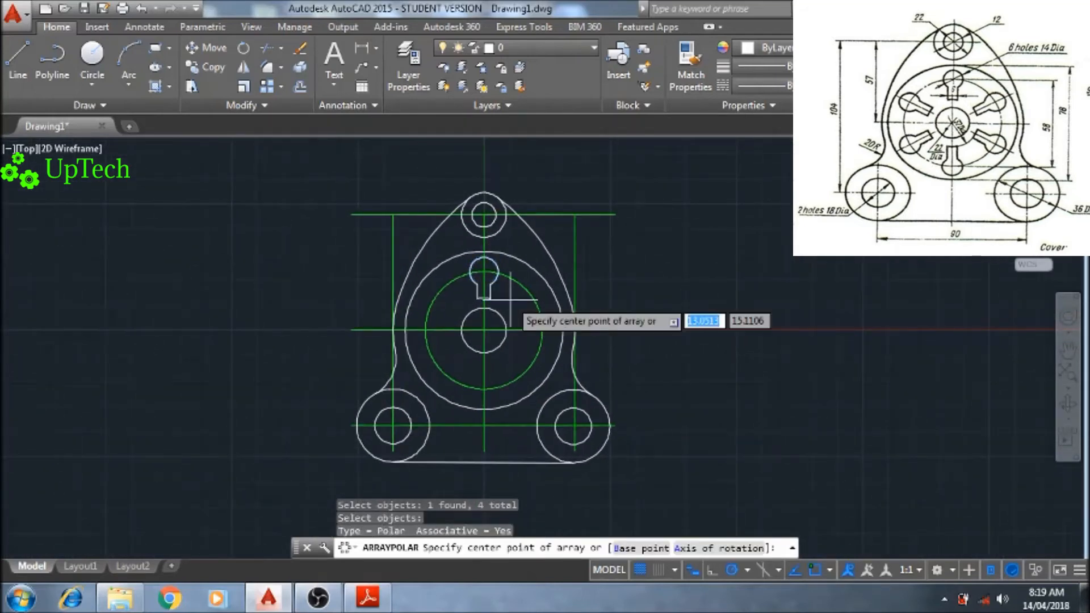
pyautogui.scroll(5, 484, 332)
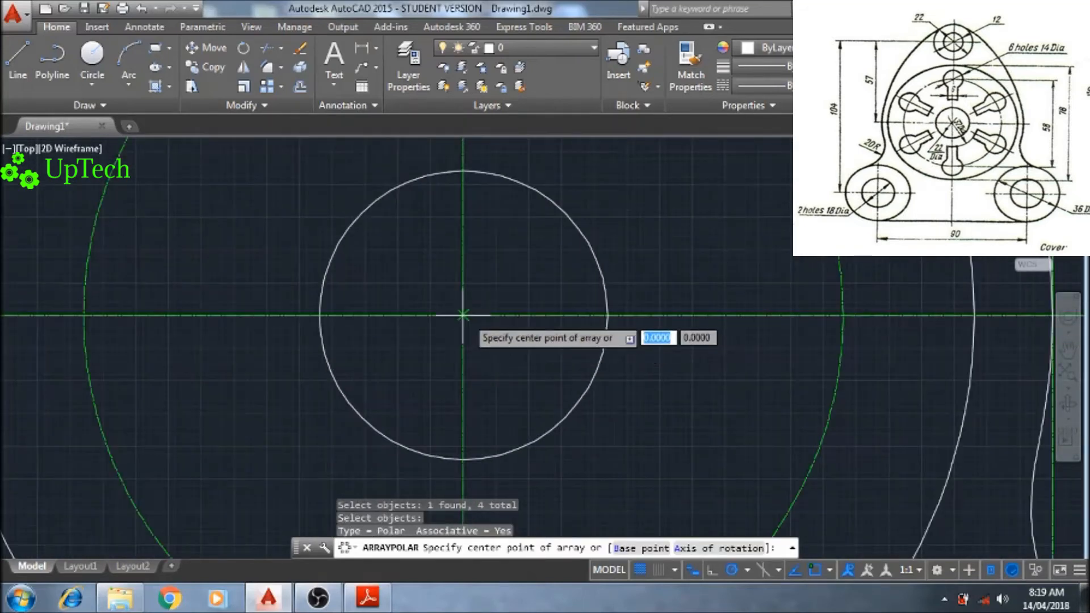
pyautogui.click(463, 314)
pyautogui.scroll(-4, 486, 328)
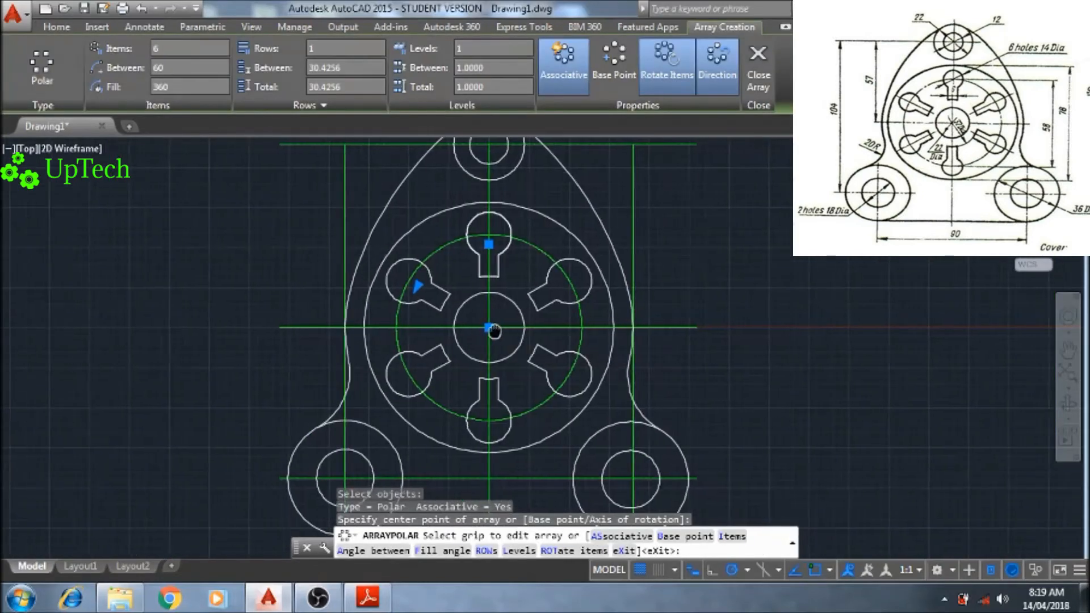
pyautogui.scroll(-2, 486, 332)
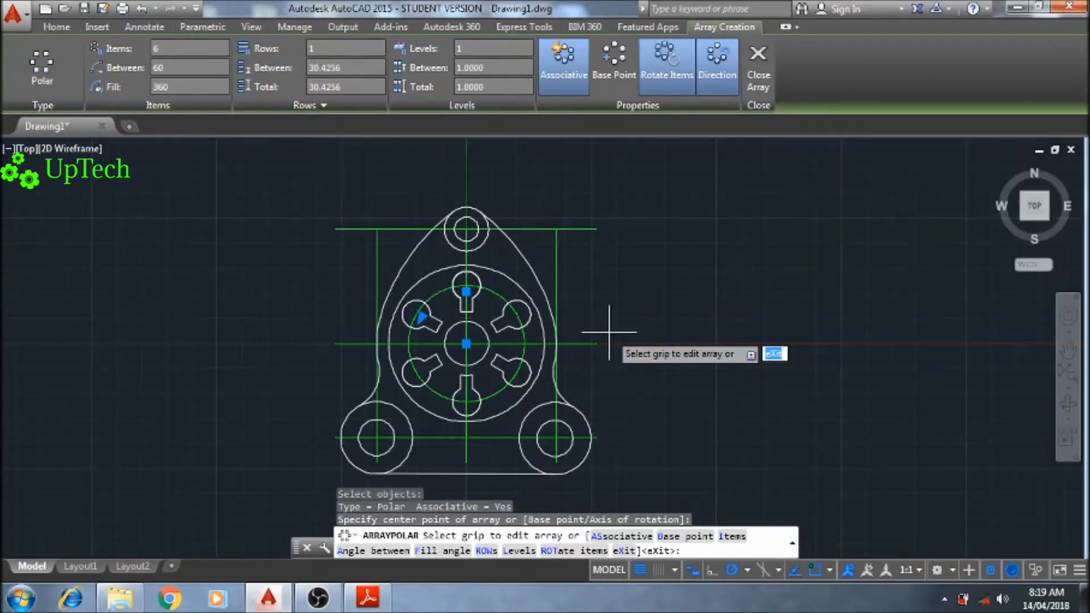
pyautogui.press('Return')
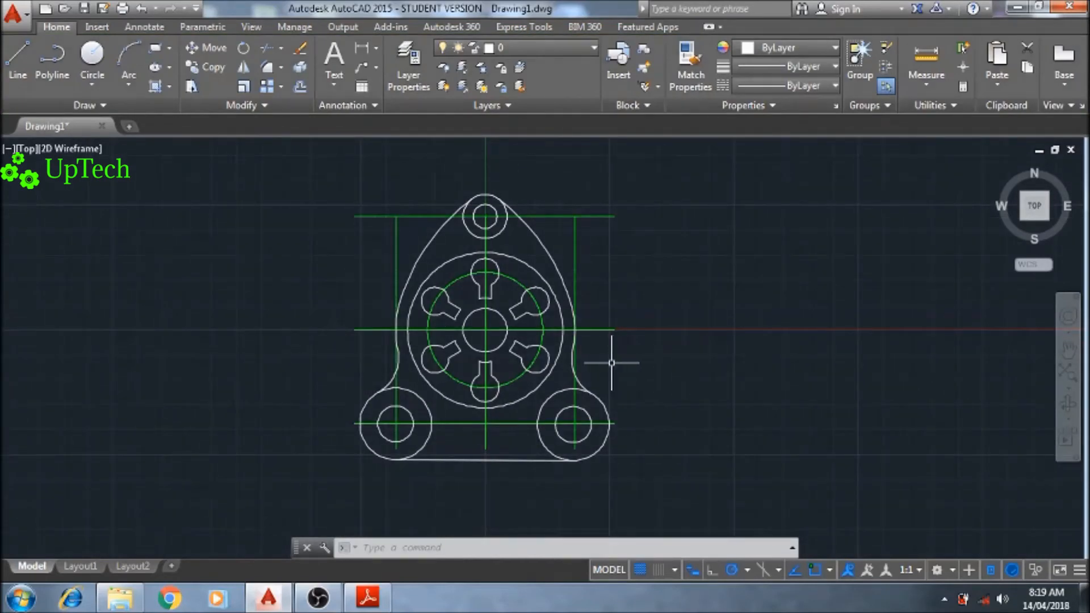
pyautogui.moveTo(504, 342)
pyautogui.mouseDown(button='middle')
pyautogui.moveTo(586, 341)
pyautogui.moveTo(504, 341)
pyautogui.mouseUp(button='middle')
pyautogui.moveTo(415, 339)
pyautogui.mouseDown(button='middle')
pyautogui.moveTo(392, 337)
pyautogui.moveTo(452, 336)
pyautogui.moveTo(387, 338)
pyautogui.moveTo(549, 336)
pyautogui.moveTo(355, 338)
pyautogui.moveTo(411, 338)
pyautogui.mouseUp(button='middle')
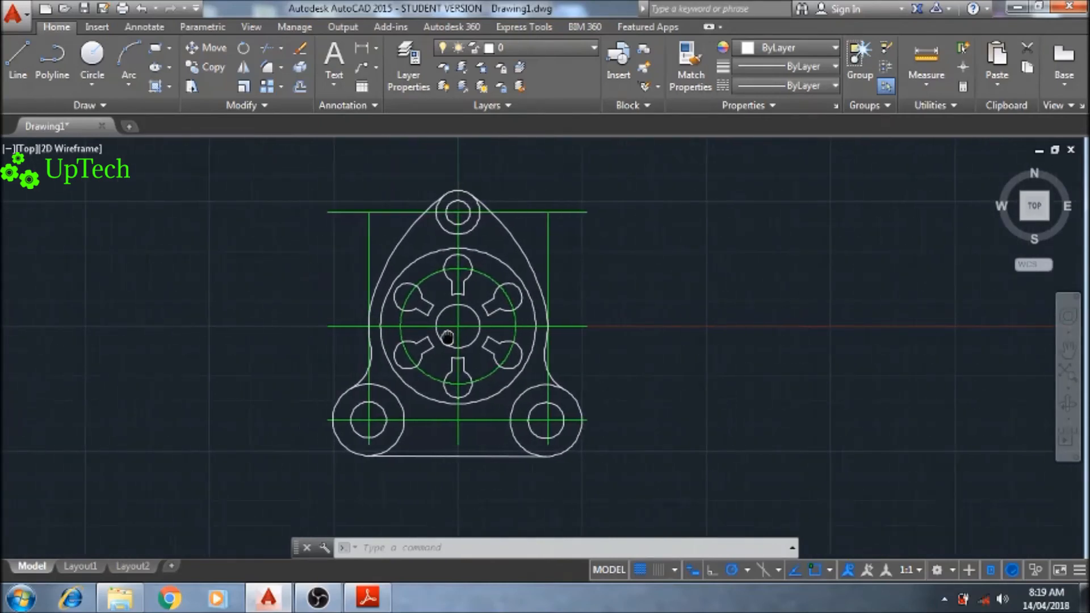